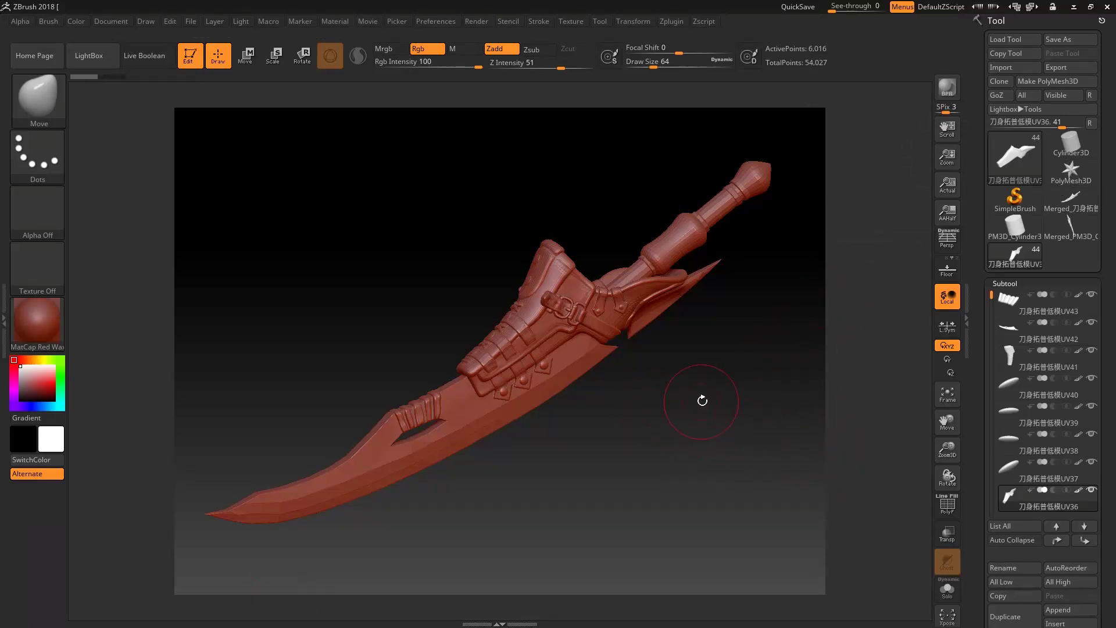
Turn on the PolyF wireframe and zoom in on the guard's wrap strap.
left_click_drag(717, 406, 728, 412)
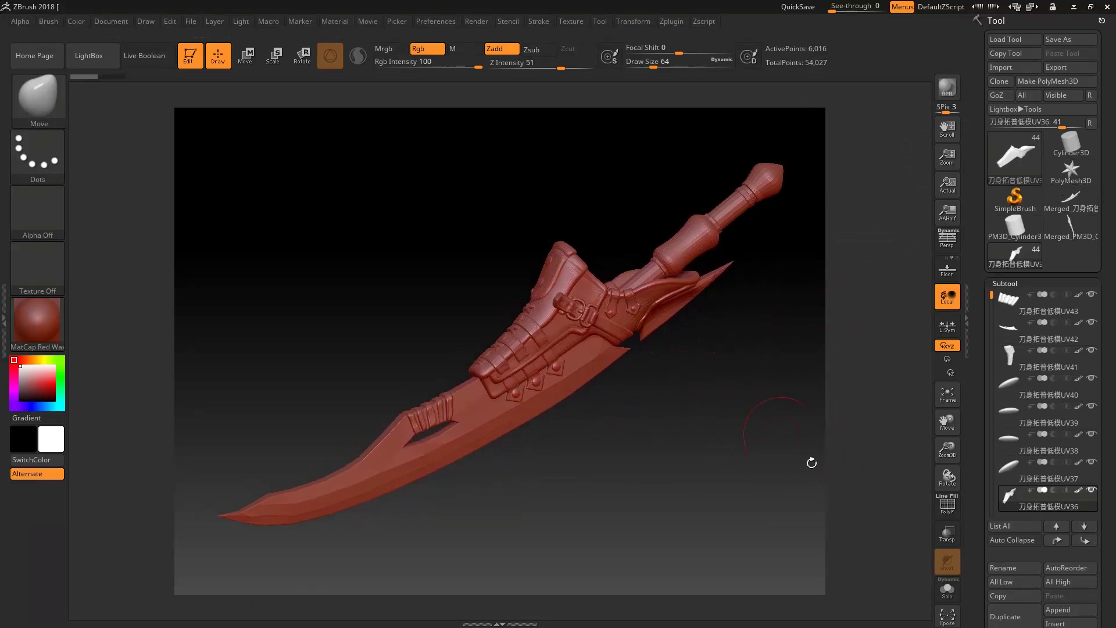
left_click(947, 504)
left_click_drag(761, 448, 654, 435)
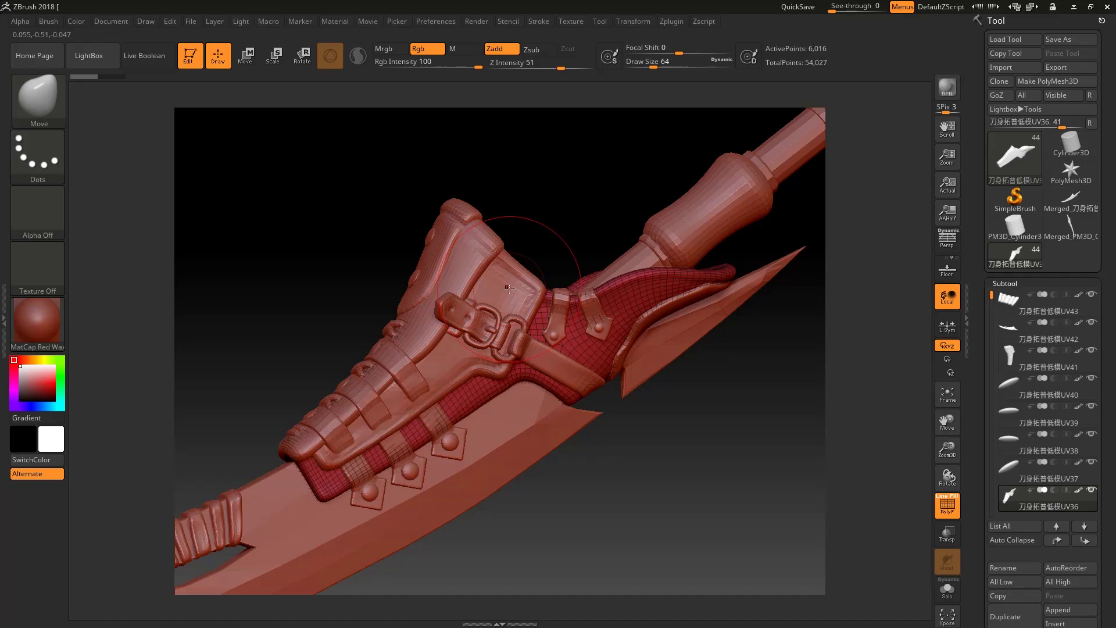
mouse_move(759, 449)
left_mouse_down()
mouse_move(747, 448)
mouse_move(763, 457)
left_mouse_up()
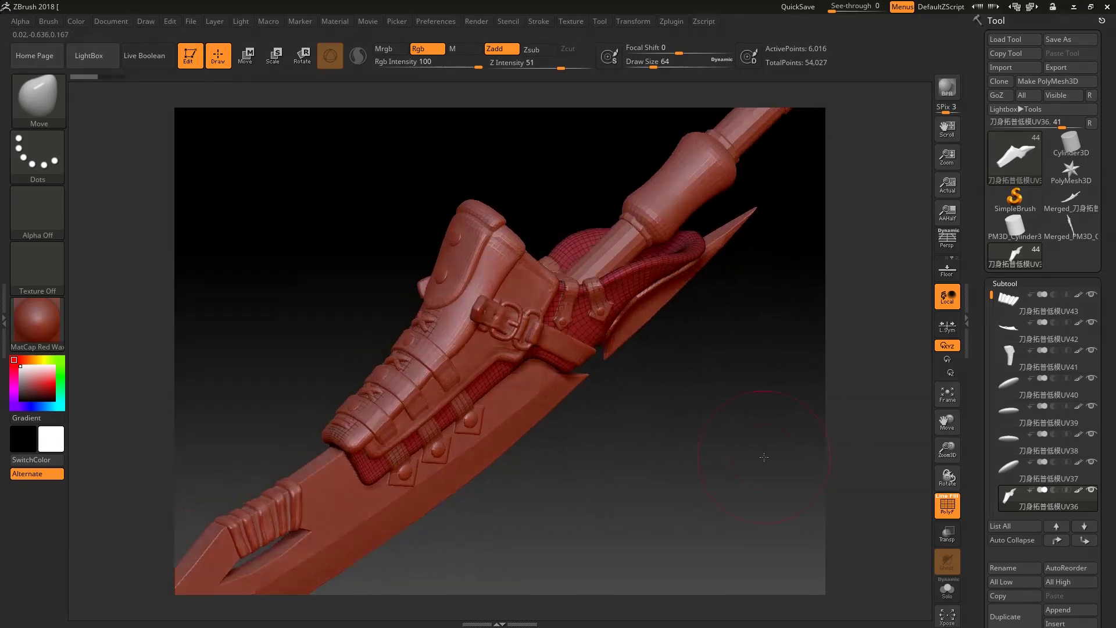
left_click(534, 292, "alt")
Step through the wrap strap, upper guard, small strap and wrapped grip subtools.
left_click(510, 261, "alt")
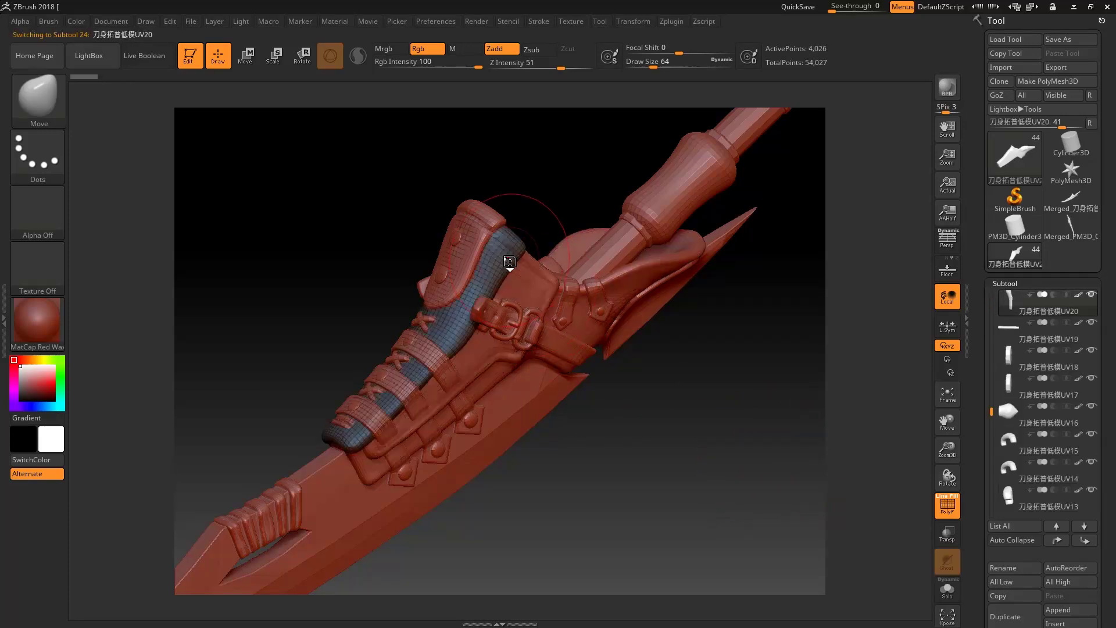
left_click(469, 269, "alt")
mouse_move(705, 428)
left_mouse_down()
mouse_move(691, 430)
mouse_move(737, 420)
mouse_move(731, 435)
mouse_move(661, 397)
left_mouse_up()
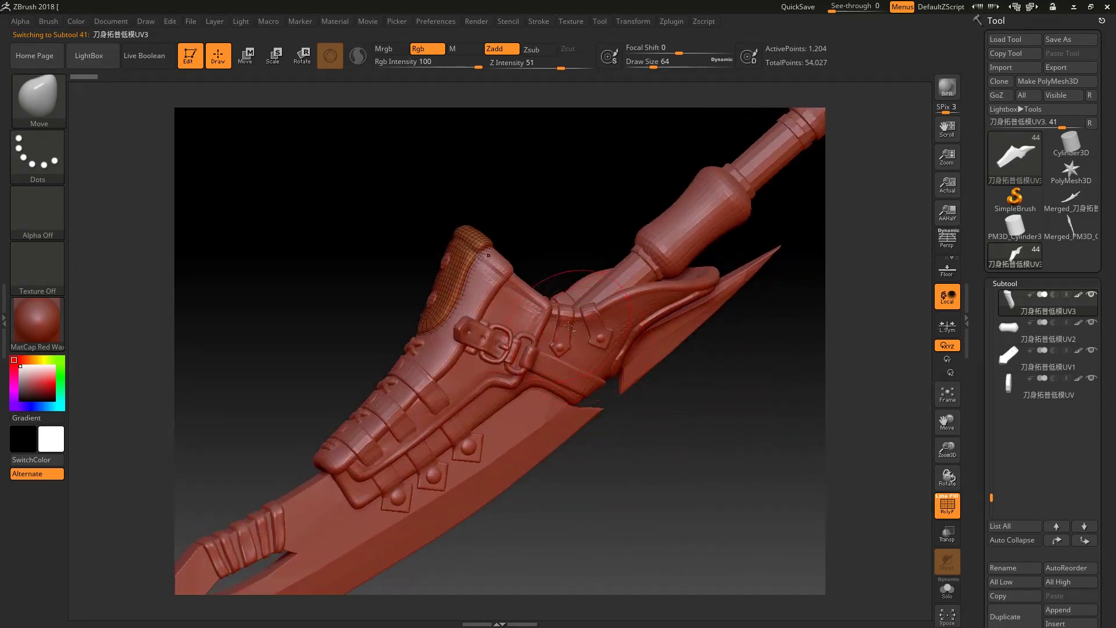
left_click(590, 323, "alt")
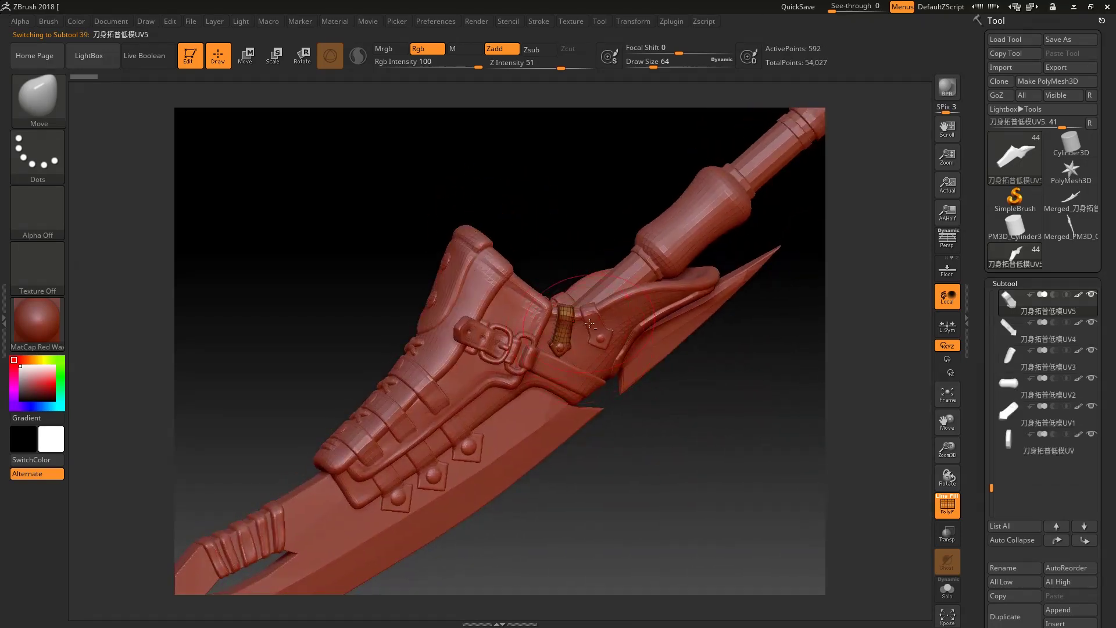
left_click(709, 236, "alt")
Make the low-poly blade active and pull back to view the whole sword.
left_click(626, 308, "alt")
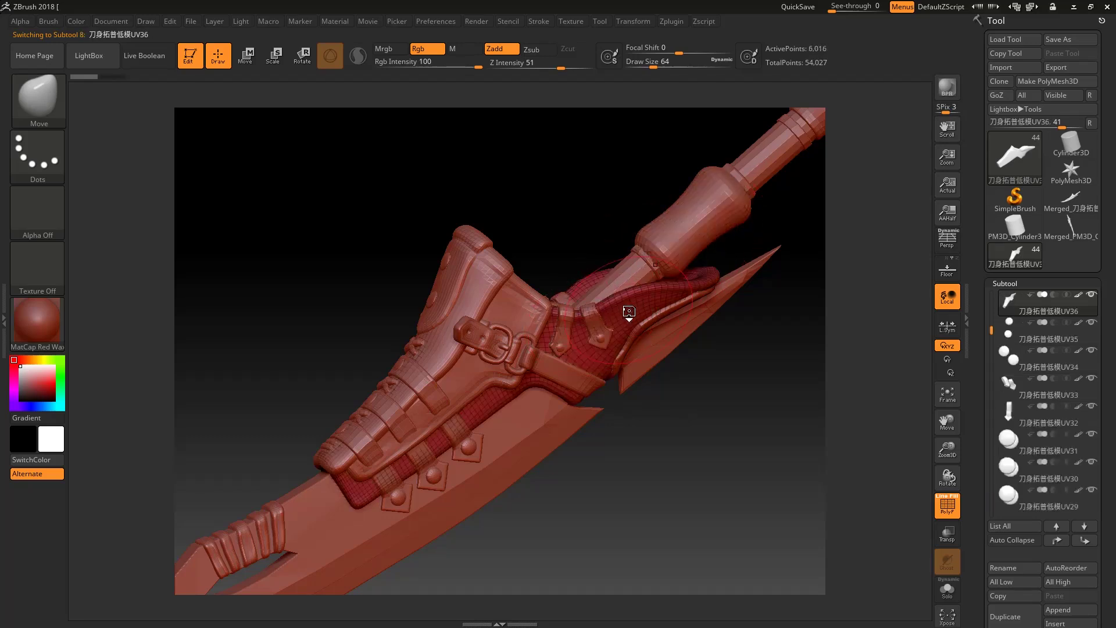
left_click(658, 353, "alt")
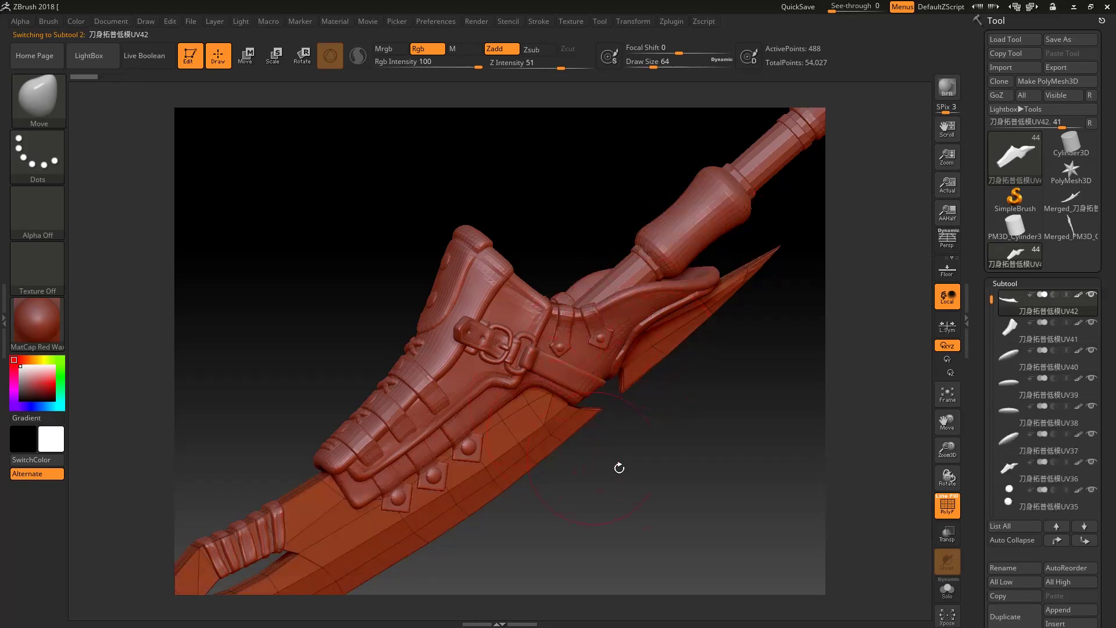
mouse_move(690, 449)
left_mouse_down()
mouse_move(707, 465)
mouse_move(705, 486)
mouse_move(701, 419)
mouse_move(714, 431)
mouse_move(690, 415)
mouse_move(680, 469)
mouse_move(641, 465)
mouse_move(630, 501)
mouse_move(694, 483)
mouse_move(700, 451)
mouse_move(722, 444)
mouse_move(711, 445)
left_mouse_up()
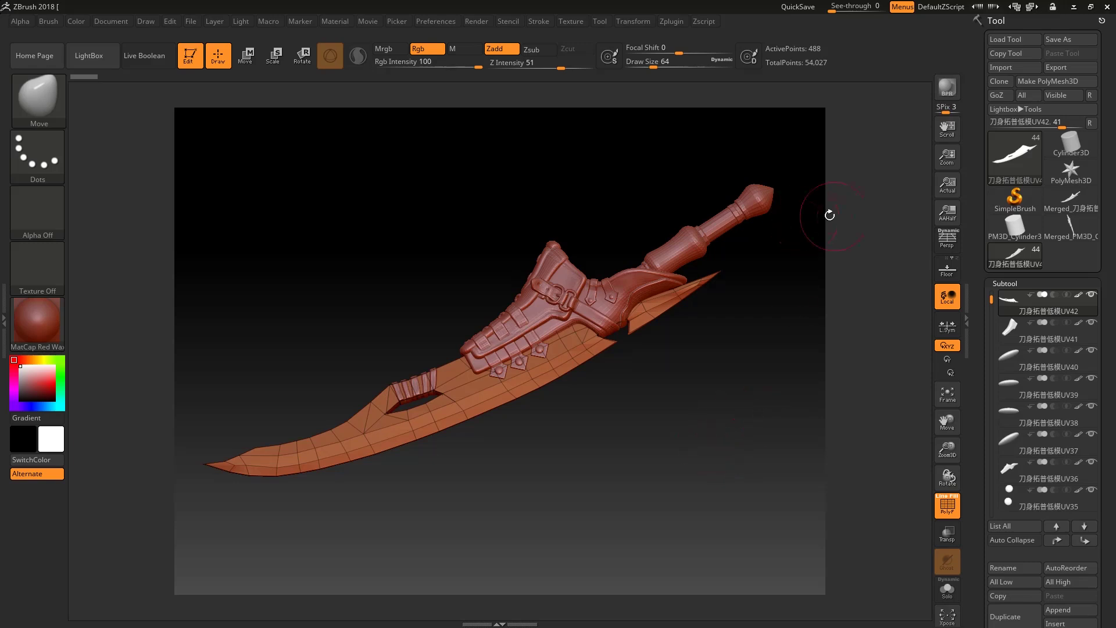
left_click_drag(680, 422, 681, 425)
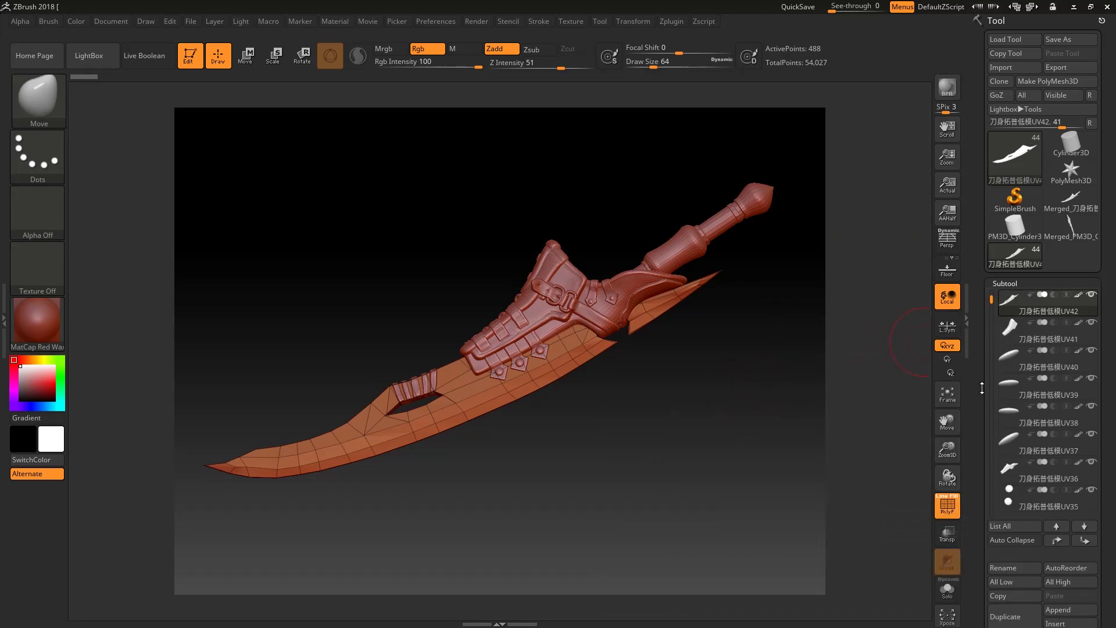
Select the holster subtool, enable Transp see-through view and frame it.
scroll(977, 386, "down", 2)
scroll(977, 386, "down", 1)
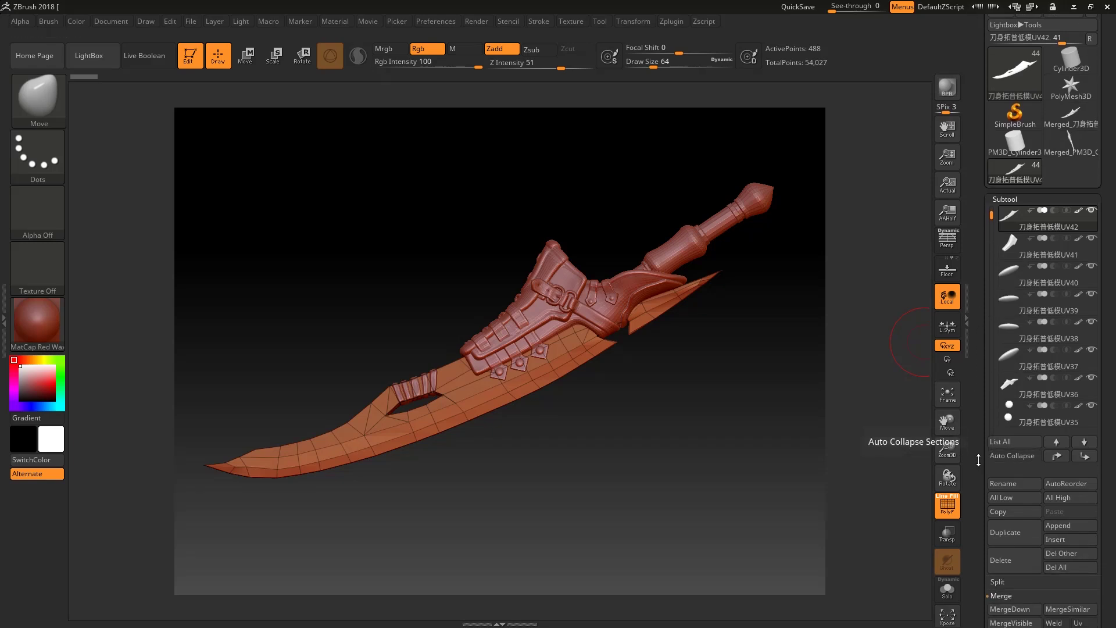
left_click_drag(978, 460, 978, 429)
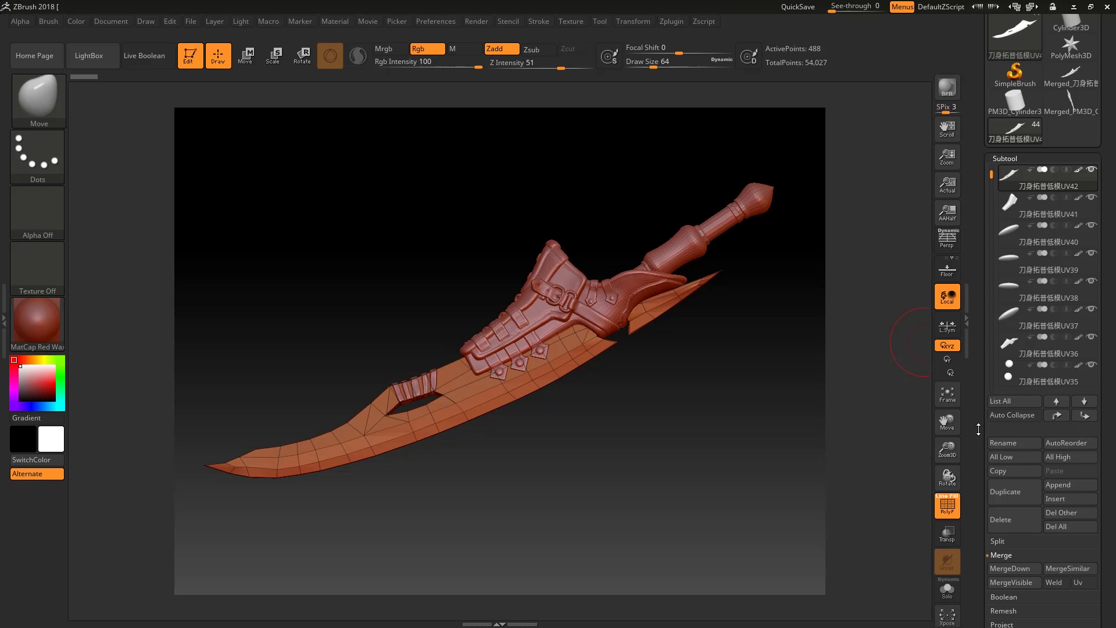
left_click(1026, 210)
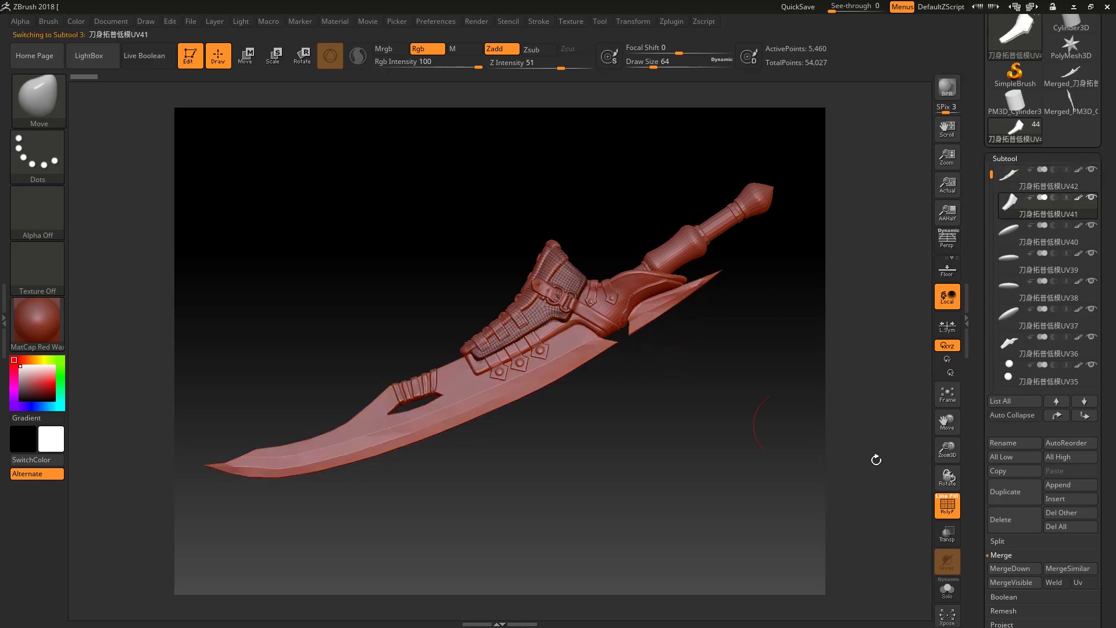
left_click(947, 534)
key("f")
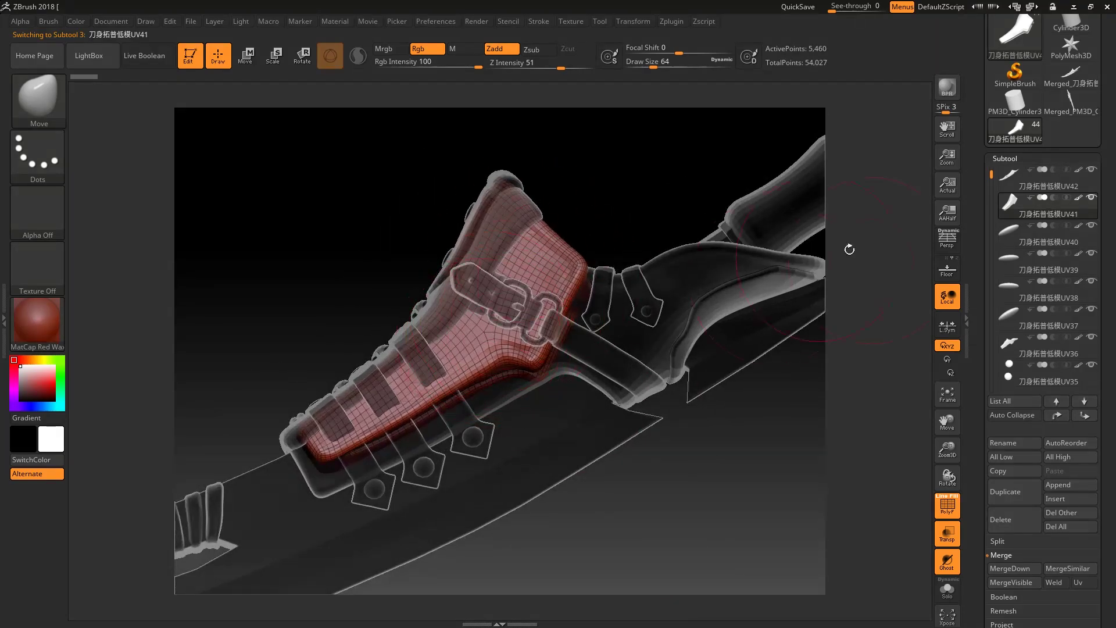
Check the oval and wrapped guard pieces, then switch off PolyF and Transp.
left_click(1012, 241)
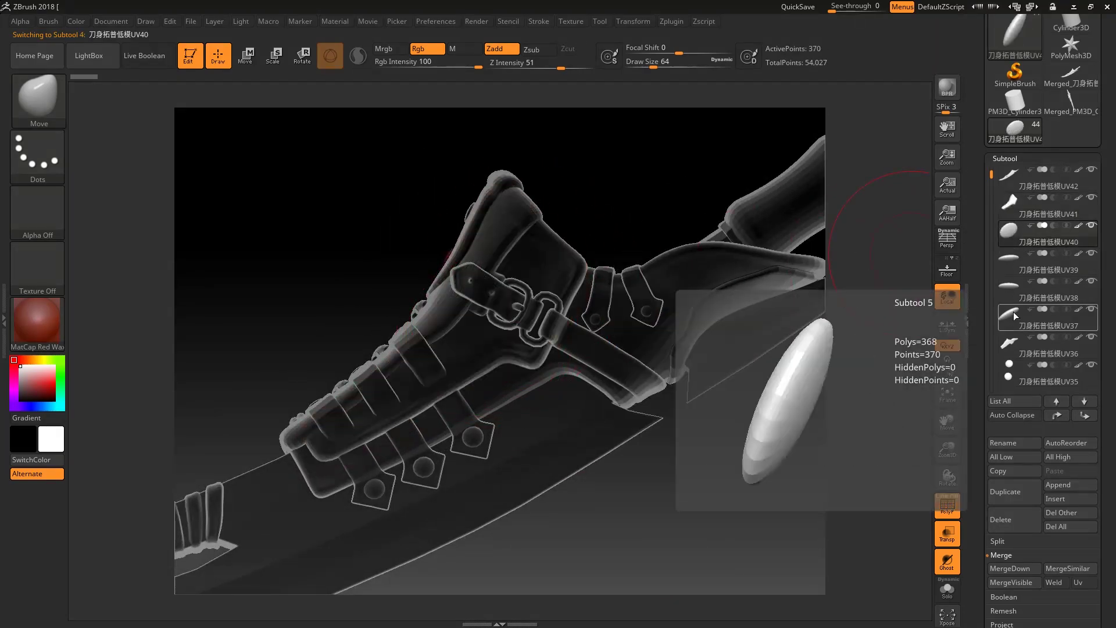
left_click(699, 283, "alt")
mouse_move(755, 452)
left_mouse_down()
mouse_move(764, 388)
mouse_move(802, 418)
left_mouse_up()
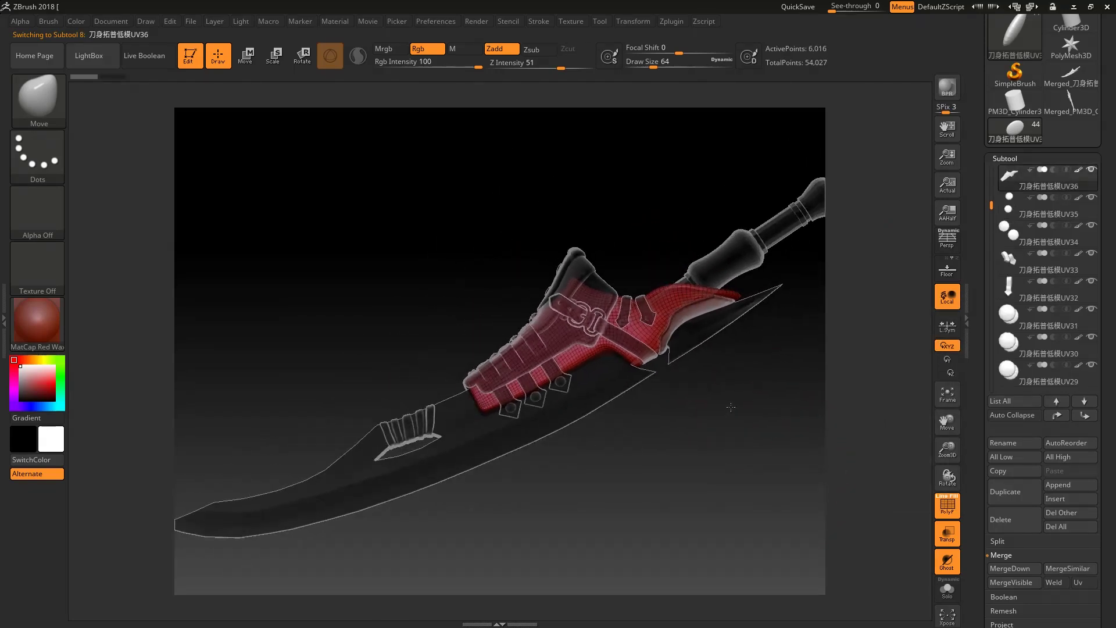
left_click(947, 504)
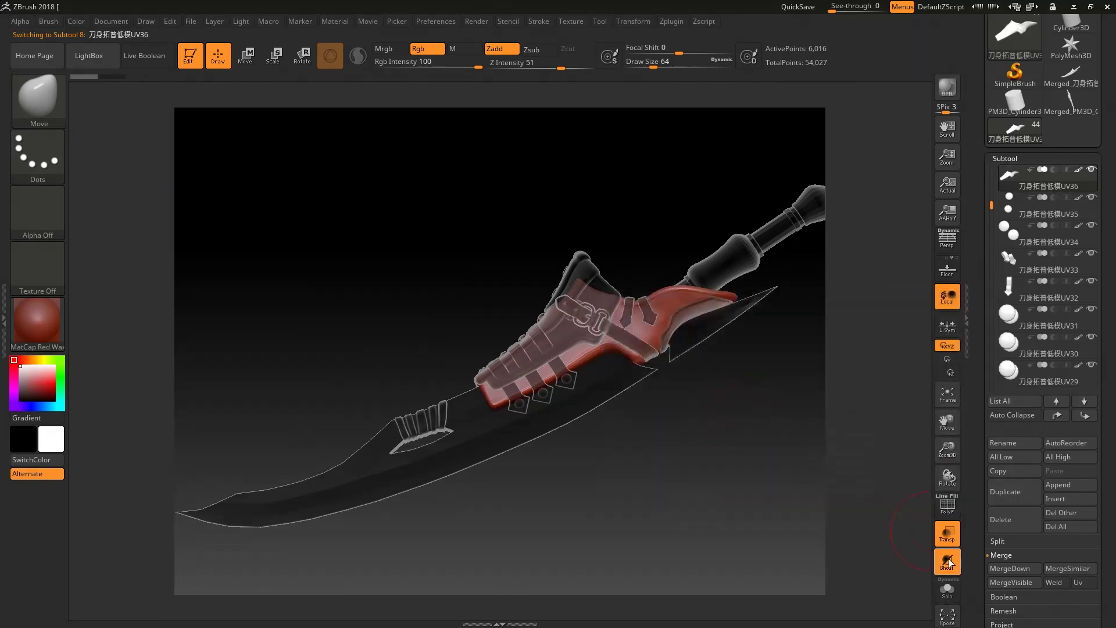
left_click(940, 533)
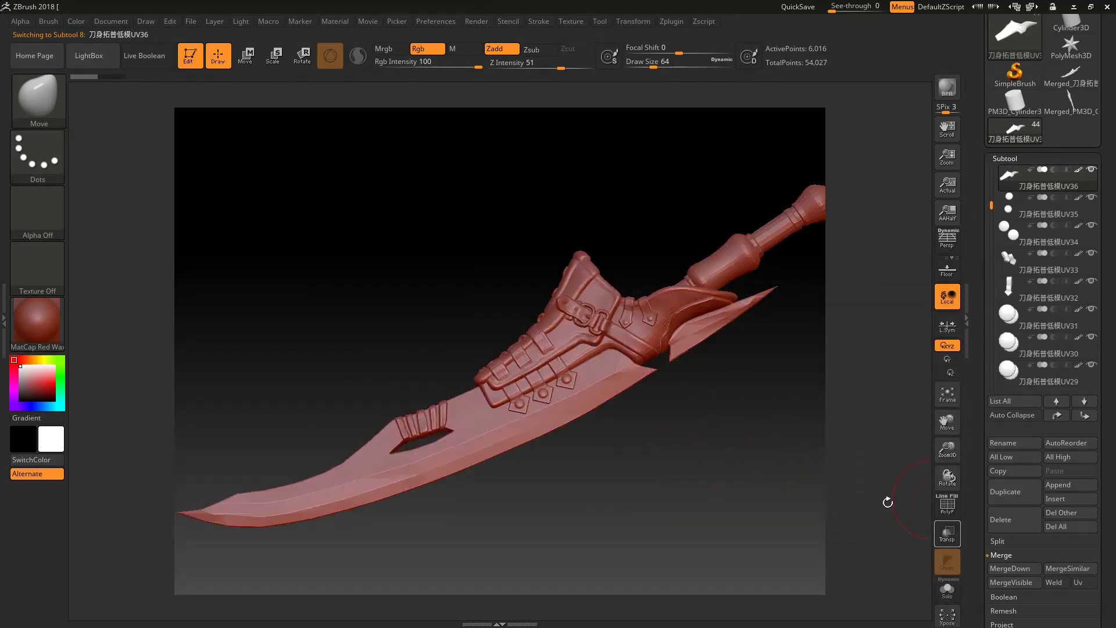
Review Tool > Geometry settings for the grip, holster, strap and wrapped guard pieces.
scroll(974, 525, "down", 2)
scroll(1008, 530, "down", 2)
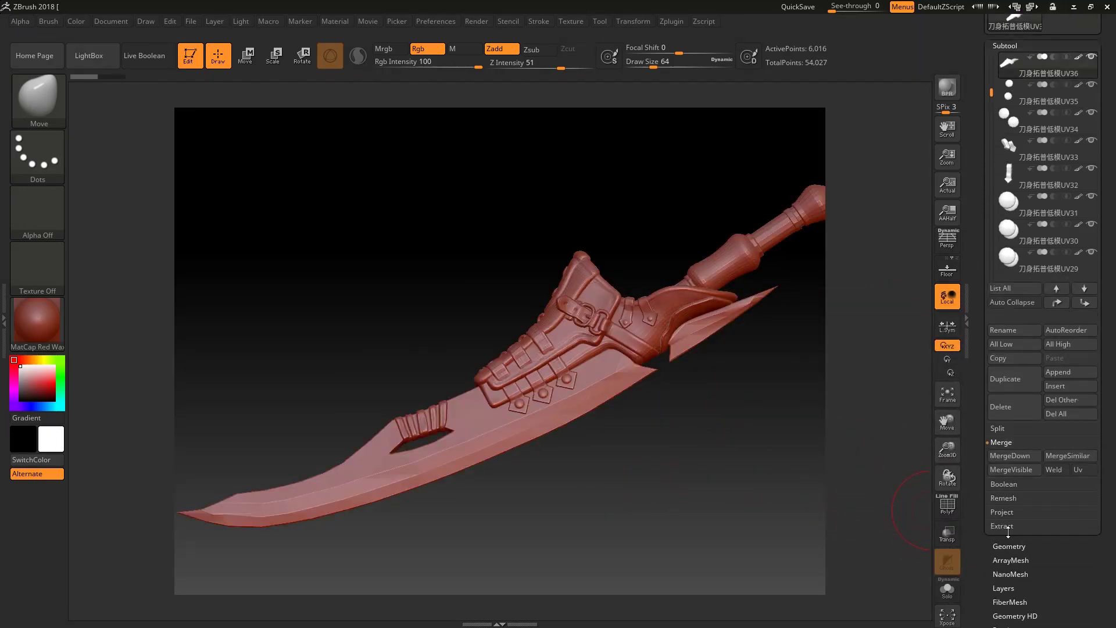
left_click(1003, 545)
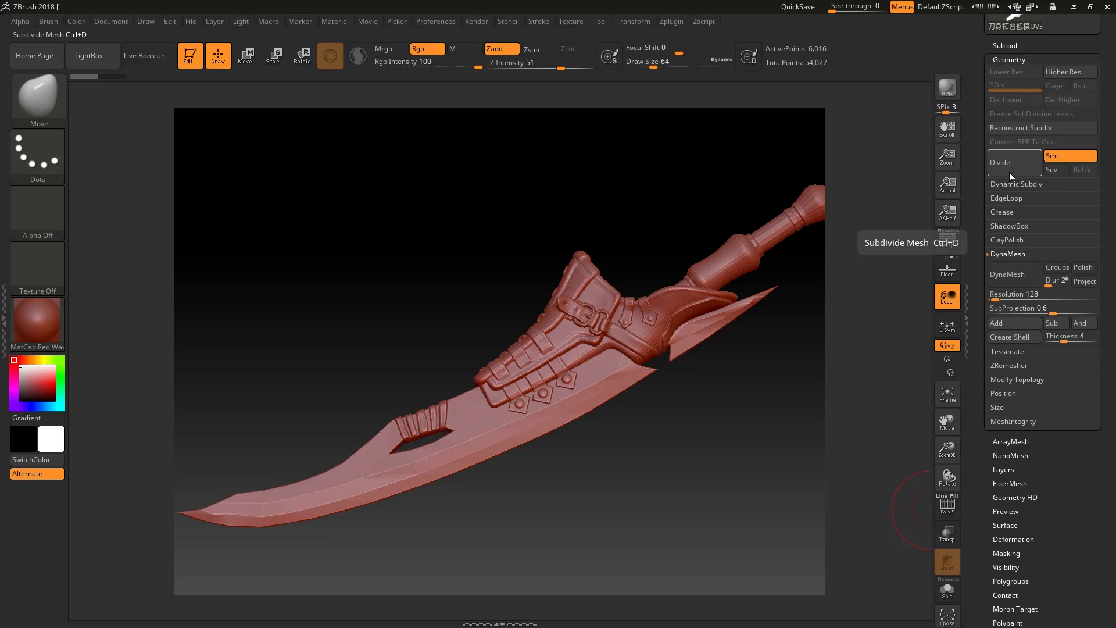
left_click(702, 293, "alt")
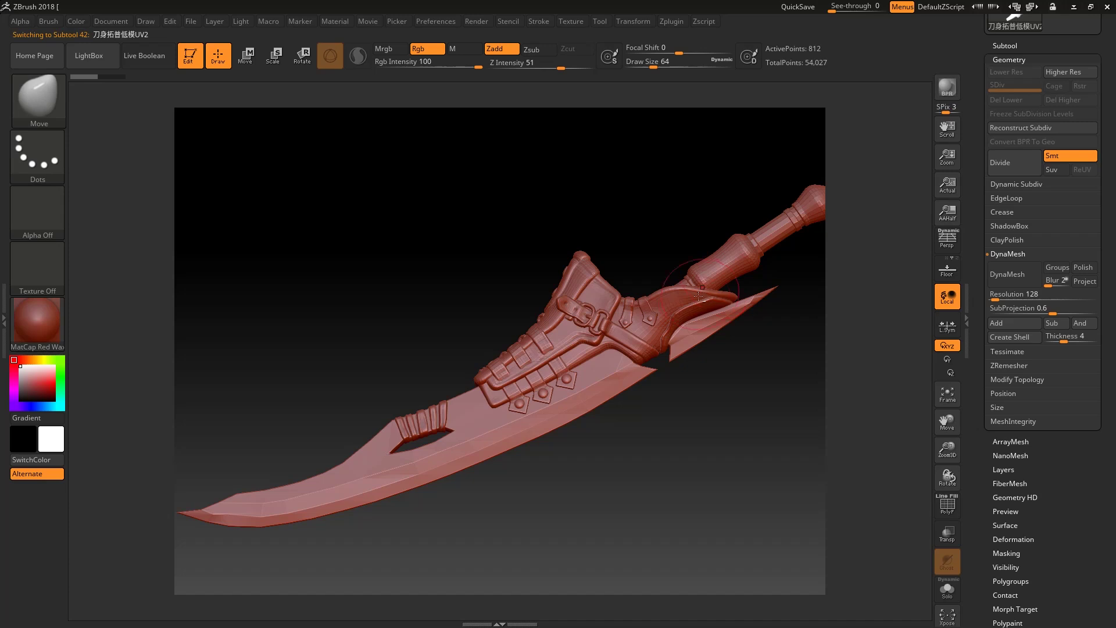
left_click(664, 291, "alt")
left_click(634, 316, "alt")
left_click(638, 307, "alt")
Reopen the Subtool palette and scroll to the Merge > MergeVisible options.
left_click_drag(975, 88, 978, 173)
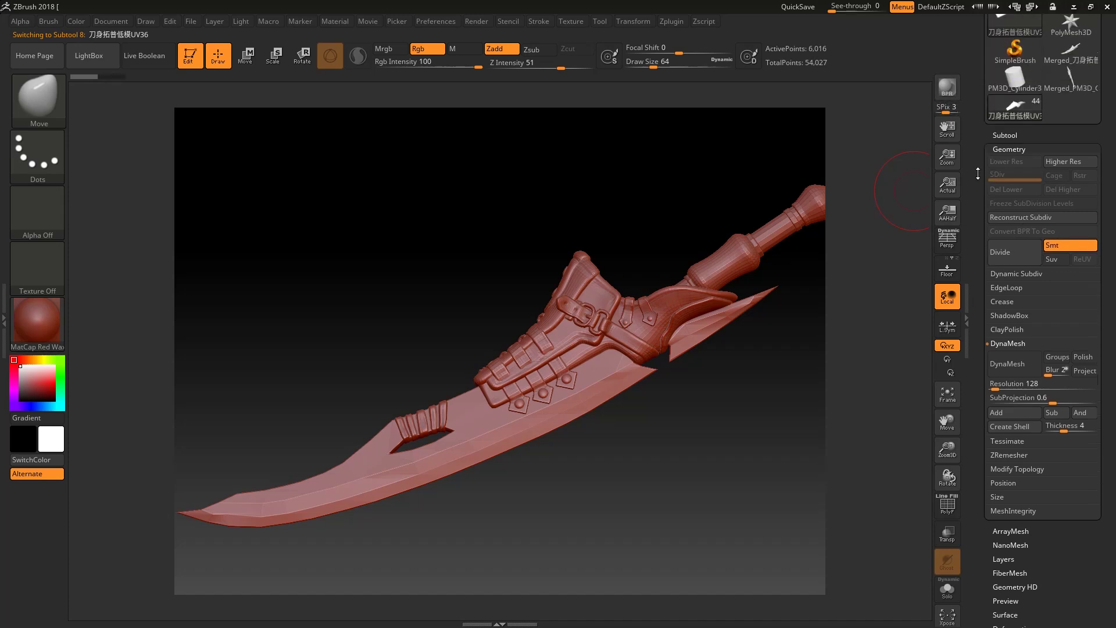
left_click(1005, 136)
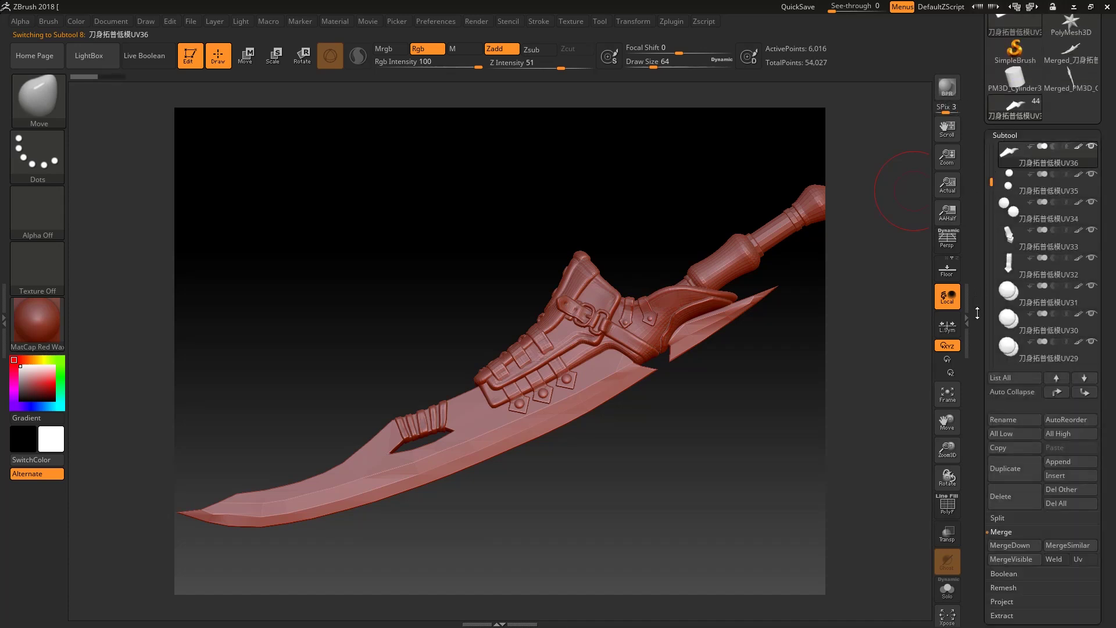
left_click_drag(977, 312, 978, 146)
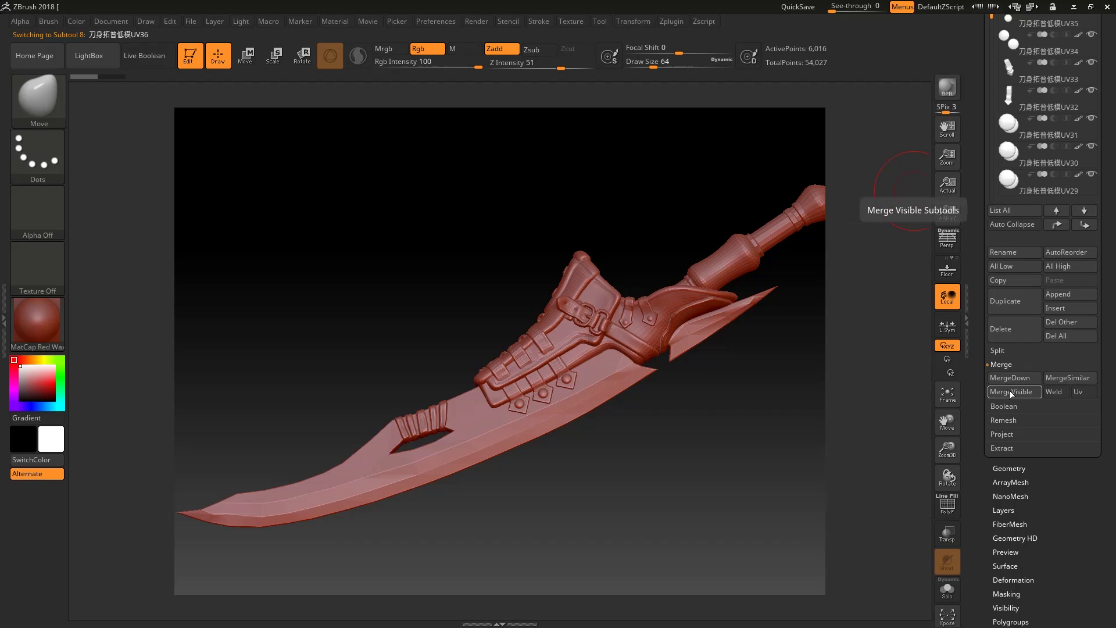
scroll(979, 167, "up", 5)
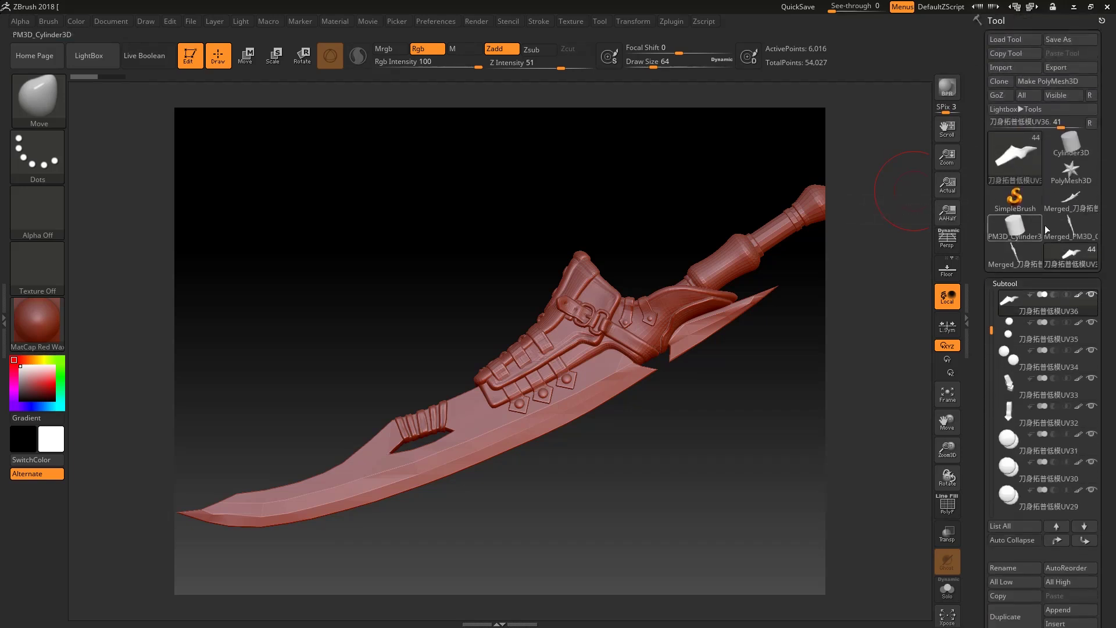
mouse_move(1069, 225)
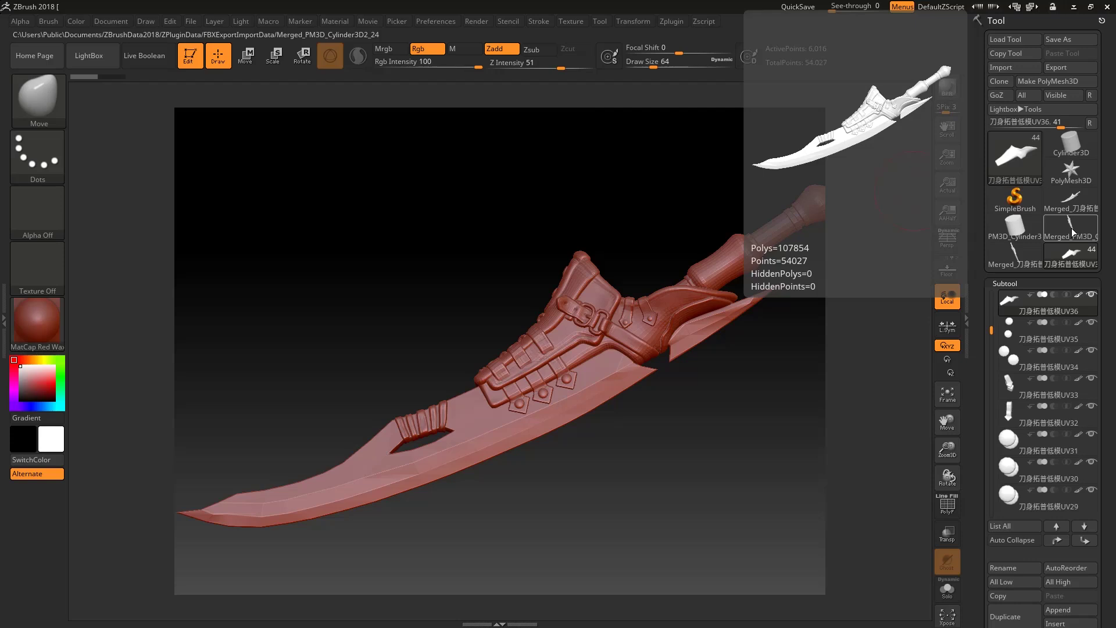
left_click(1071, 228)
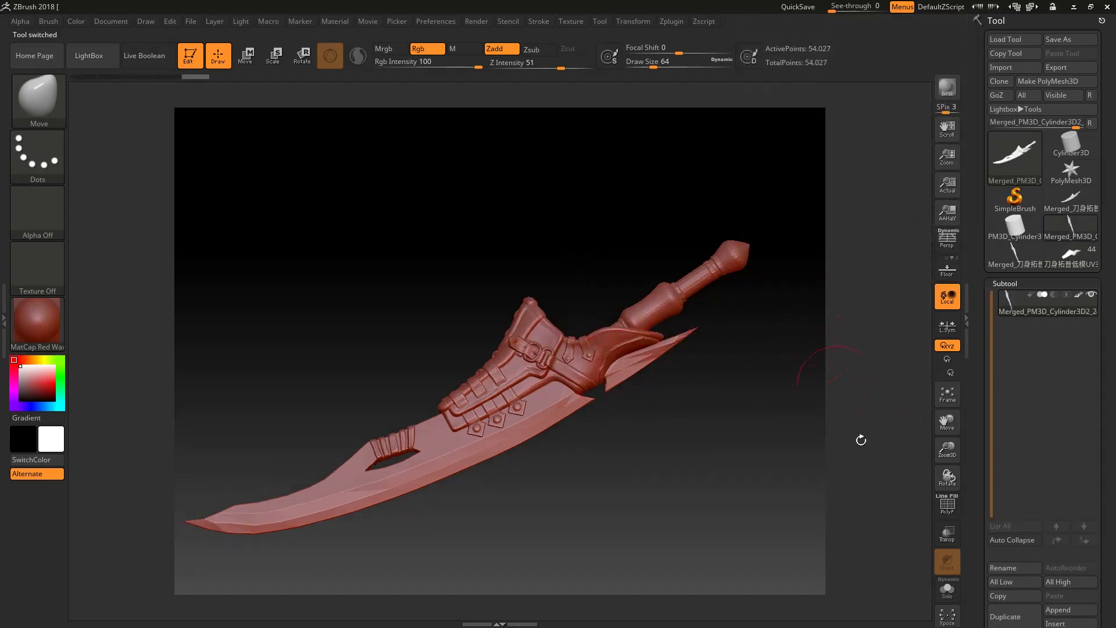
left_click(946, 506)
left_click(945, 507)
scroll(1006, 261, "down", 2)
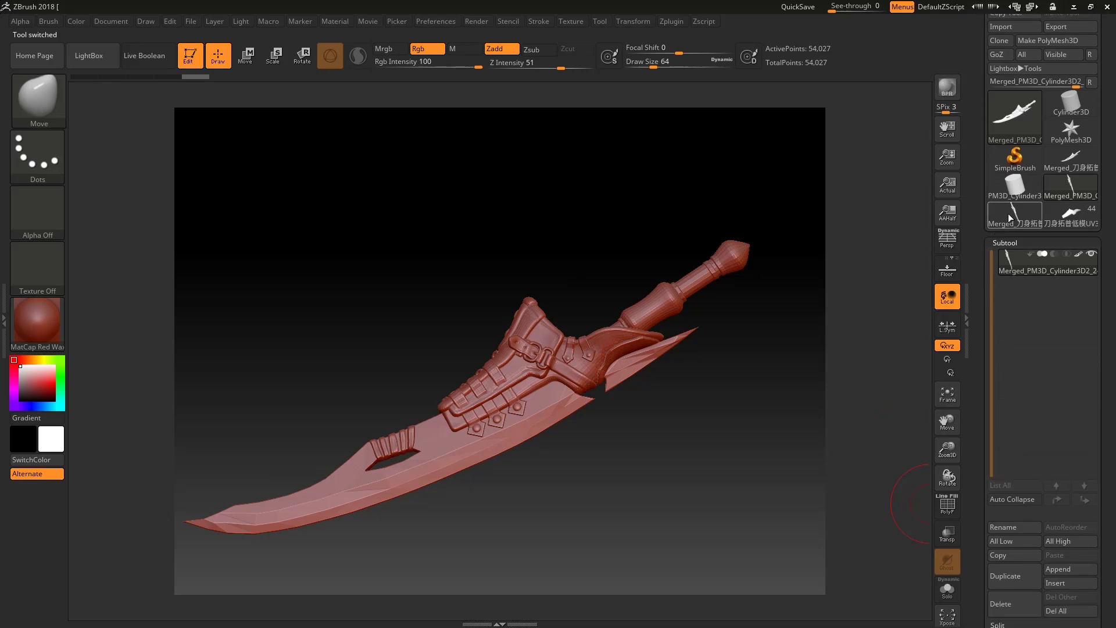
left_click(1007, 214)
left_click(947, 504)
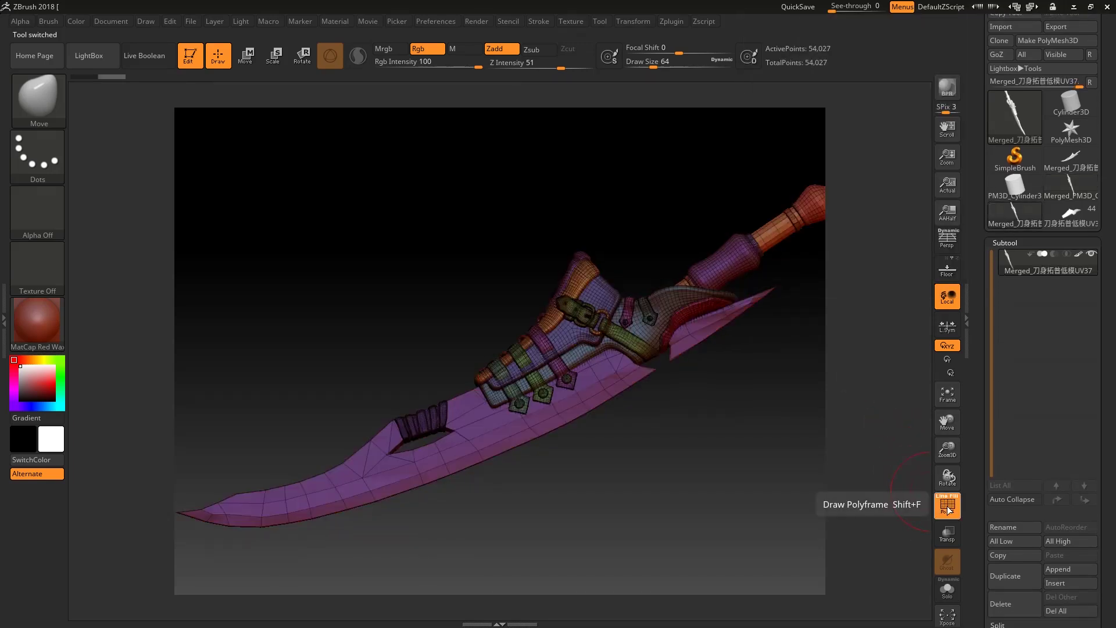
left_click_drag(708, 458, 910, 366)
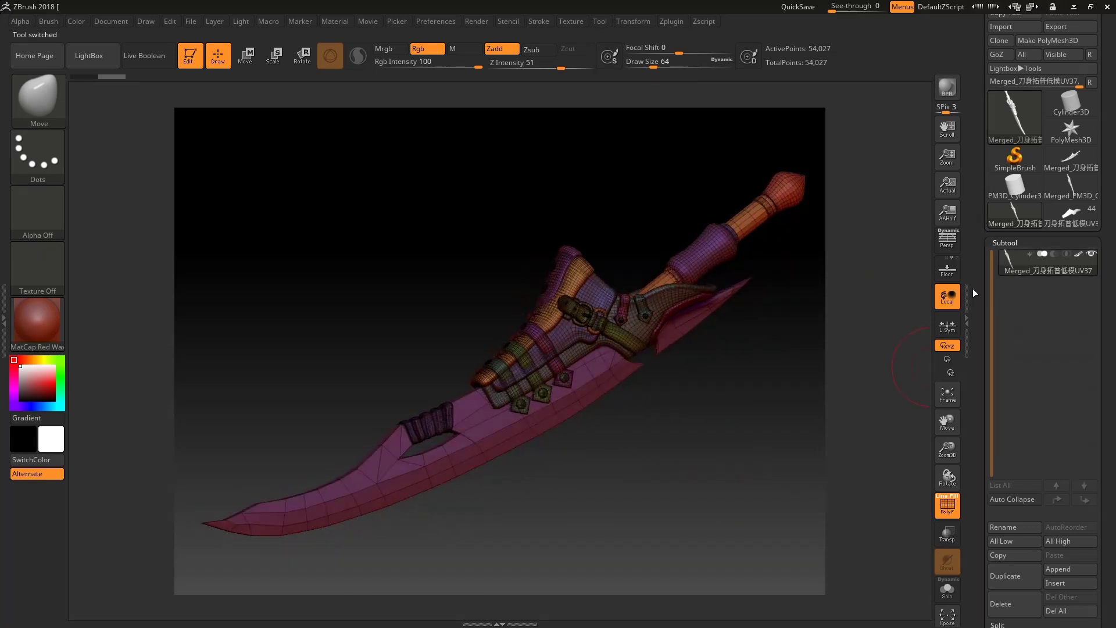
left_click(947, 511)
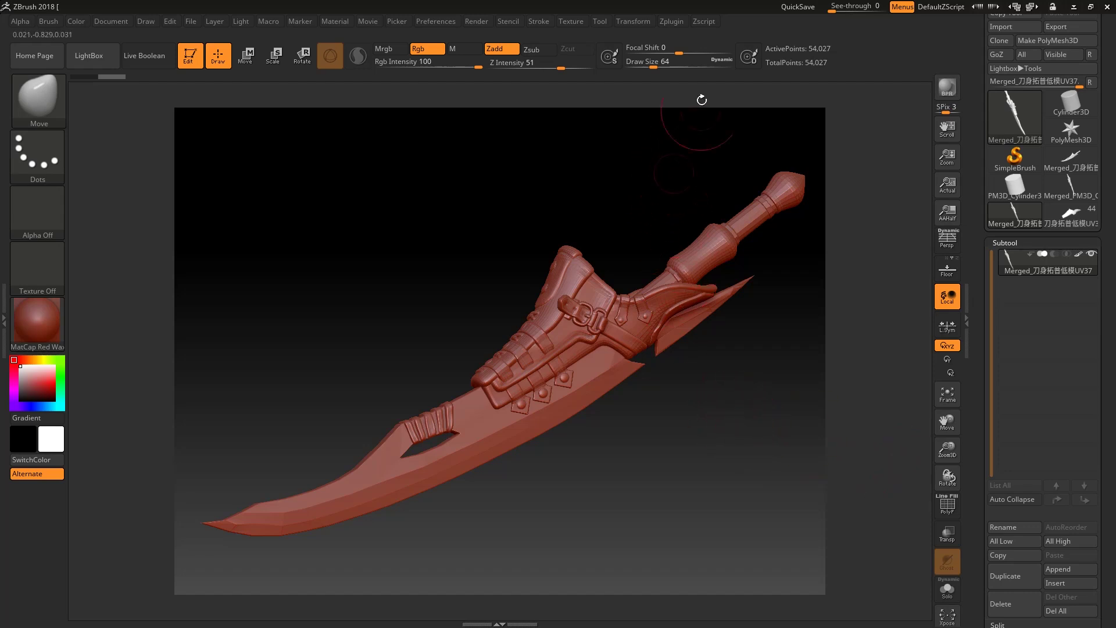
In Zplugin, collapse Decimation Master and expand the UV Master unwrap options.
left_click(671, 21)
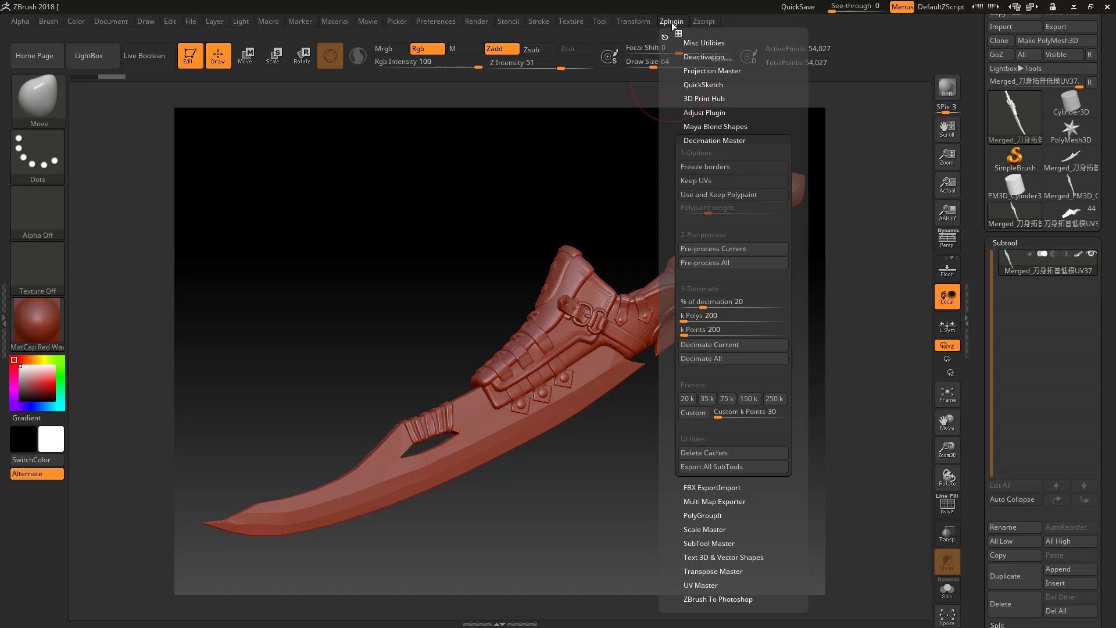
left_click(696, 139)
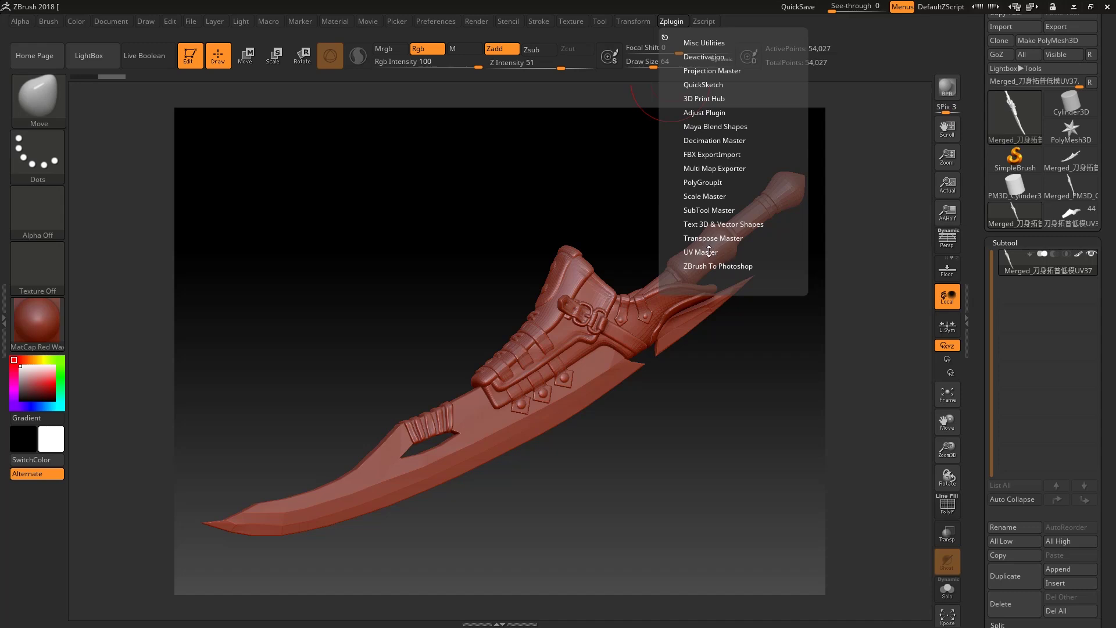
left_click(708, 251)
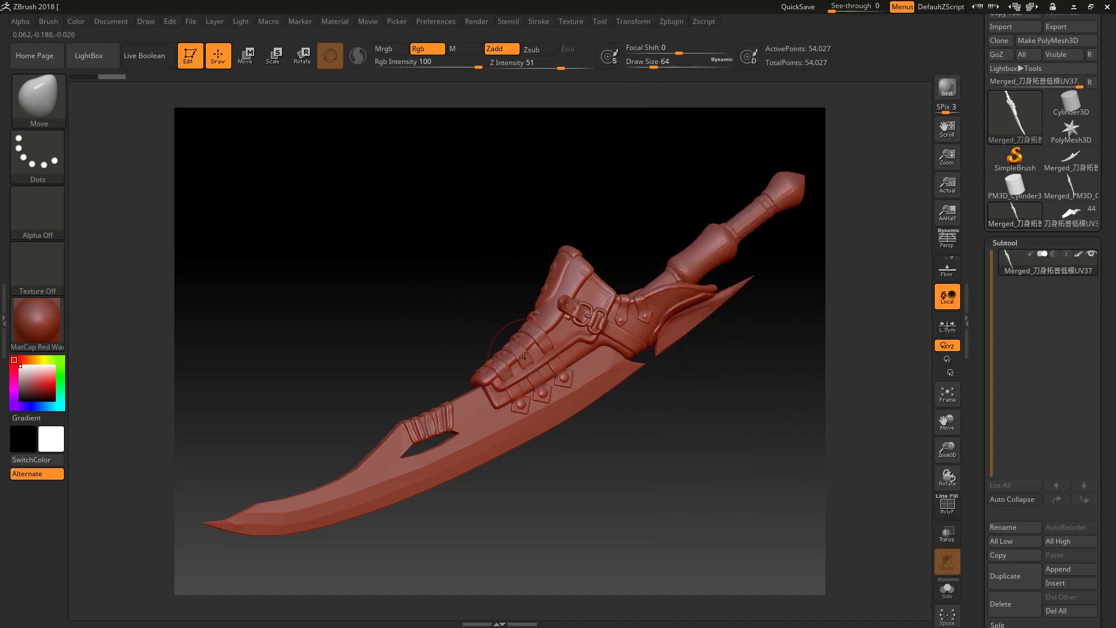
left_click(672, 25)
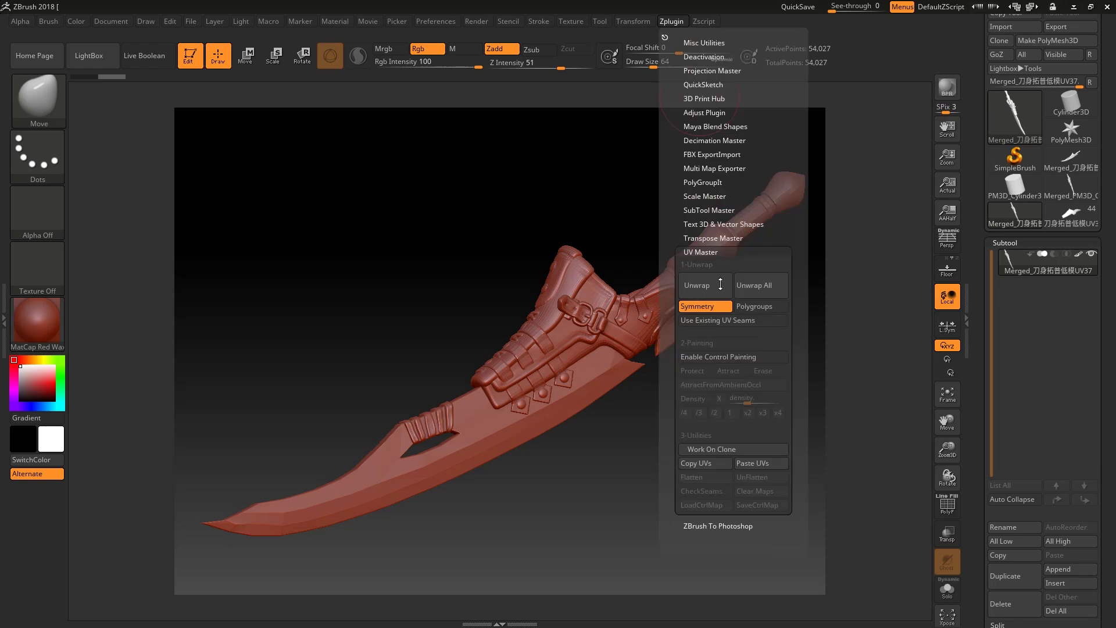
Create a working copy with UV Master's Work On Clone, then run Unwrap on it.
left_click(750, 447)
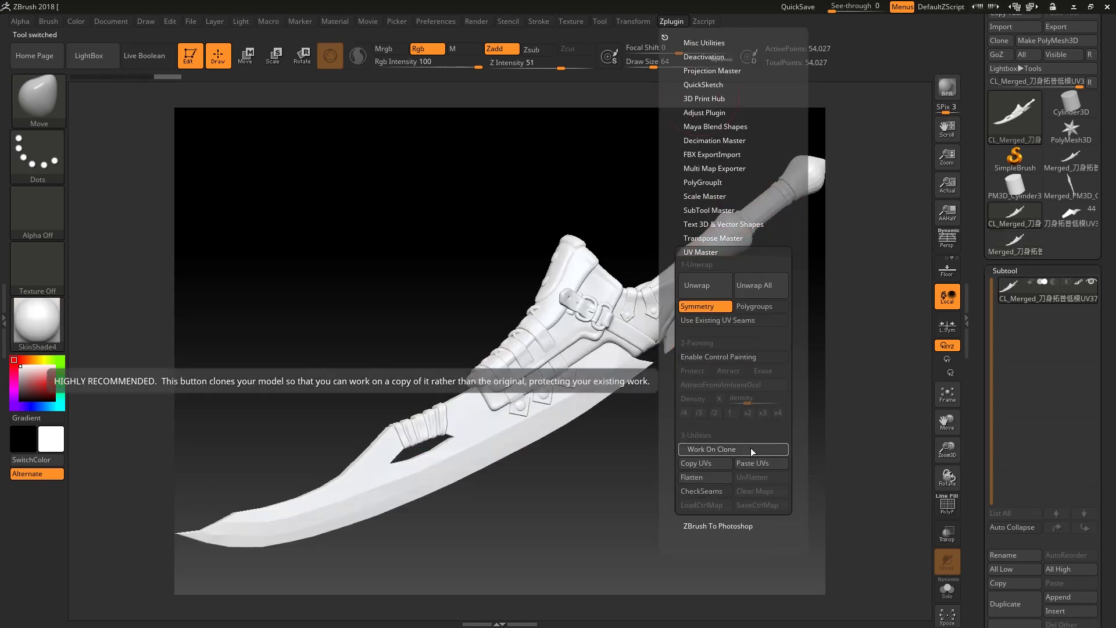
mouse_move(715, 468)
left_mouse_down()
mouse_move(698, 452)
mouse_move(715, 444)
left_mouse_up()
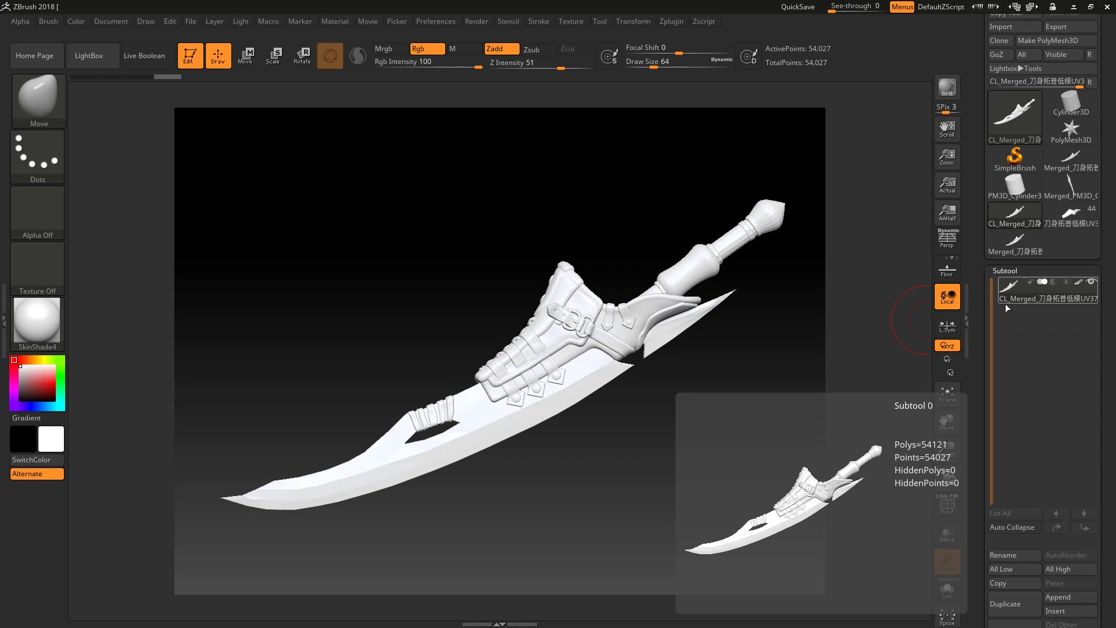
left_click(673, 23)
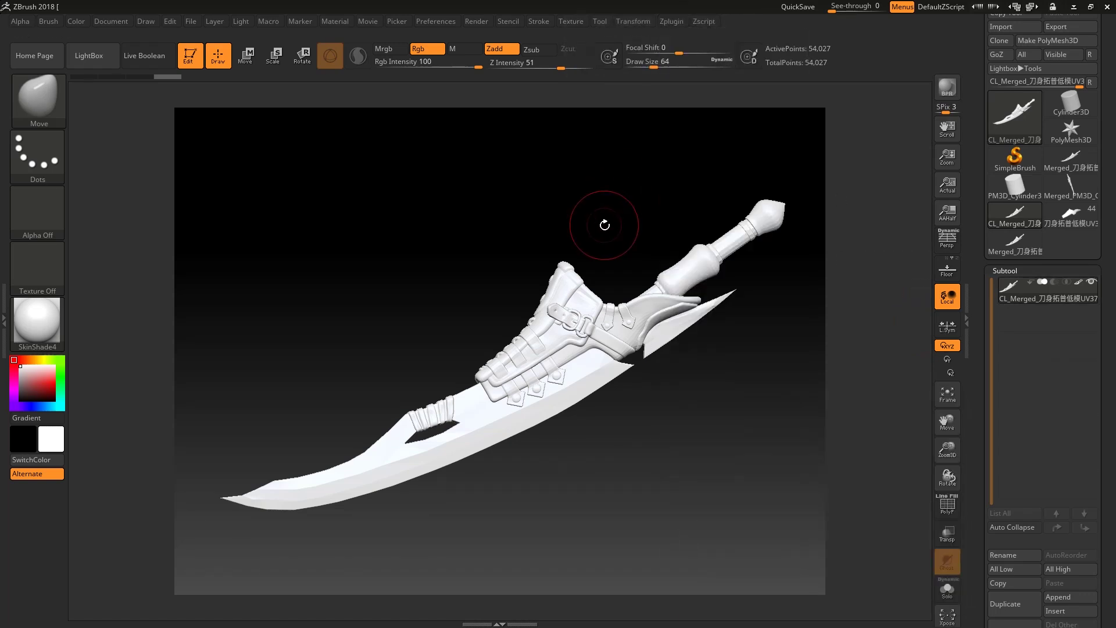
left_click(673, 24)
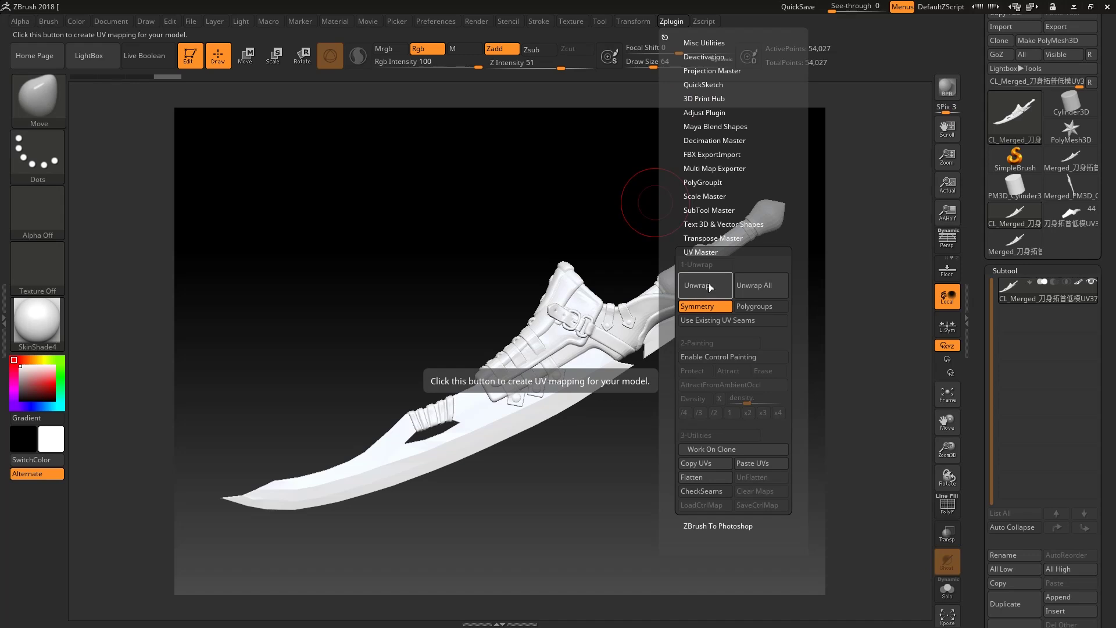
left_click(709, 284)
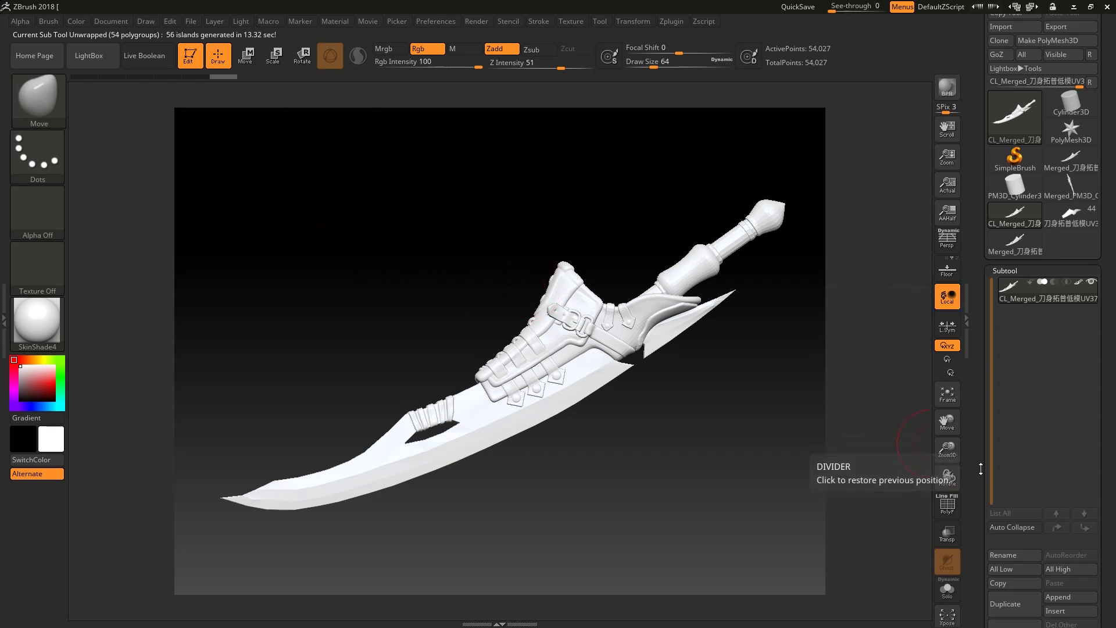
Scroll the right tray down to the Tool sub-palettes including UV Map.
left_click_drag(975, 484, 979, 330)
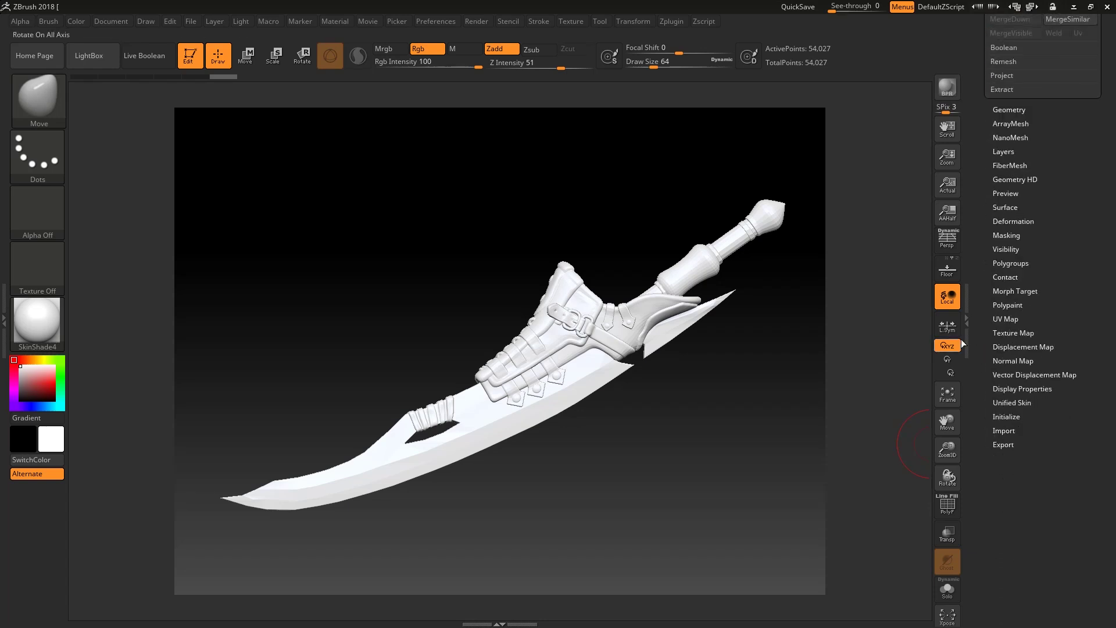
Expand Tool > UV Map and apply Morph UV to flatten the sword.
left_click(1002, 319)
left_click_drag(1001, 319, 1040, 444)
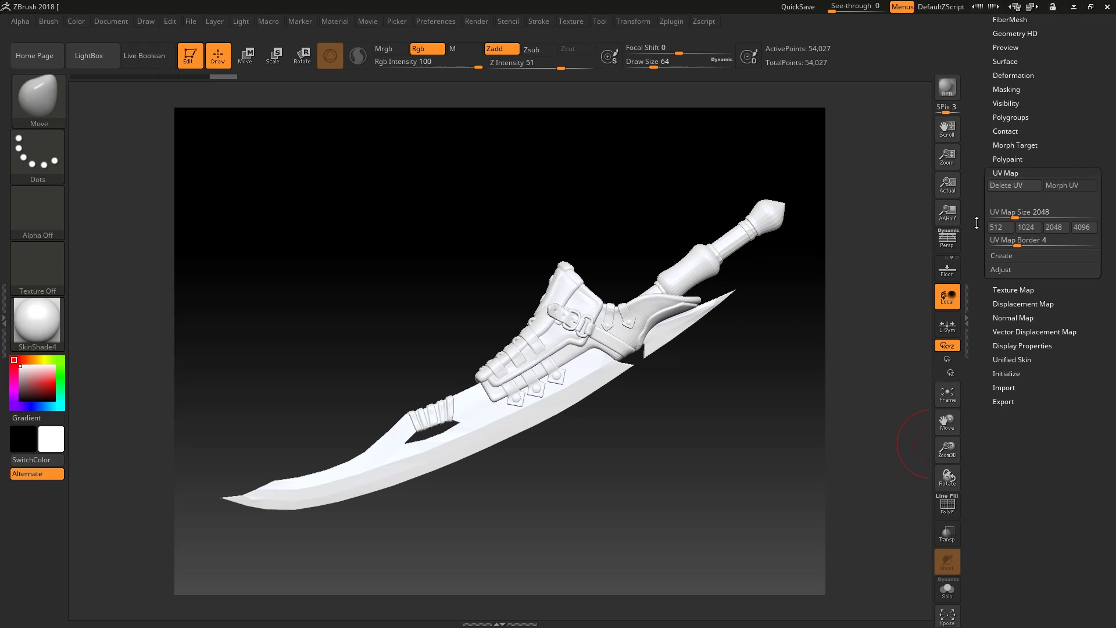
left_click_drag(972, 216, 973, 310)
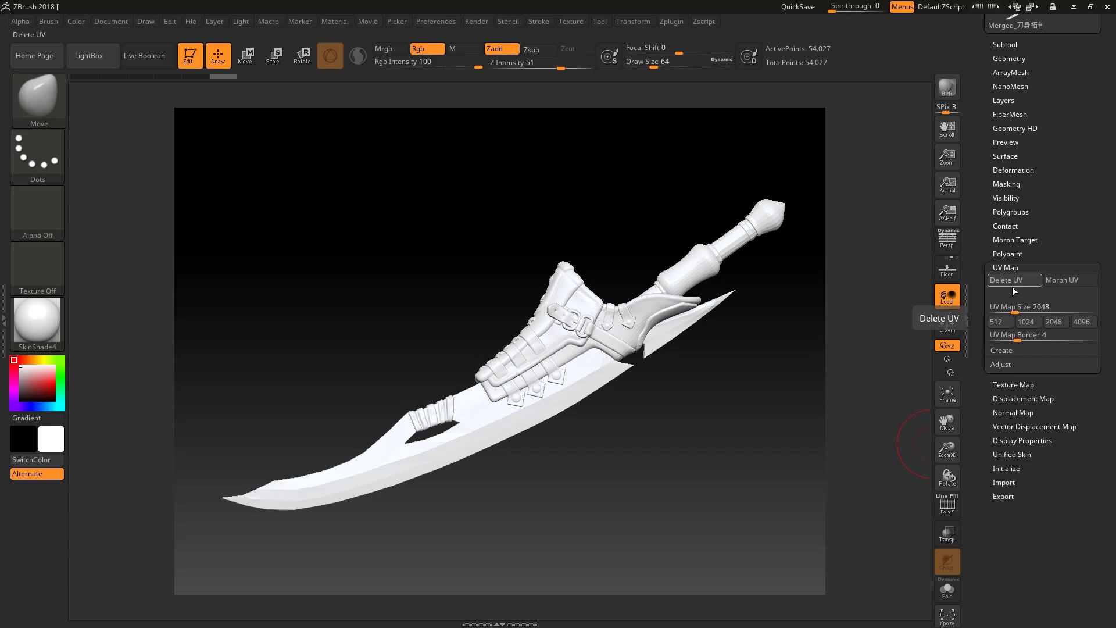
left_click(1061, 281)
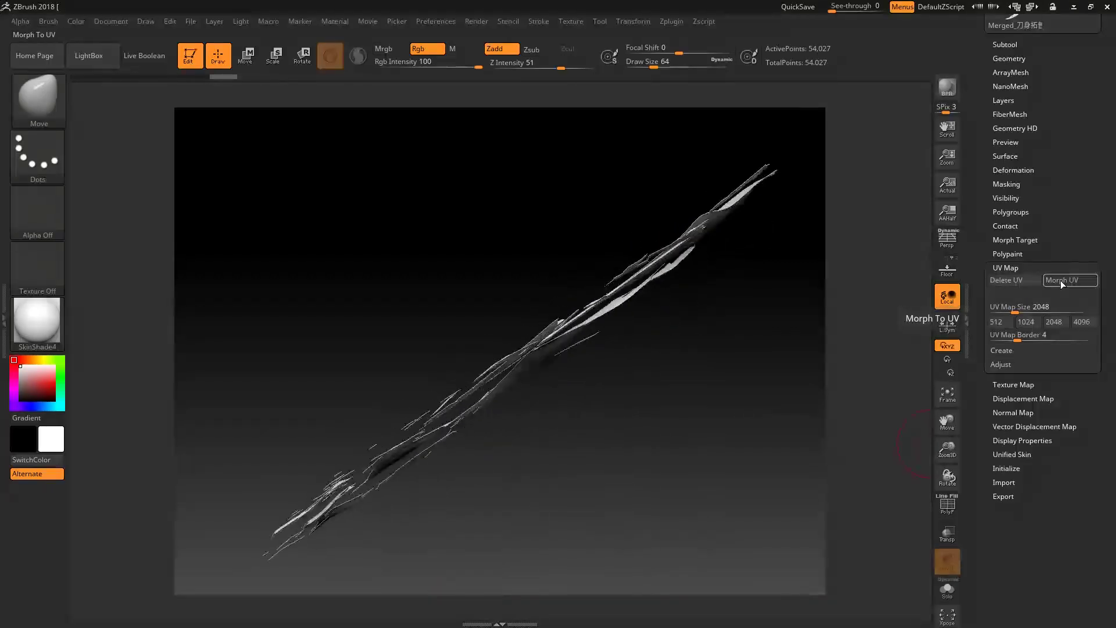
Morph into the flat UV layout with polygroup colours and rotate to inspect islands.
left_click(1060, 280)
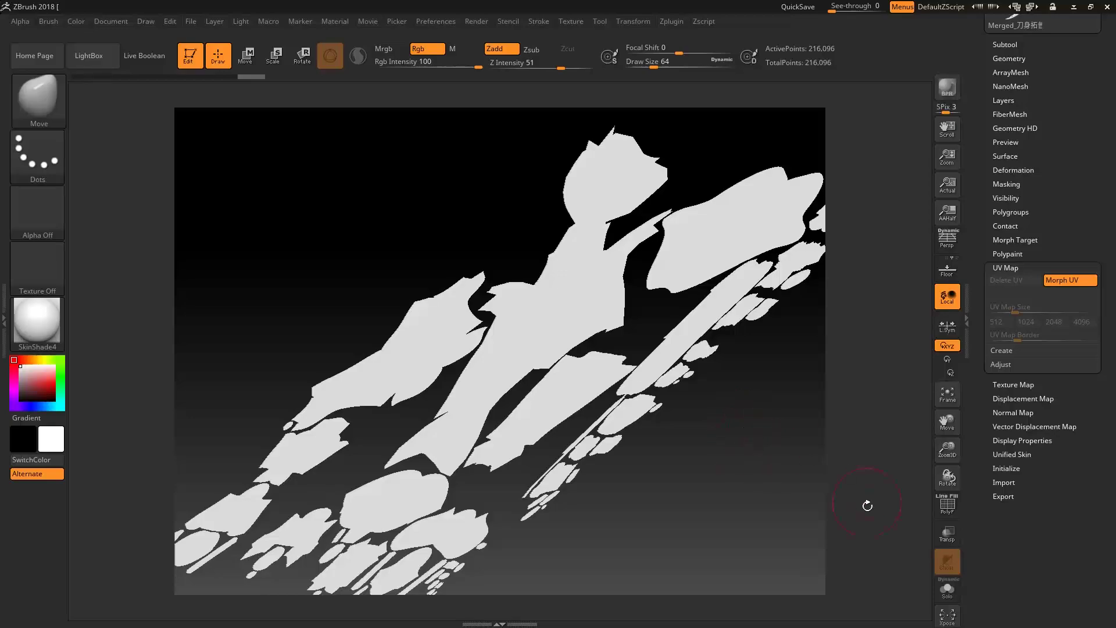
left_click(946, 505)
mouse_move(906, 494)
left_mouse_down()
mouse_move(756, 429)
mouse_move(739, 314)
mouse_move(785, 466)
left_mouse_up()
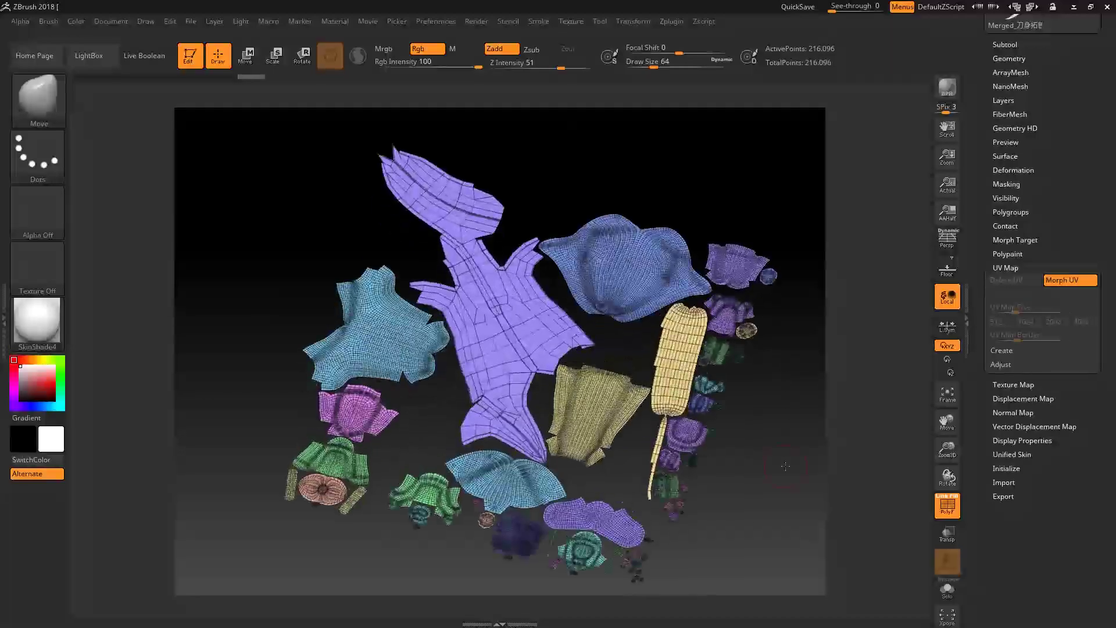
left_click_drag(742, 453, 628, 417)
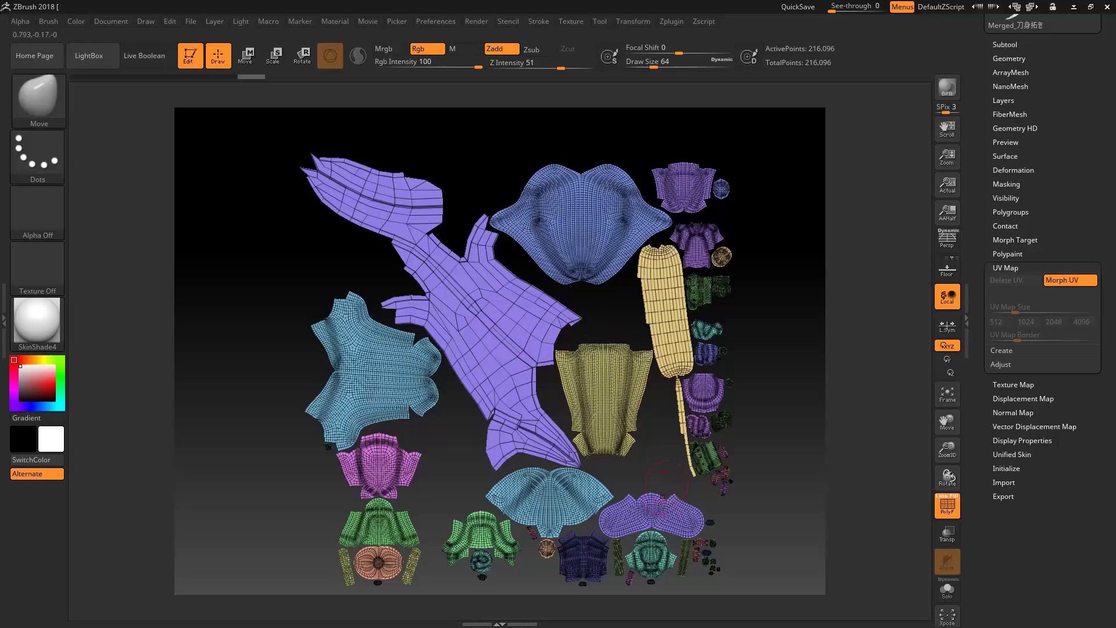
mouse_move(787, 324)
left_mouse_down()
mouse_move(783, 521)
mouse_move(789, 490)
mouse_move(767, 453)
left_mouse_up()
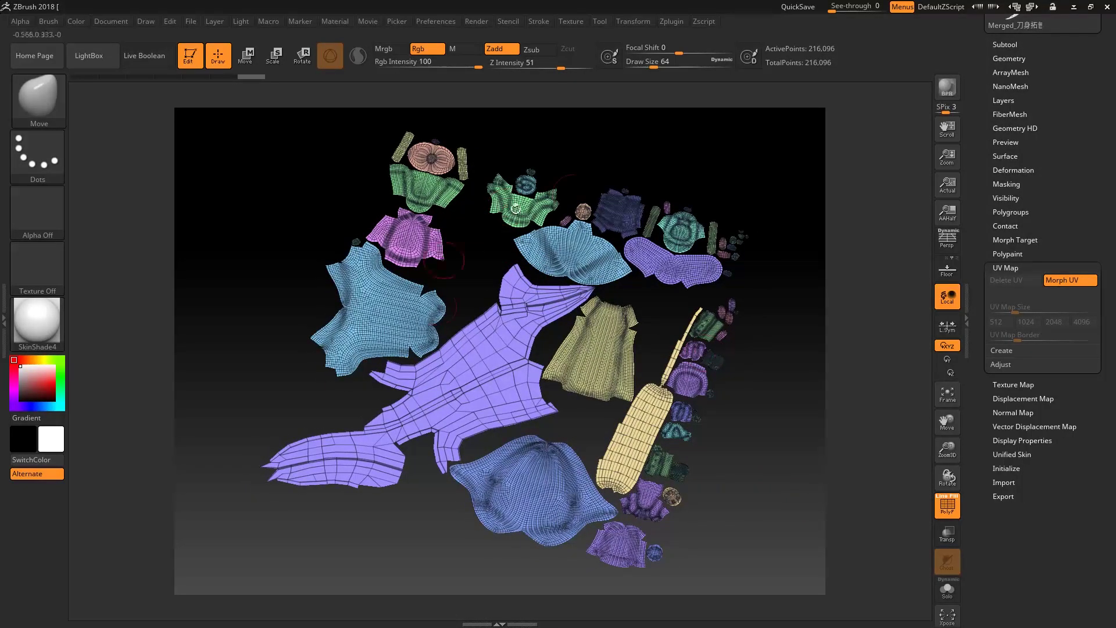
left_click_drag(761, 406, 814, 398)
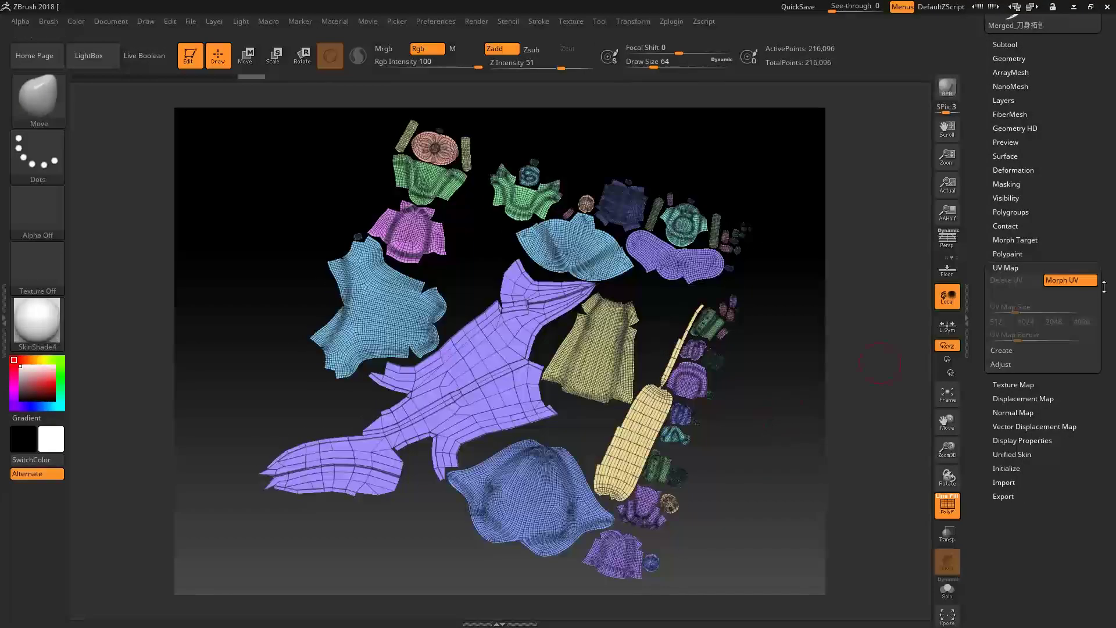
Morph UV back to the 3D sword and turn off the polygroup wireframe.
left_click(1059, 280)
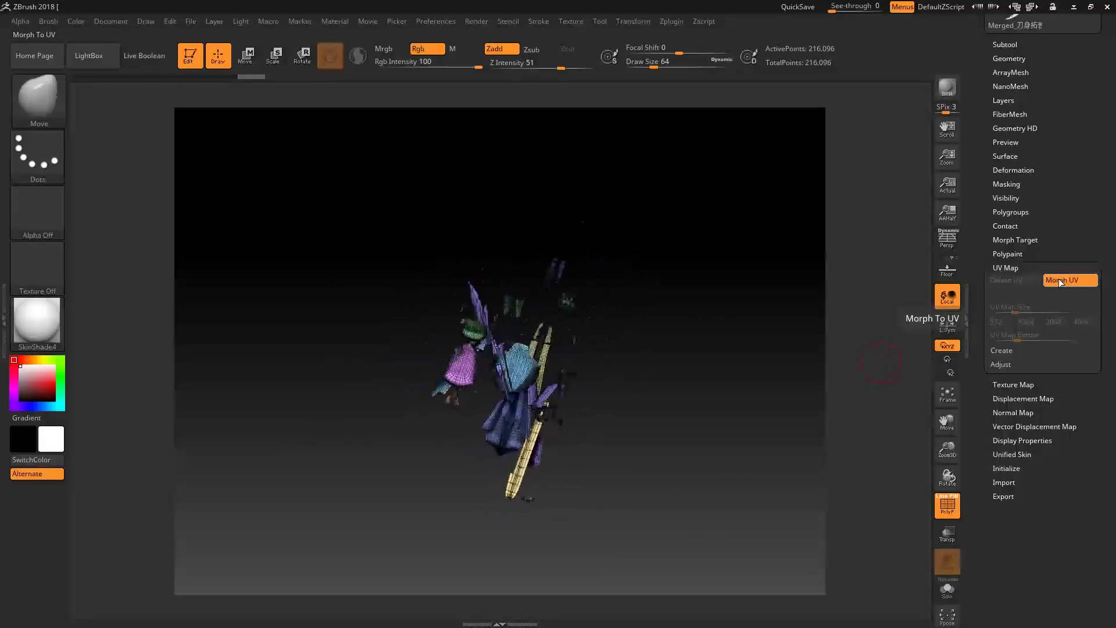
mouse_move(722, 287)
left_mouse_down()
mouse_move(703, 319)
mouse_move(721, 400)
mouse_move(714, 383)
mouse_move(728, 381)
mouse_move(741, 411)
left_mouse_up()
left_click(946, 505)
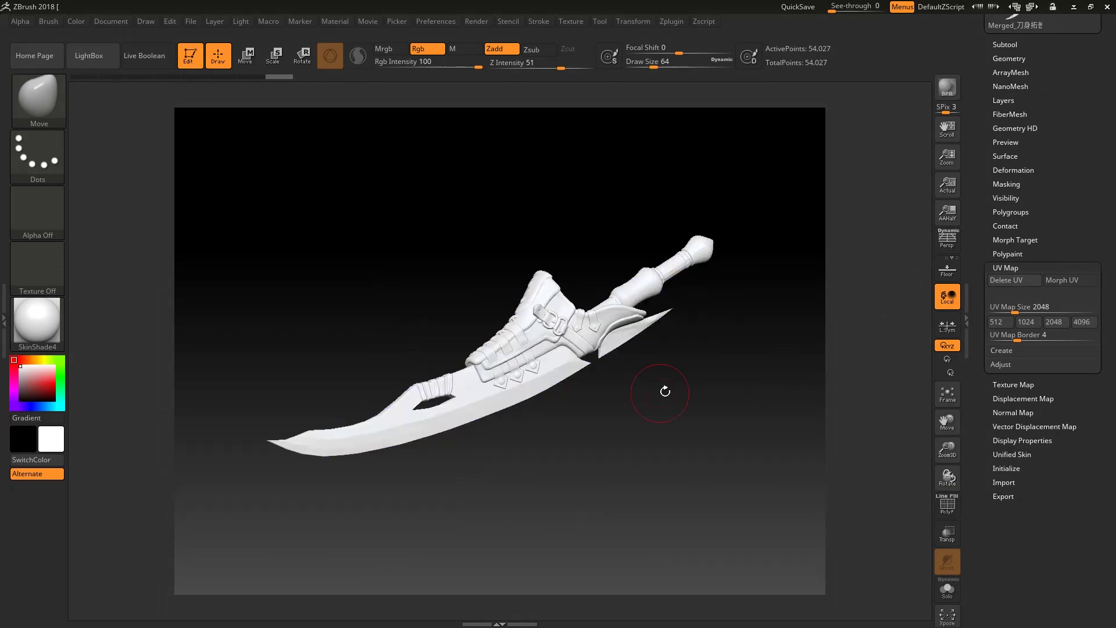
left_click_drag(659, 393, 749, 419)
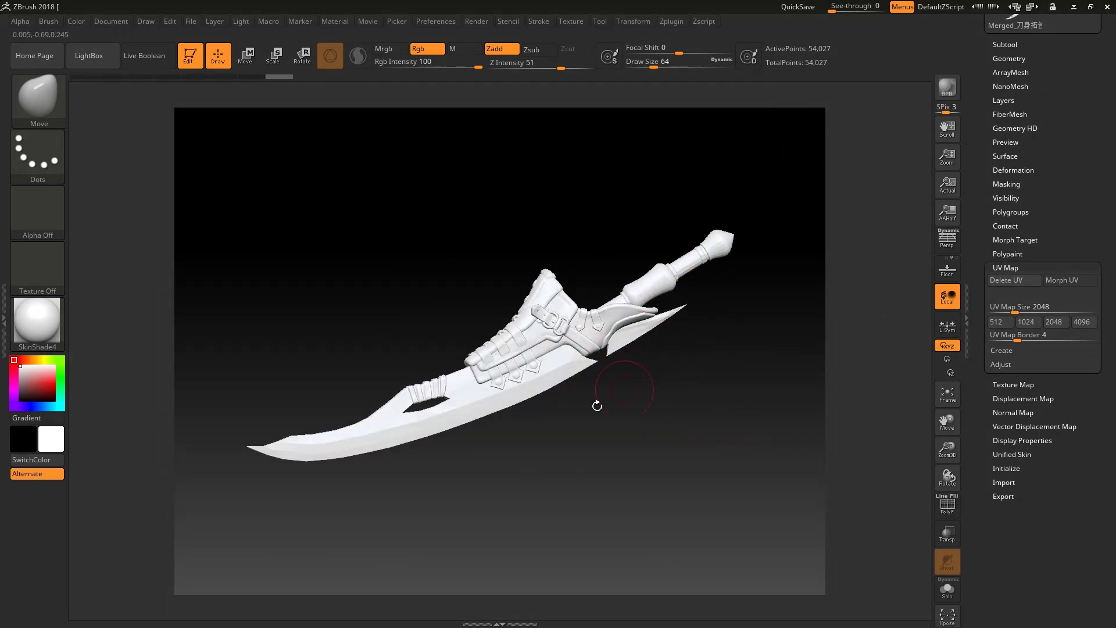
scroll(987, 200, "up", 2)
scroll(988, 200, "up", 4)
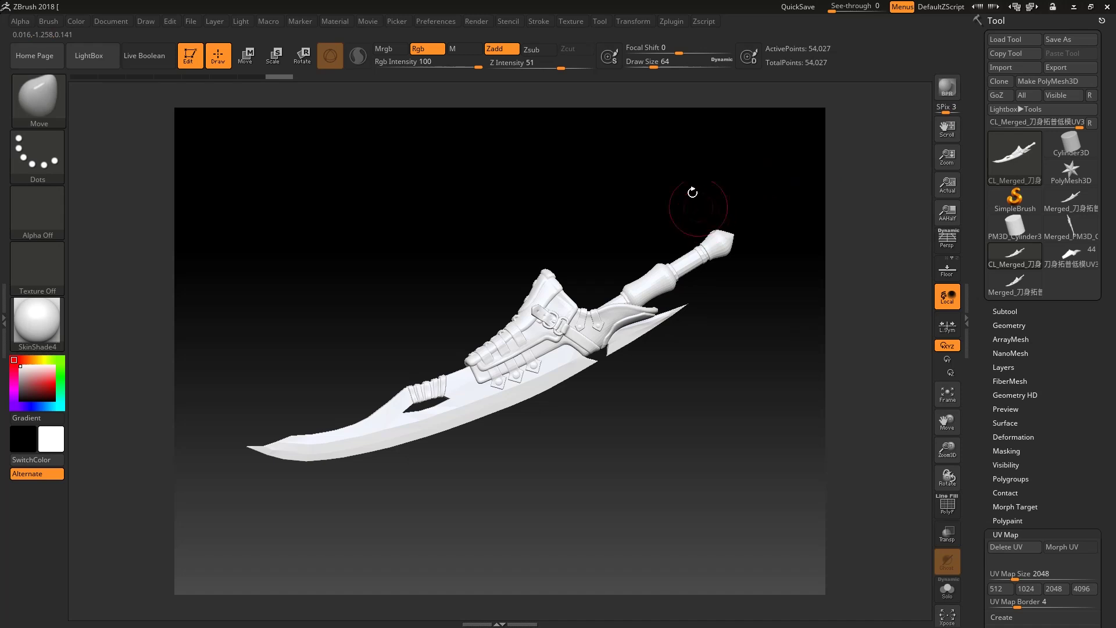
left_click(673, 24)
Copy the clone's UVs, switch to the original sword with polygroups shown, reveal UV Map.
left_click(673, 23)
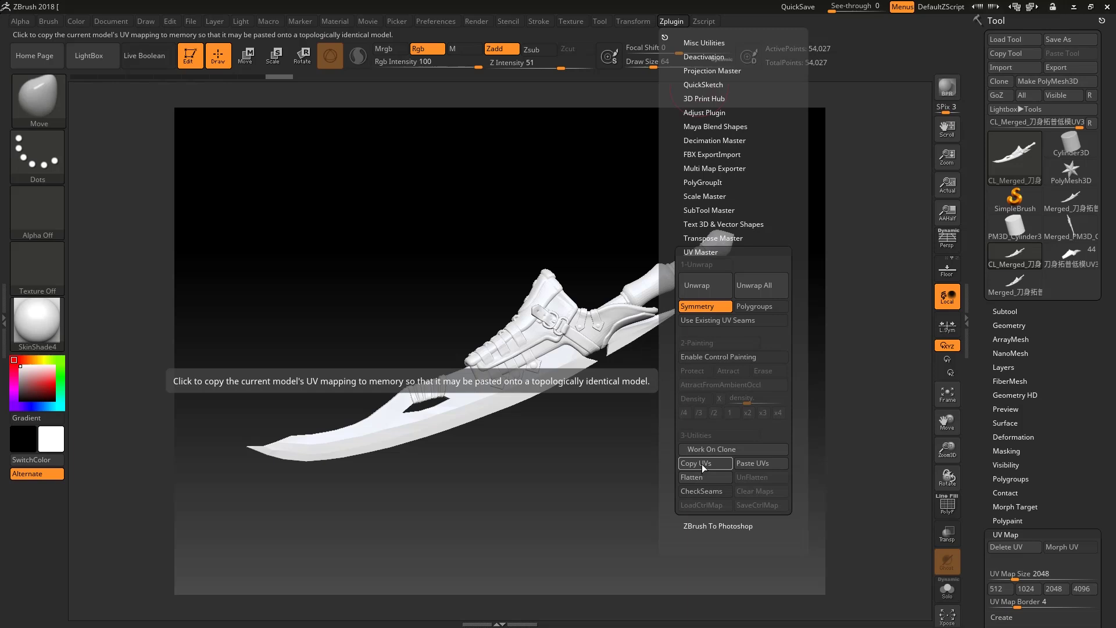
left_click(702, 464)
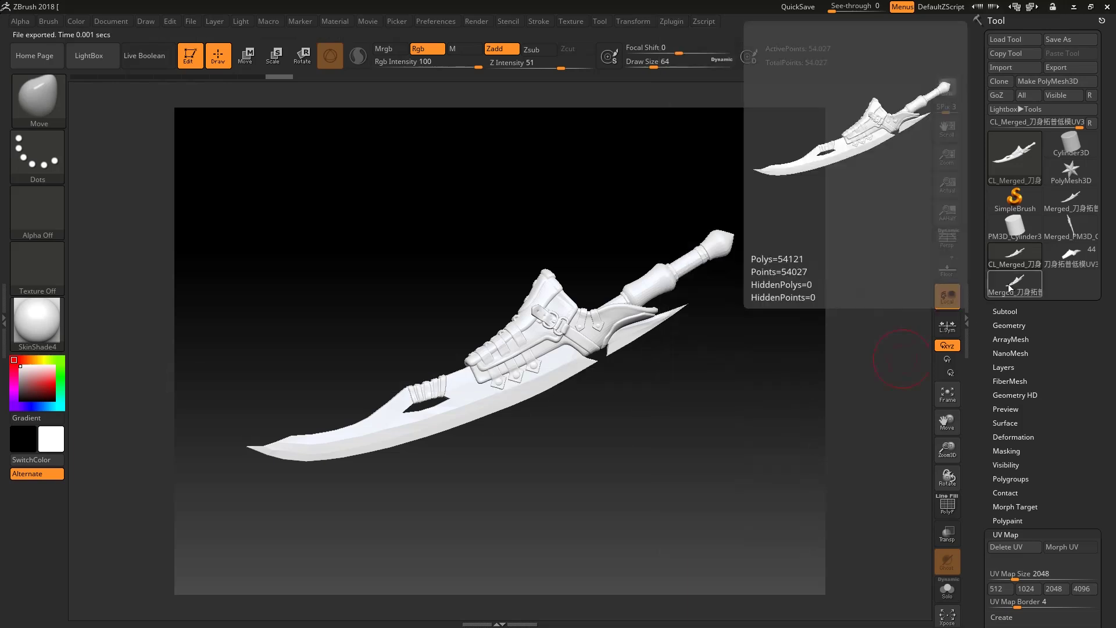
left_click(1014, 282)
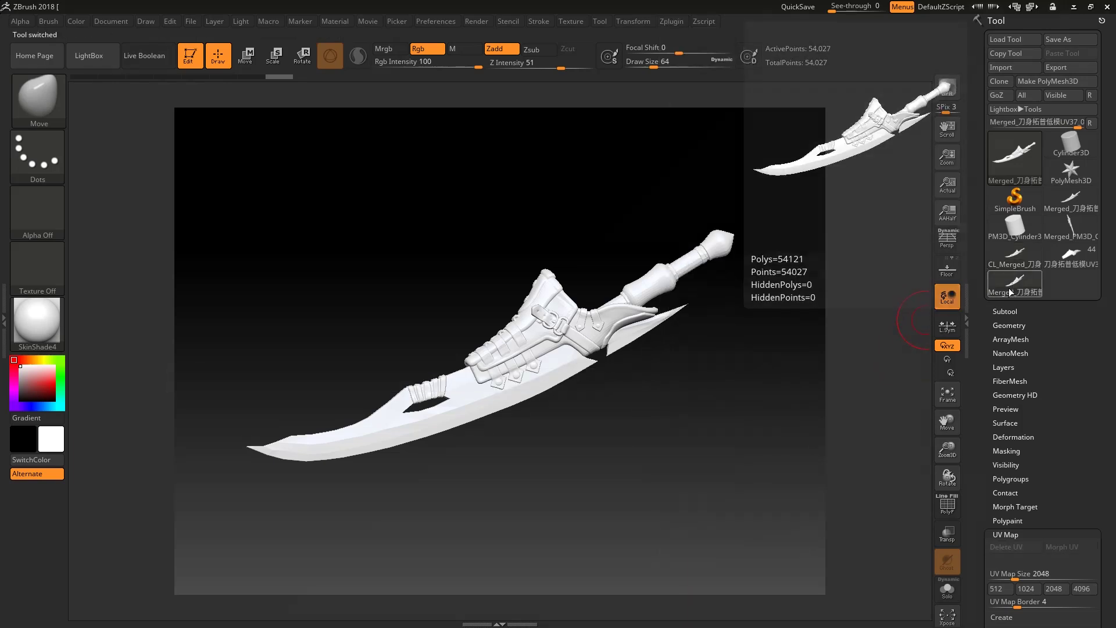
left_click(945, 511)
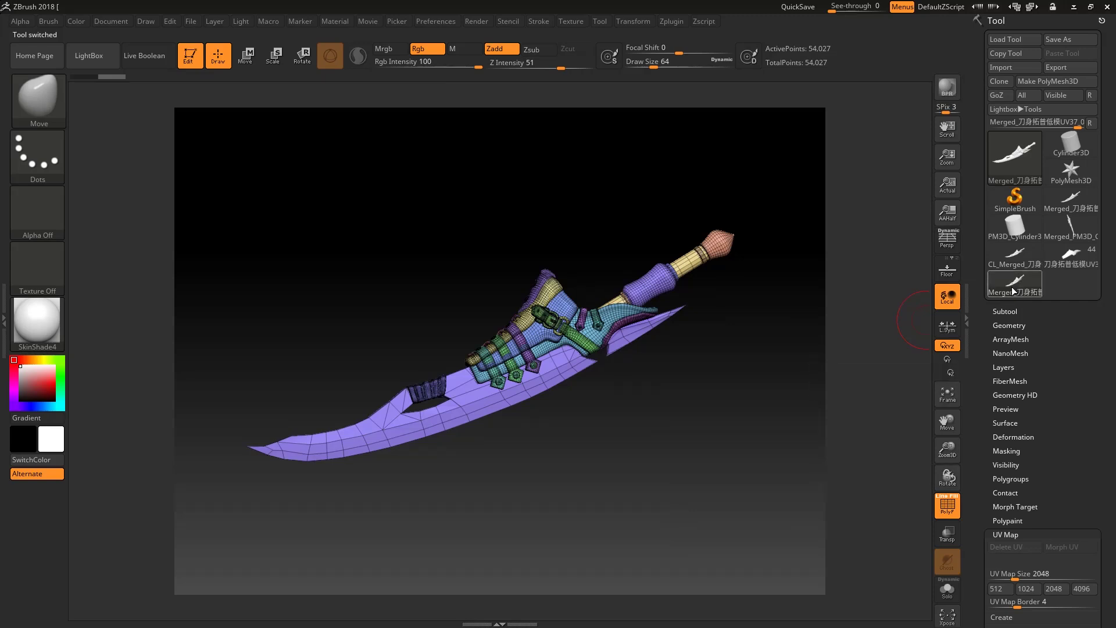
left_click_drag(974, 443, 977, 340)
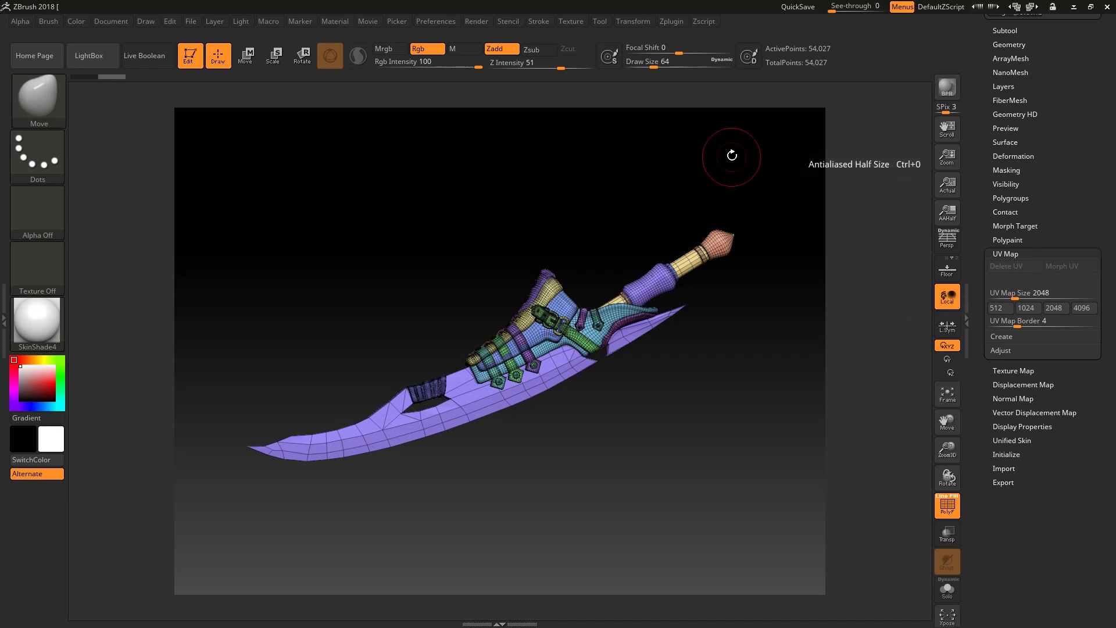
Paste the stored UVs onto the sword with UV Master and preview the flat layout via Morph UV.
left_click(670, 22)
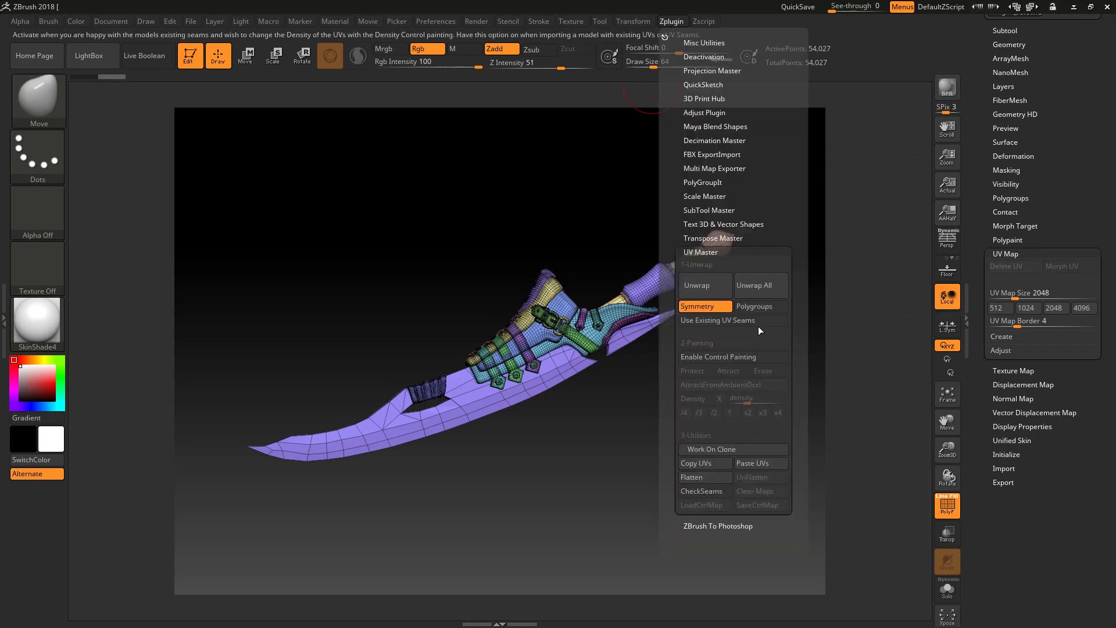
left_click(762, 463)
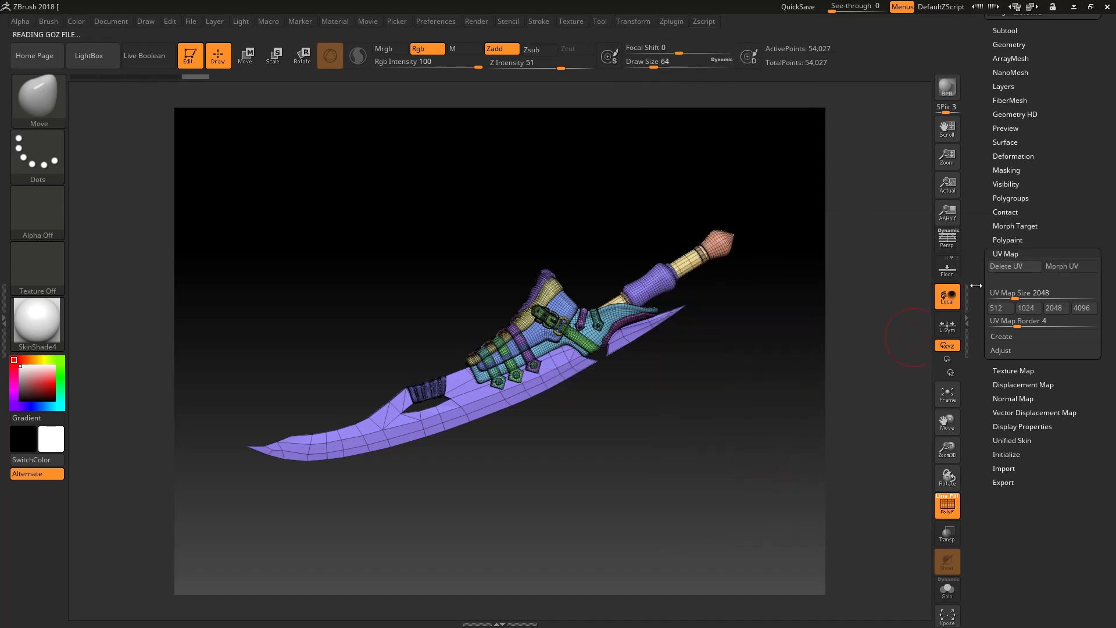
left_click(1076, 265)
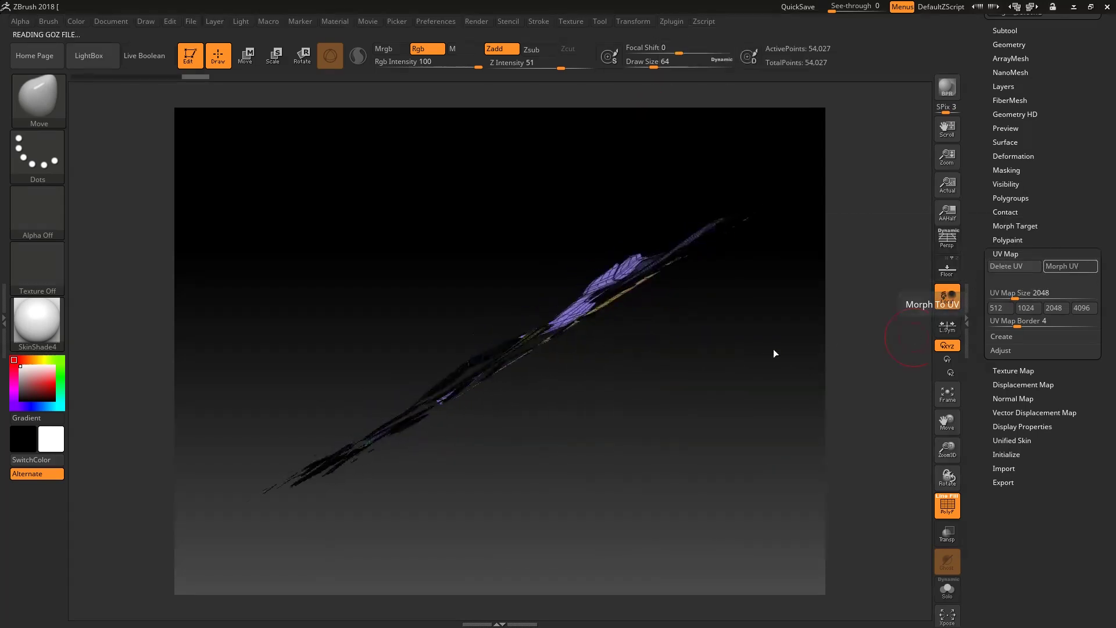
left_click_drag(730, 366, 593, 272)
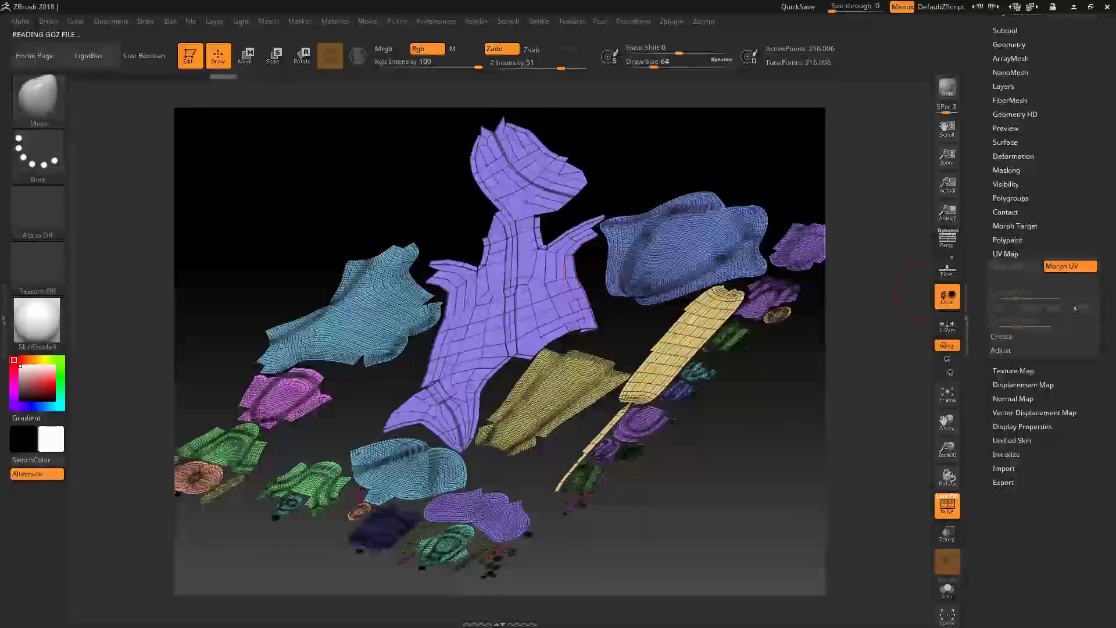
left_click(1077, 271)
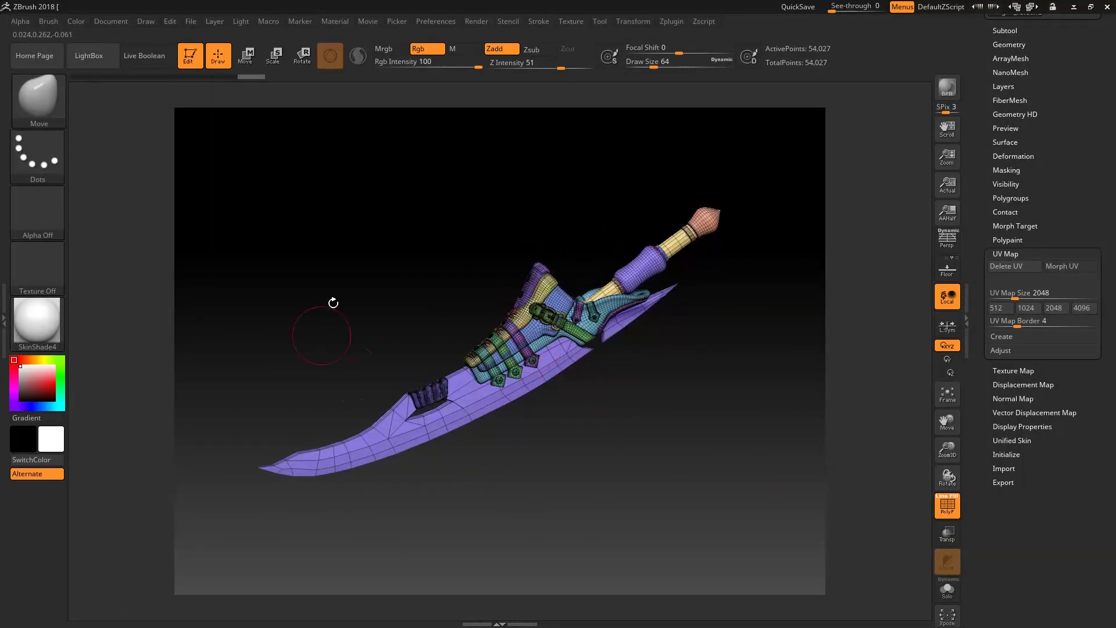
left_click_drag(737, 407, 678, 428)
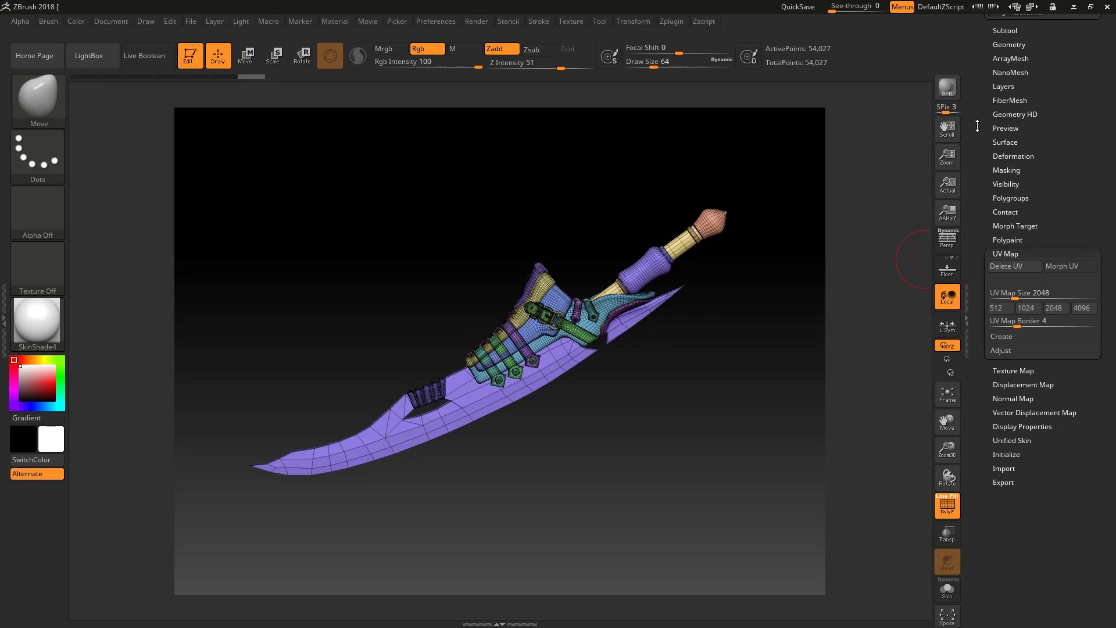
scroll(974, 128, "up", 4)
scroll(977, 111, "up", 1)
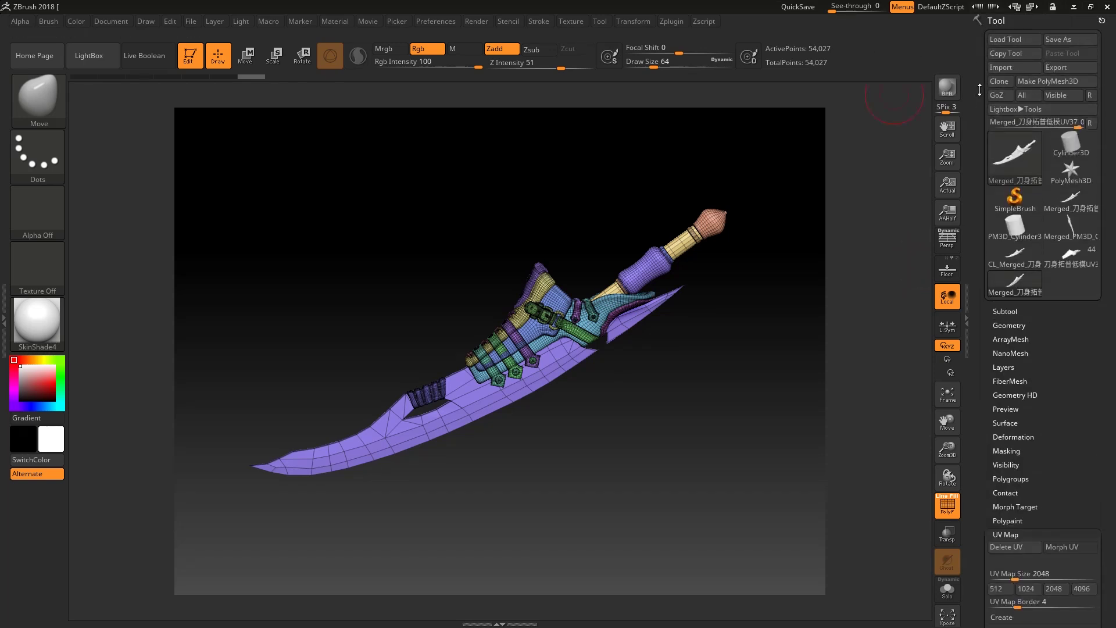
Cancel the mesh export, review the FBX ExportImport options, then minimize ZBrush.
left_click(1059, 68)
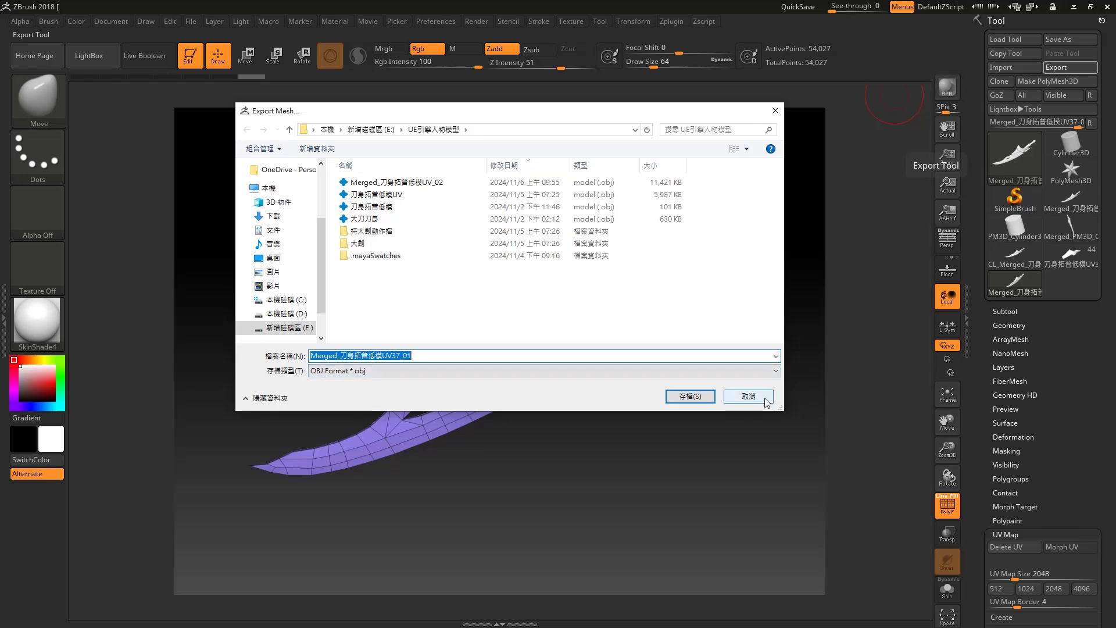
left_click(756, 396)
left_click(671, 20)
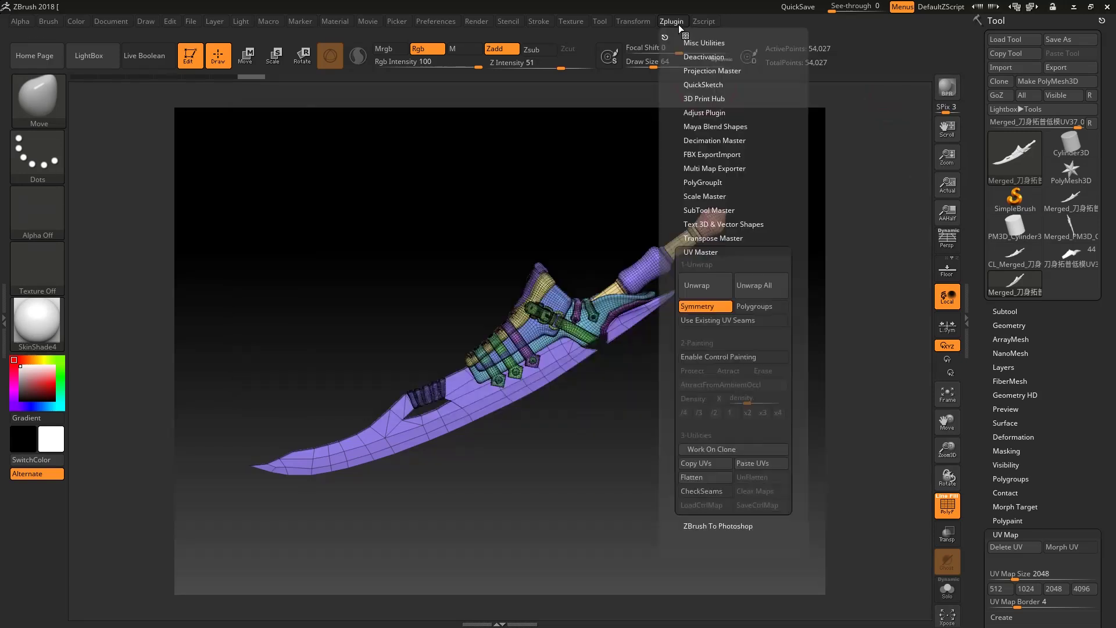
left_click(698, 252)
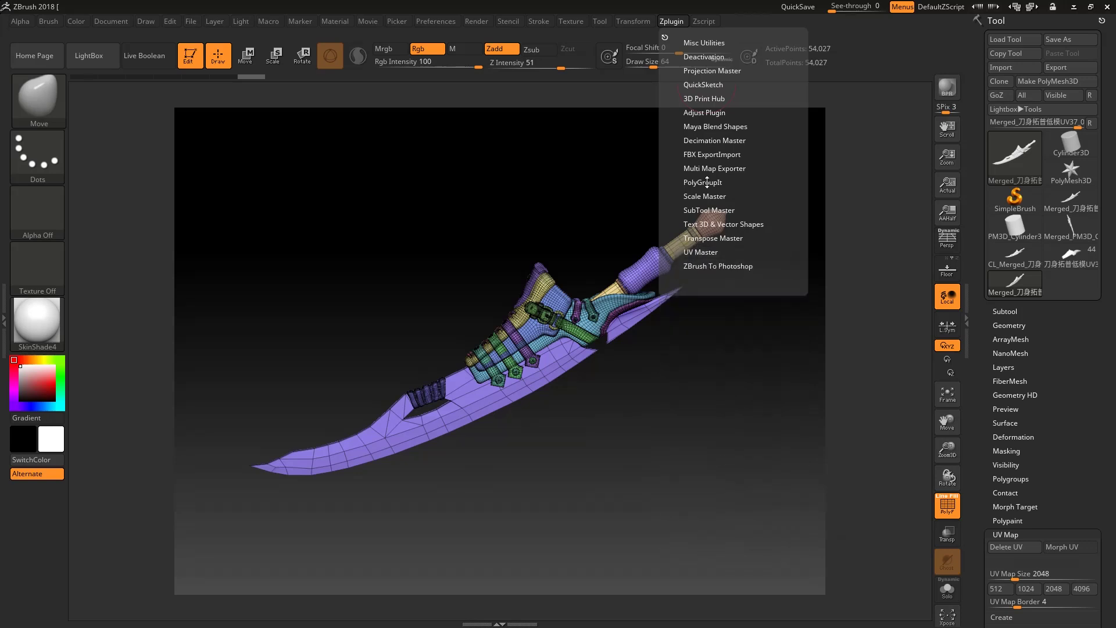
left_click(715, 154)
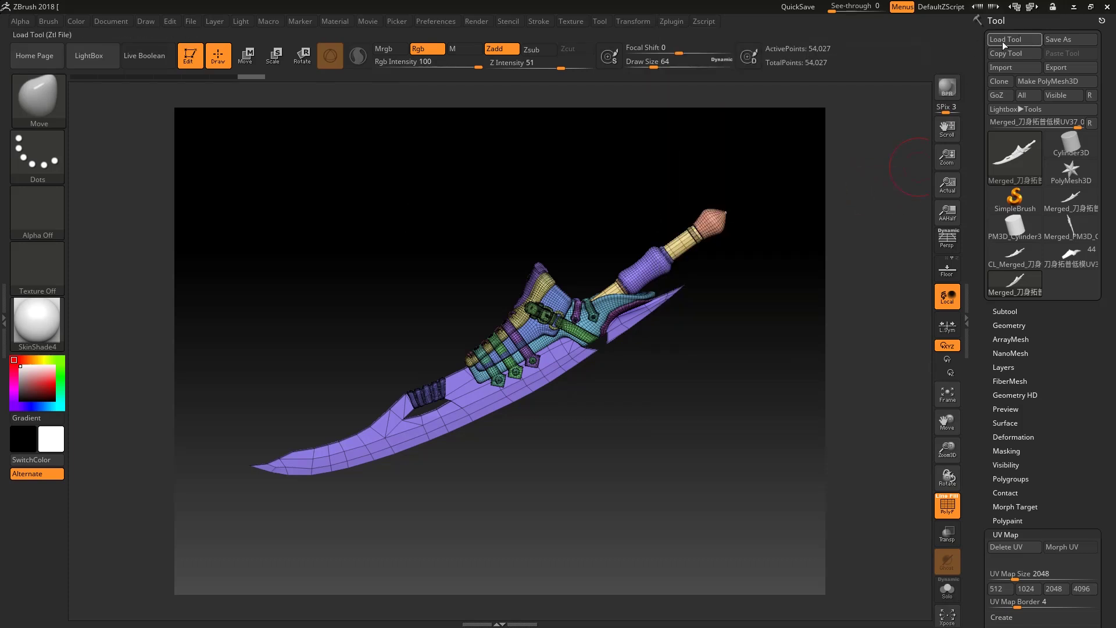
left_click(1073, 7)
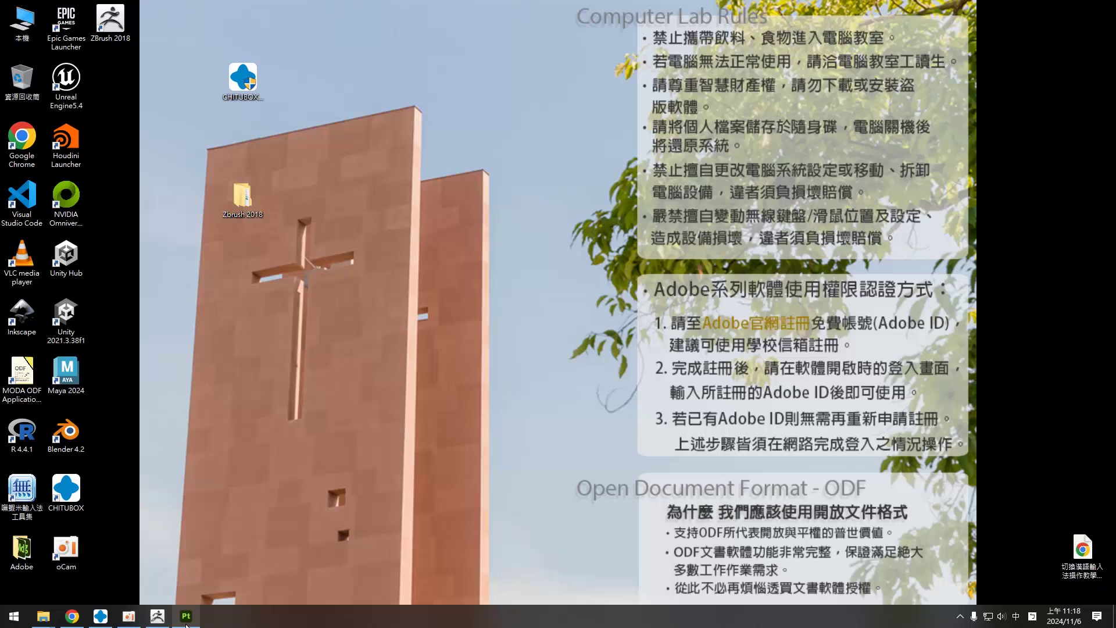
Bring up the textured sword in Substance 3D Painter, selecting Fabric Denim and Layer 1.
left_click(186, 616)
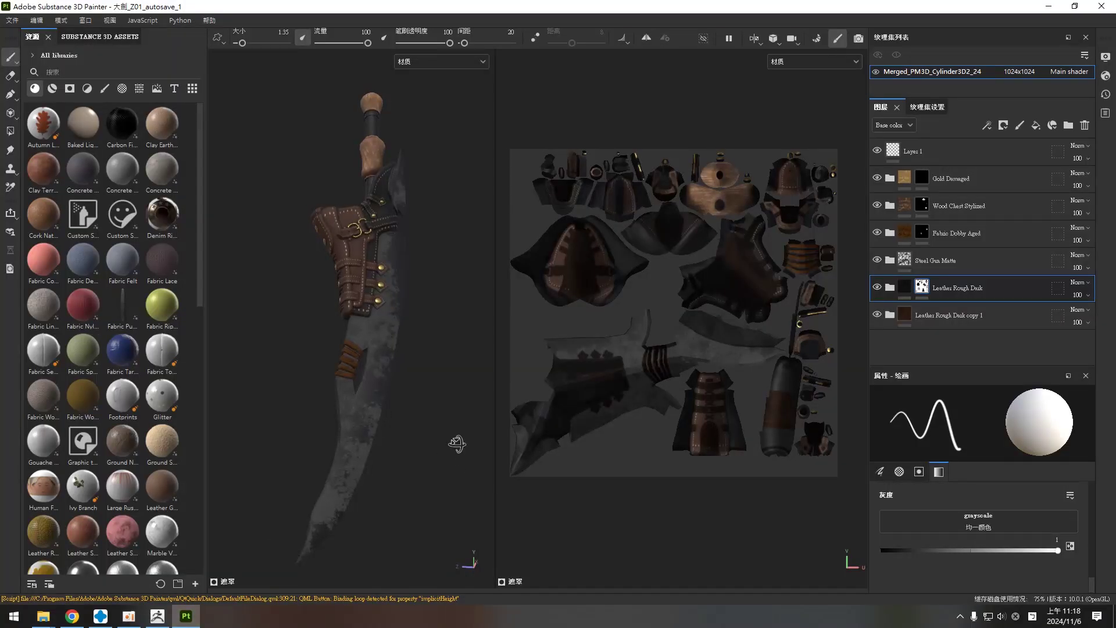
left_click_drag(456, 440, 431, 463, "alt")
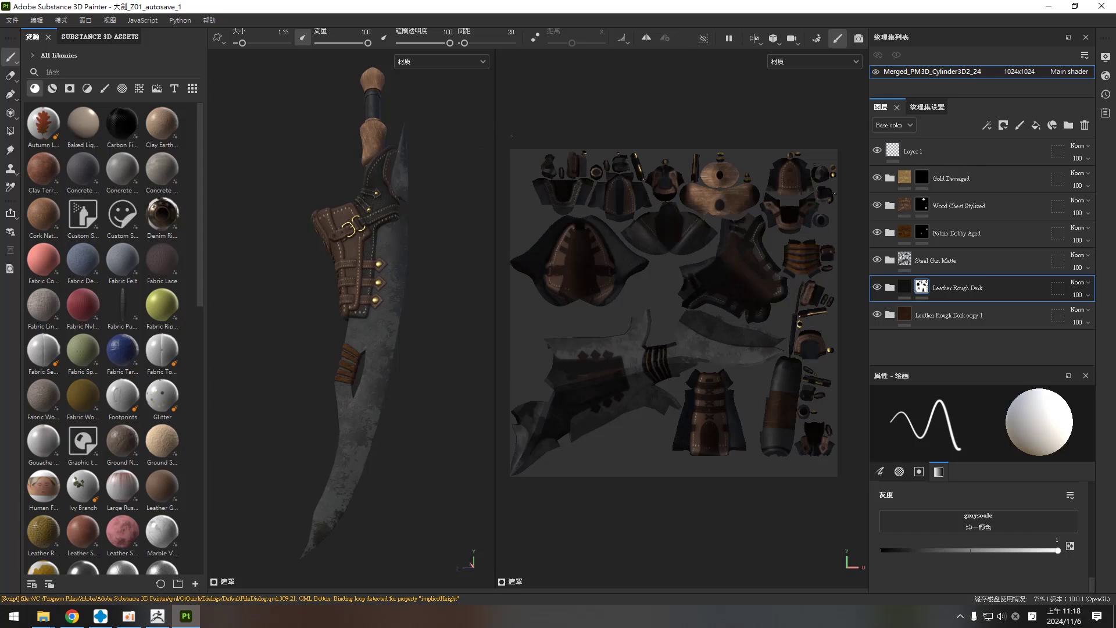
left_click(754, 41)
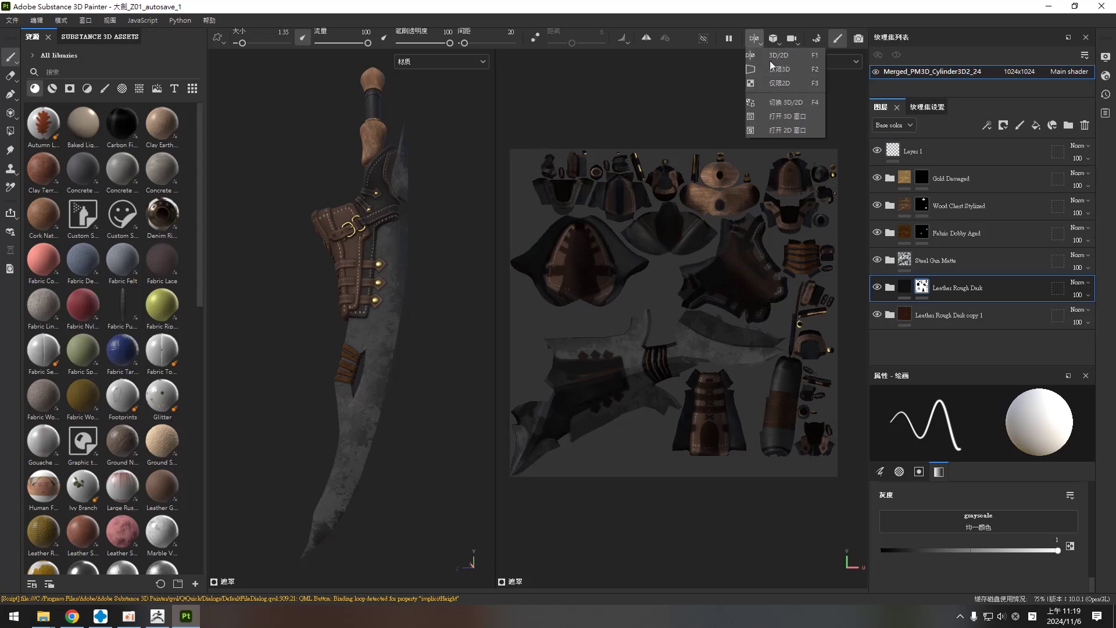
left_click(454, 107)
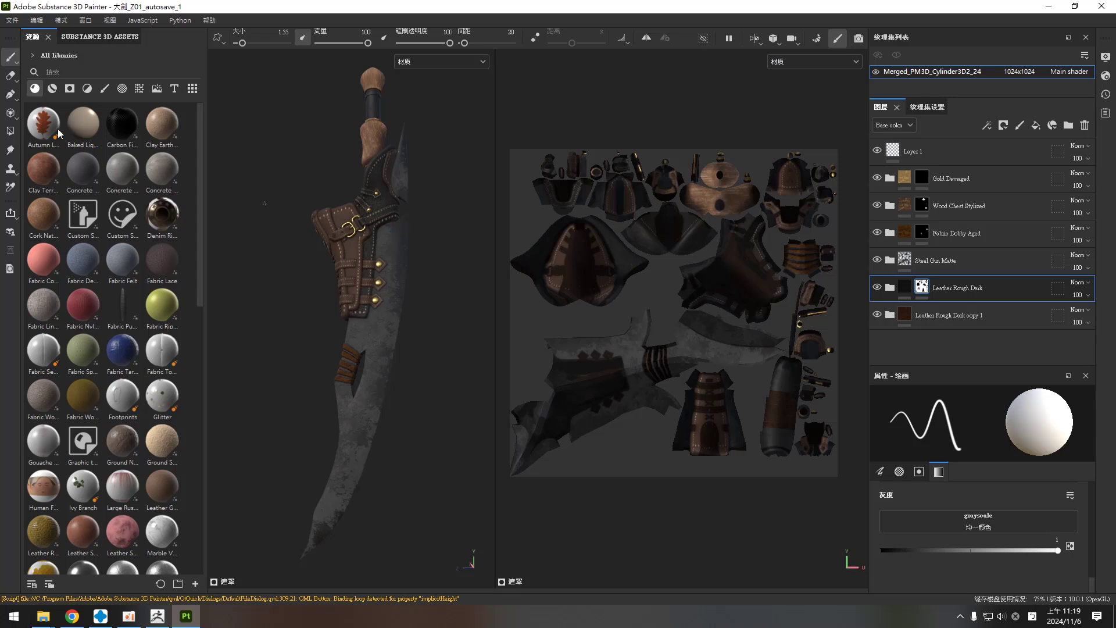
left_click(85, 264)
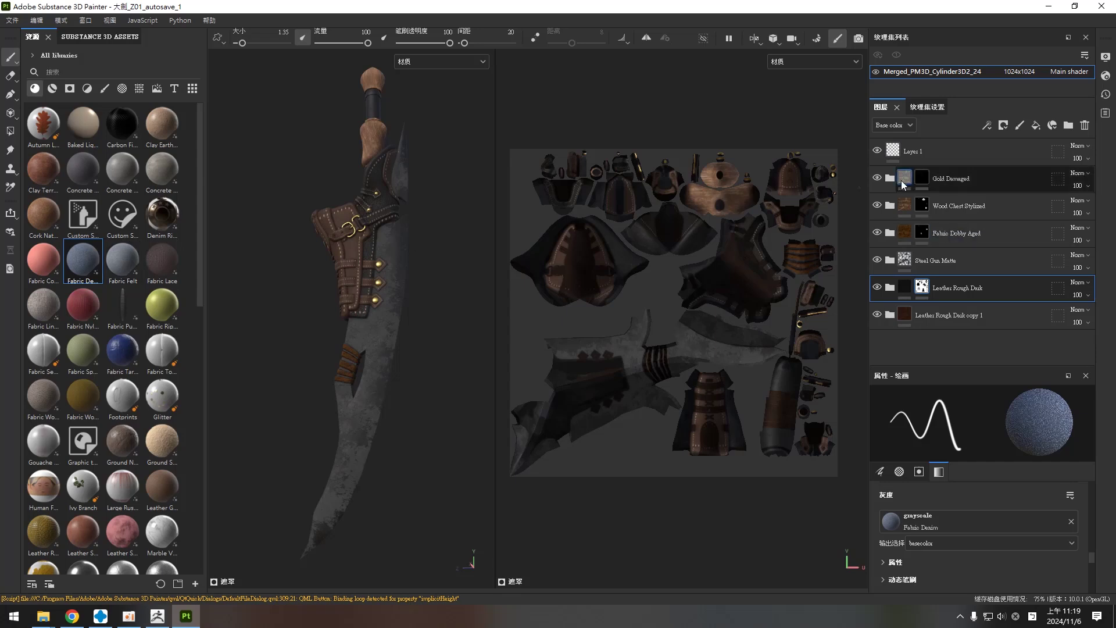
left_click(950, 148)
Drag Fabric Denim onto the 3D sword to create a new fill layer.
left_click(84, 260)
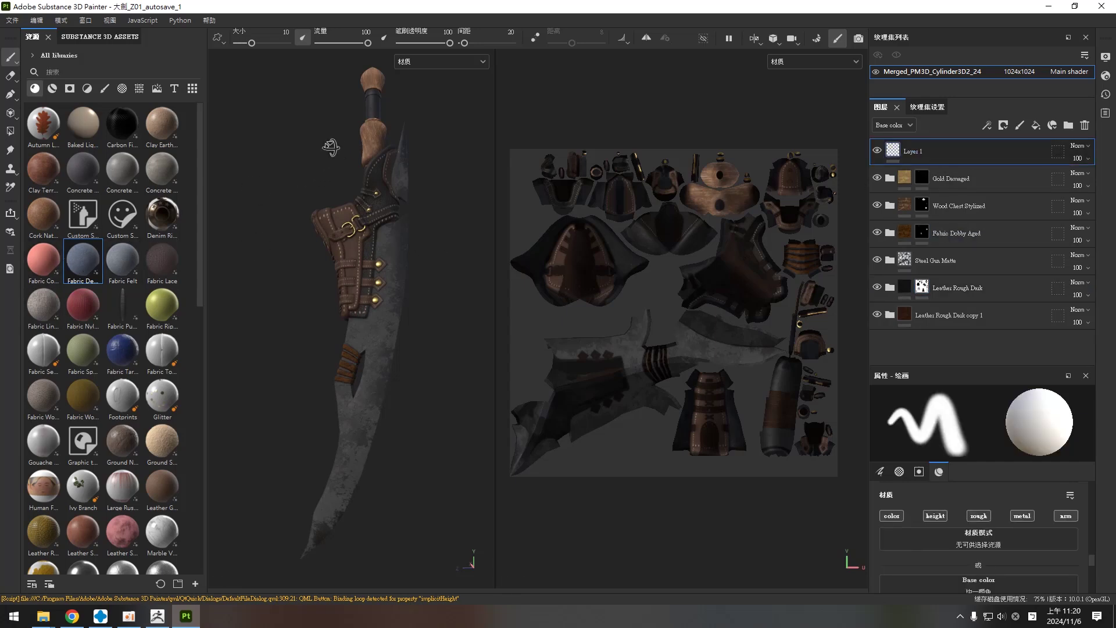
left_click_drag(330, 147, 331, 165, "alt")
left_click_drag(74, 259, 337, 221)
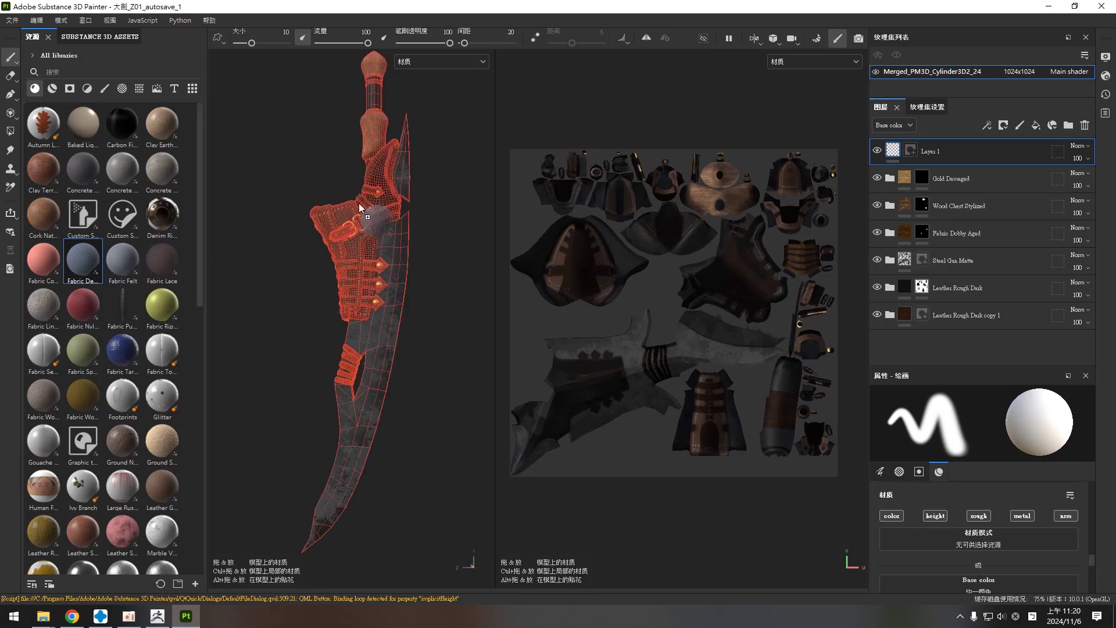
left_click_drag(358, 203, 358, 203)
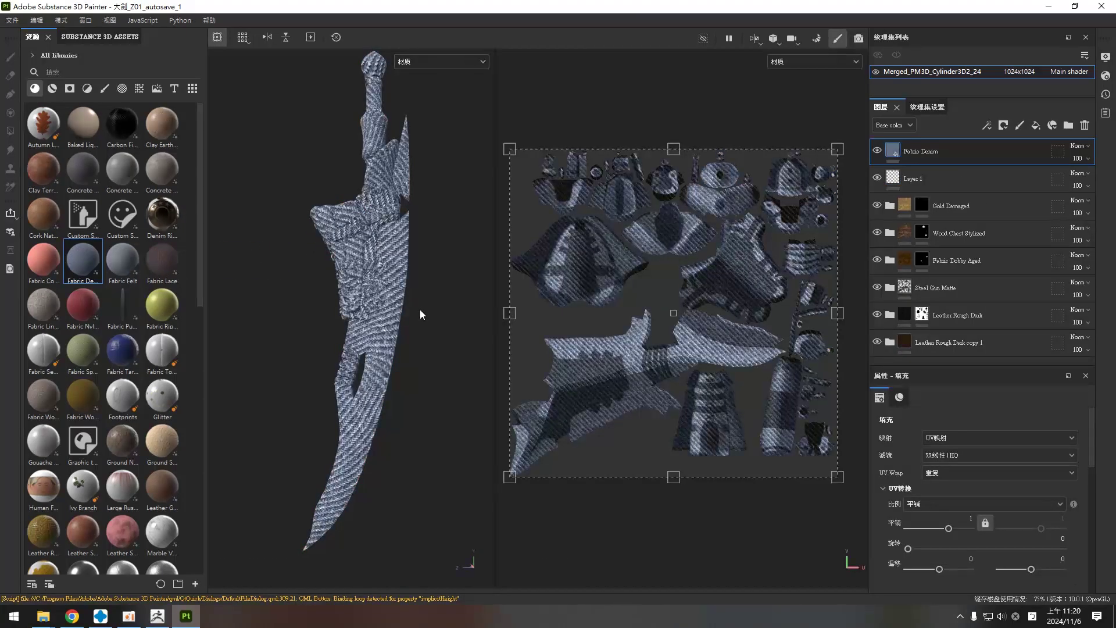
Inspect the denim-covered sword up close from several angles, then hide the Fabric Denim layer.
mouse_move(457, 269)
left_mouse_down("alt")
mouse_move(464, 278)
mouse_move(463, 252)
left_mouse_up("alt")
scroll(463, 251, "up", 2)
scroll(468, 304, "up", 2)
left_click_drag(469, 304, 462, 372, "alt")
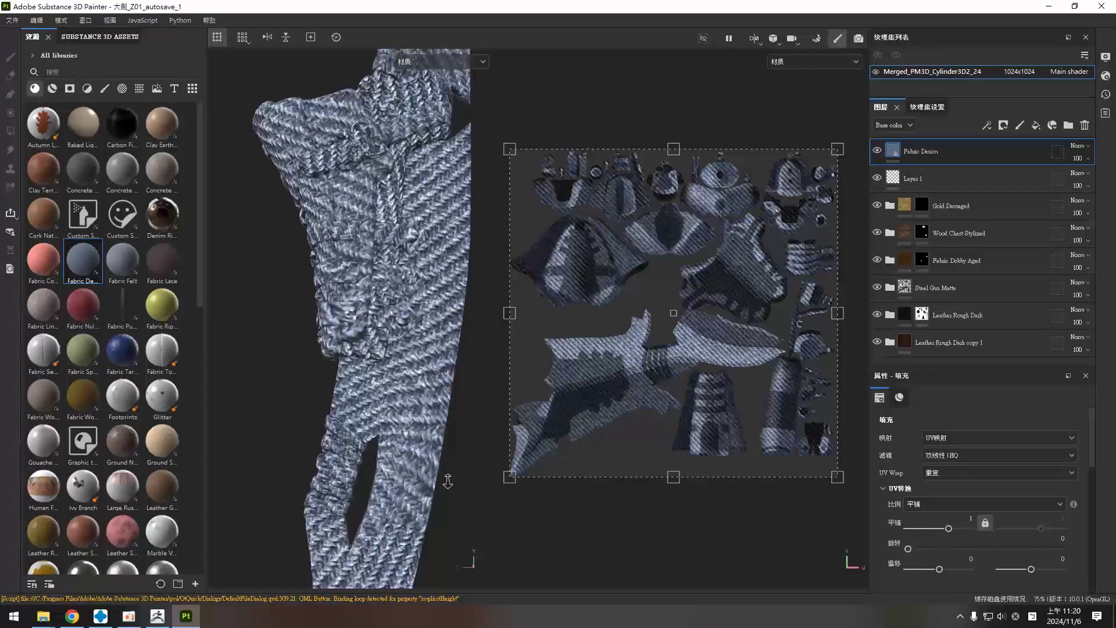
left_click_drag(447, 482, 456, 392, "alt")
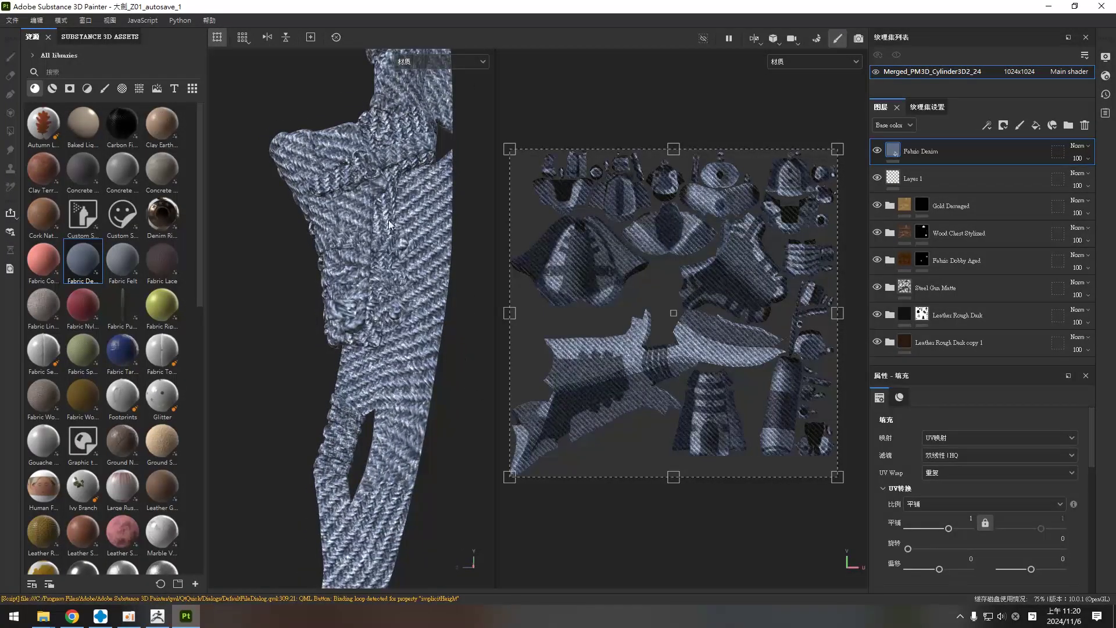
right_click_drag(463, 283, 463, 281, "shift")
left_click_drag(463, 281, 471, 309, "alt")
right_click_drag(471, 309, 466, 287, "alt")
mouse_move(467, 287)
left_mouse_down("alt")
mouse_move(456, 180)
mouse_move(439, 240)
left_mouse_up("alt")
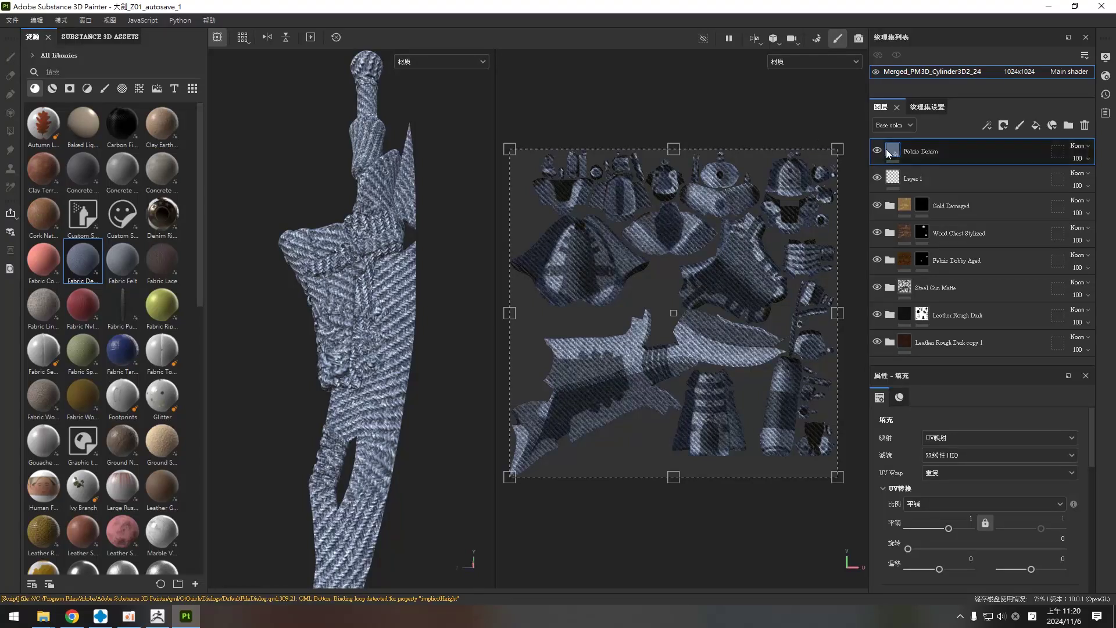
left_click(877, 150)
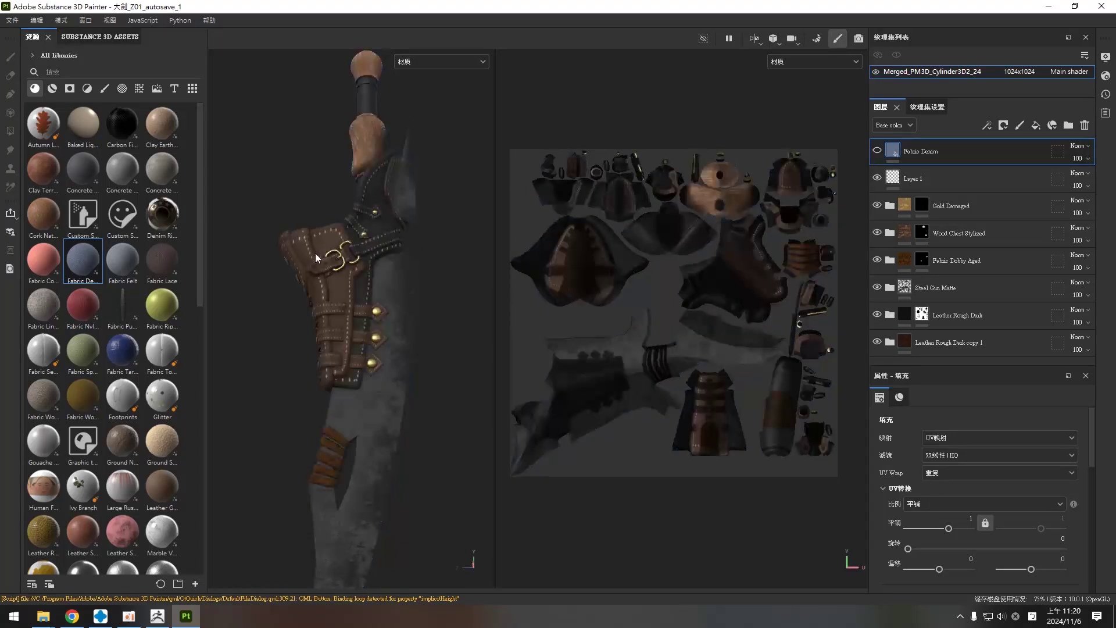
Show the Fabric Denim layer again and give it a black mask.
left_click(877, 150)
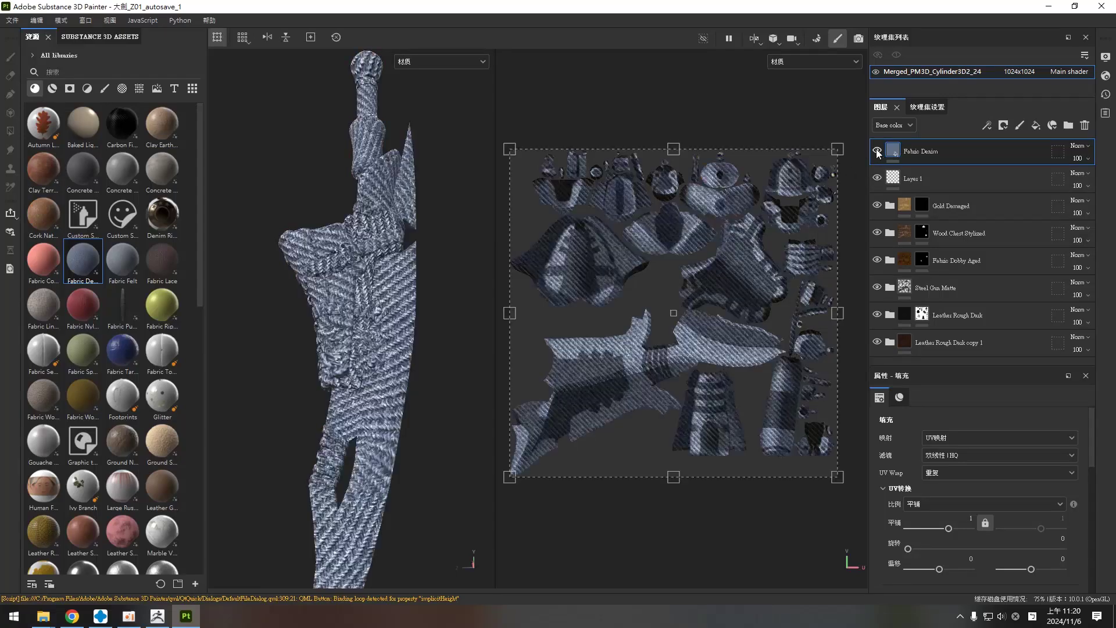
mouse_move(451, 307)
left_mouse_down("alt")
mouse_move(428, 261)
mouse_move(452, 278)
left_mouse_up("alt")
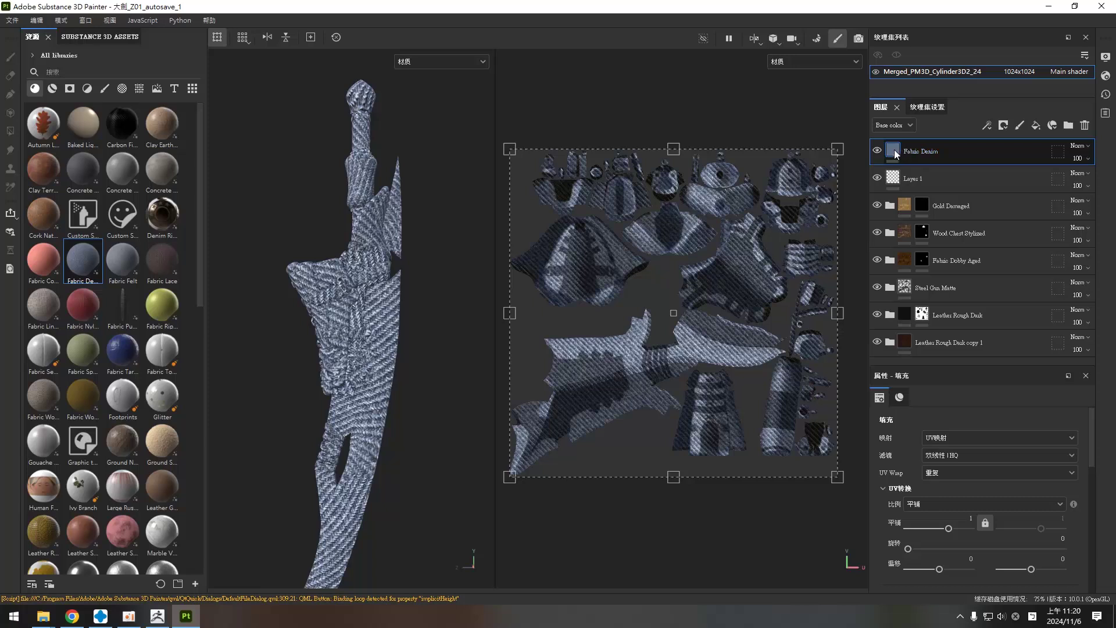
left_click(1004, 126)
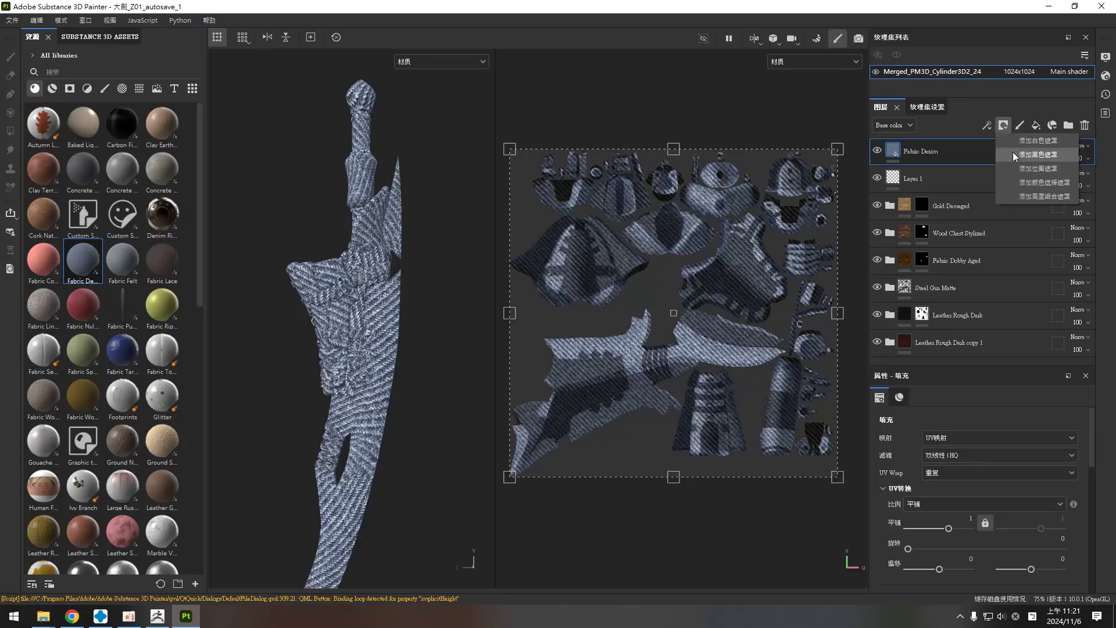
left_click(1014, 151)
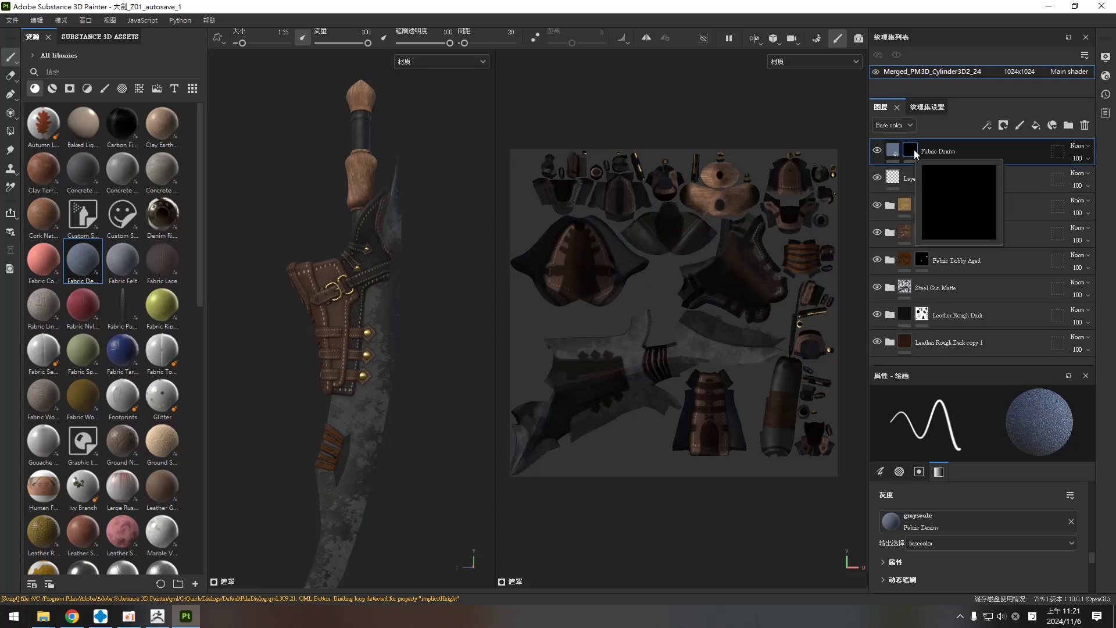
Discard a stray paint layer and target the Fabric Denim layer's mask for painting.
left_click(1020, 125)
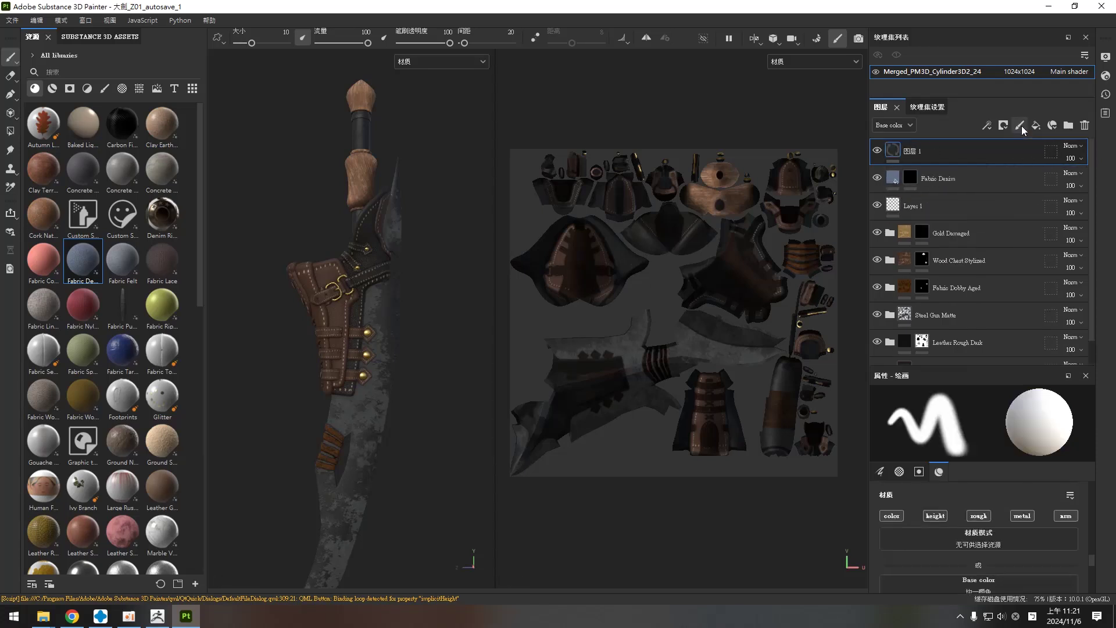
left_click(1082, 126)
left_click(914, 154)
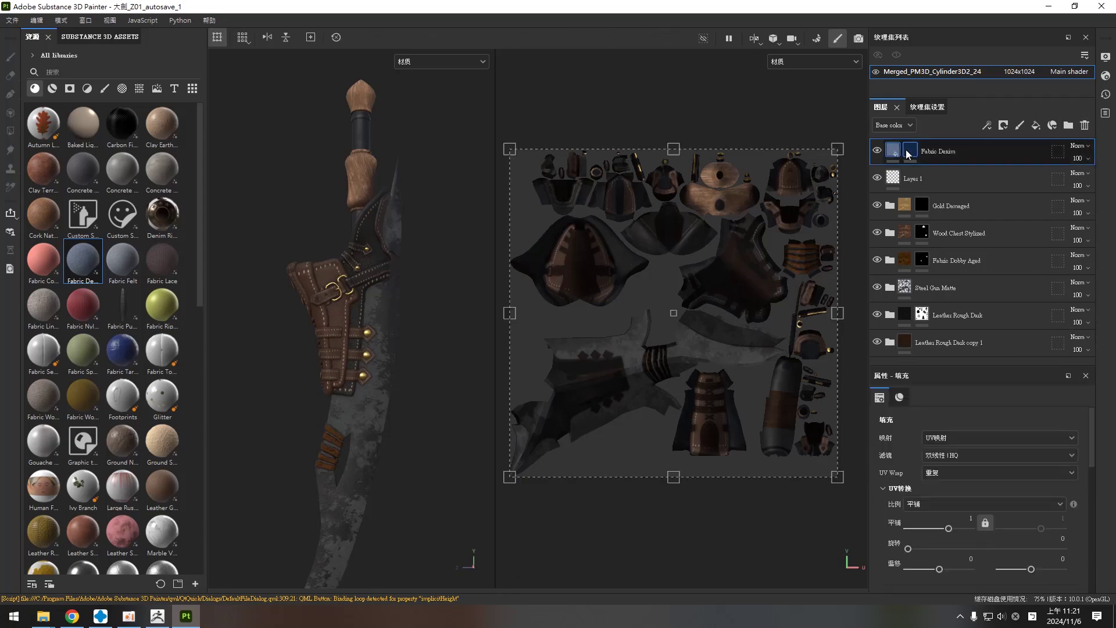
left_click(918, 154)
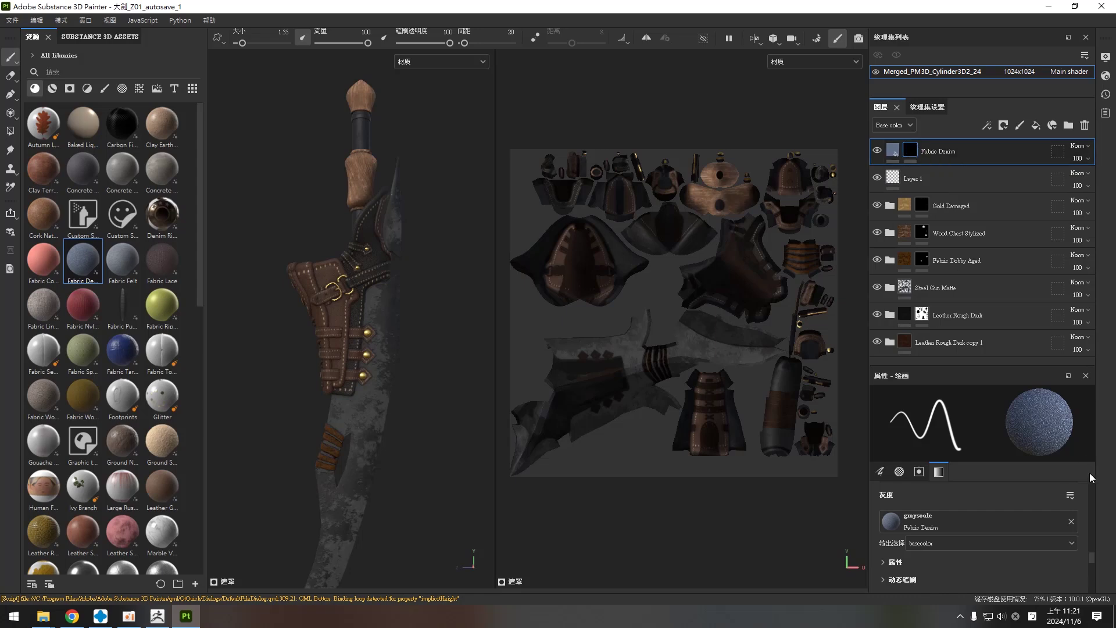
left_click_drag(1091, 558, 1092, 582)
scroll(1091, 582, "up", 3)
scroll(1094, 593, "up", 3)
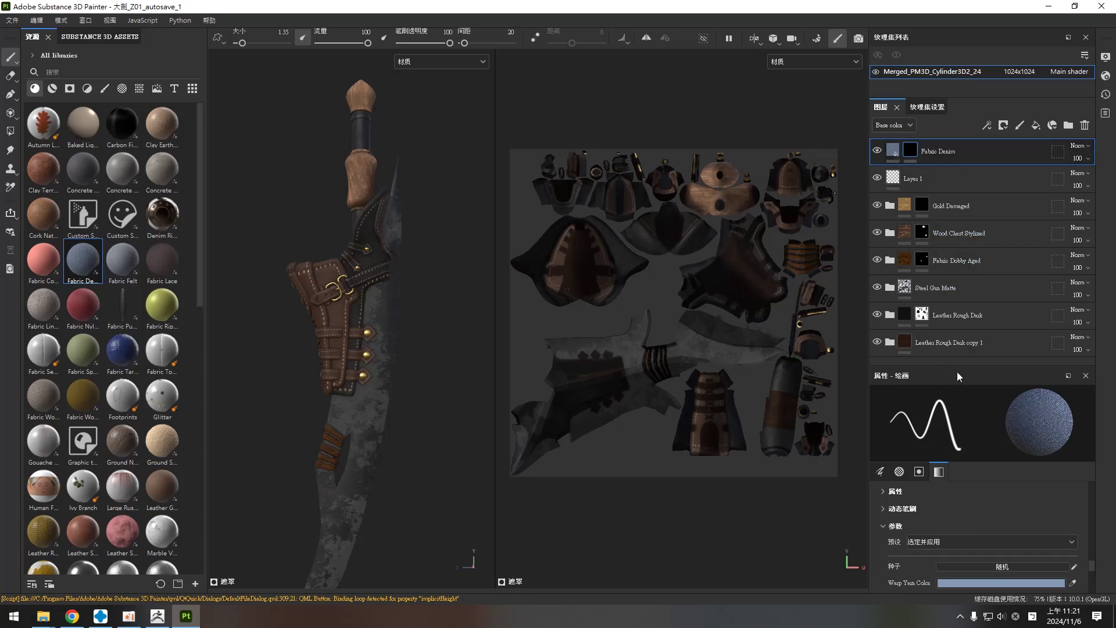
left_click_drag(957, 365, 957, 231)
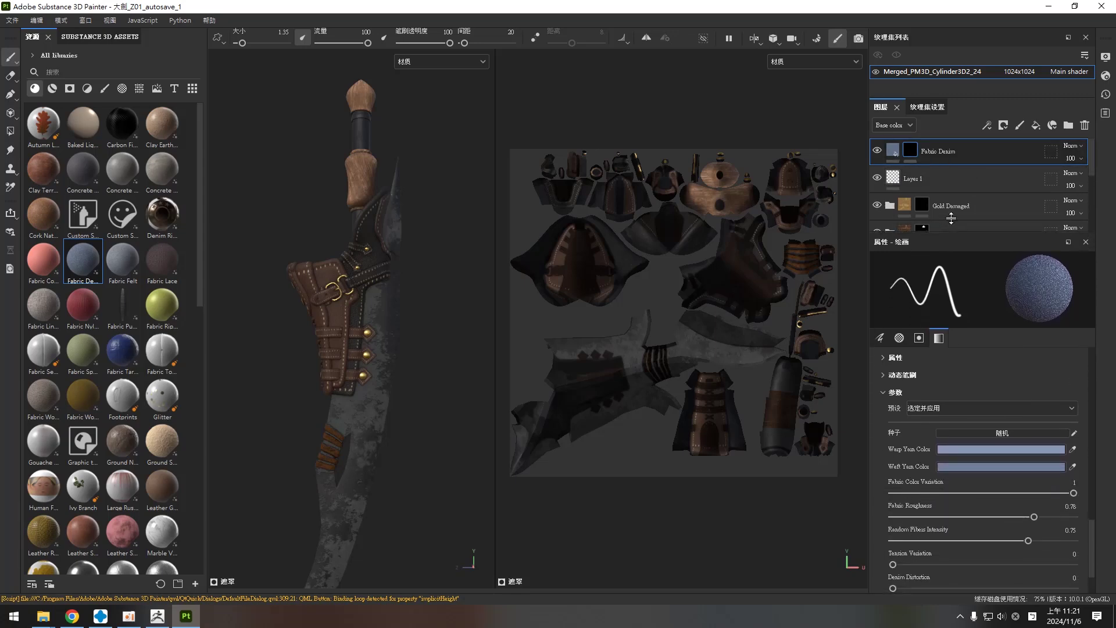
left_click(892, 150)
left_click(910, 150)
Raise the brush size from 1.35 to 8.73 and undo a test denim stroke on the grip.
right_click_drag(385, 248, 376, 216, "ctrl")
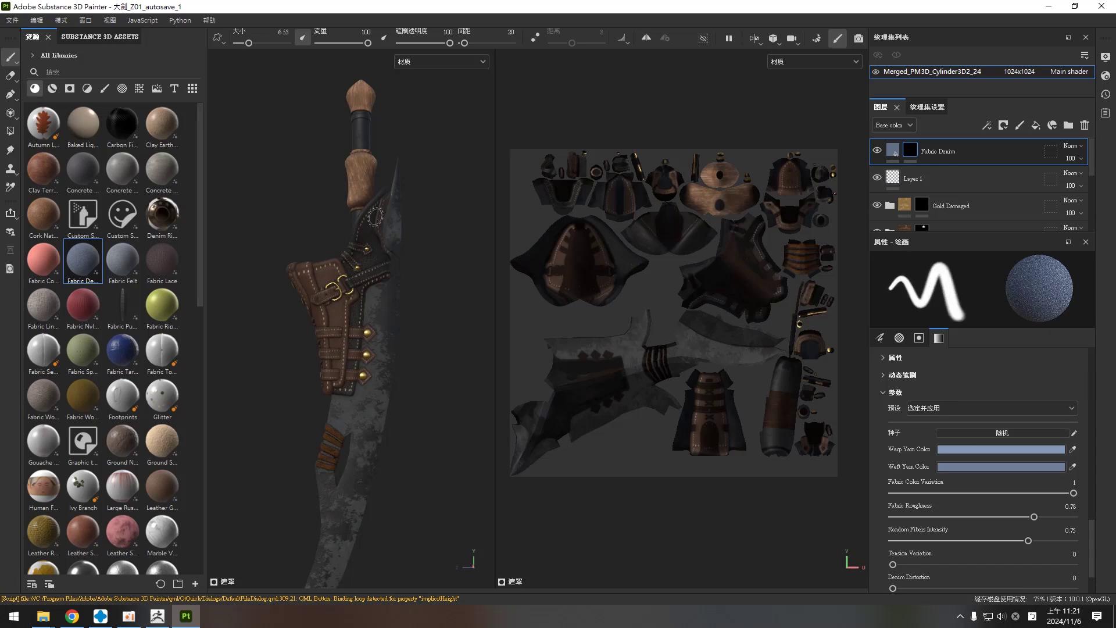
left_click(880, 339)
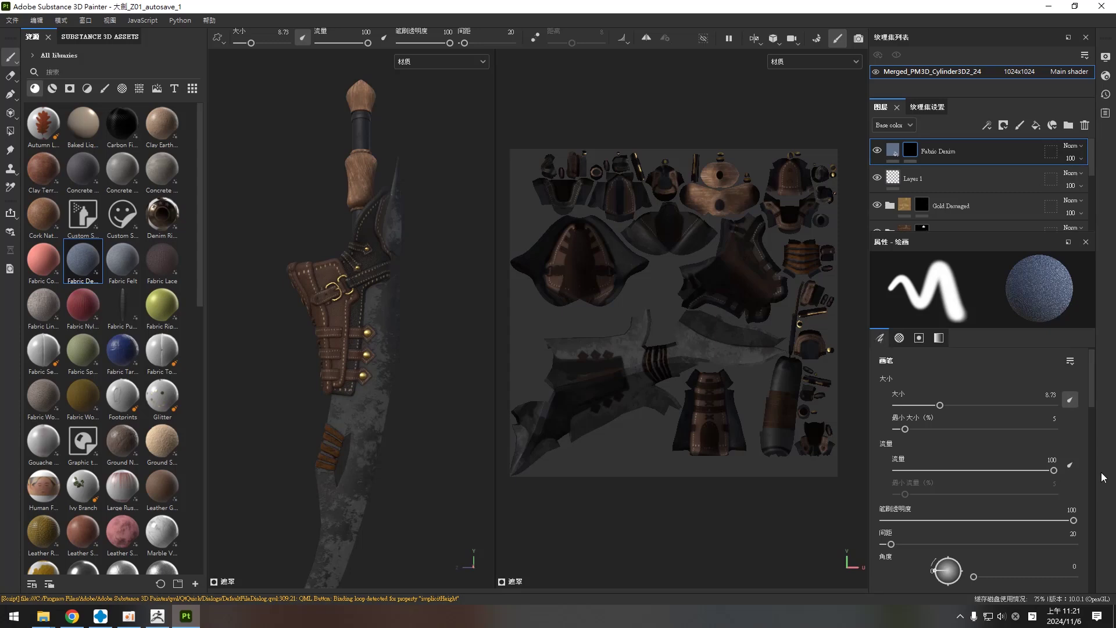
mouse_move(1100, 393)
left_mouse_down()
mouse_move(1095, 562)
mouse_move(1100, 462)
left_mouse_up()
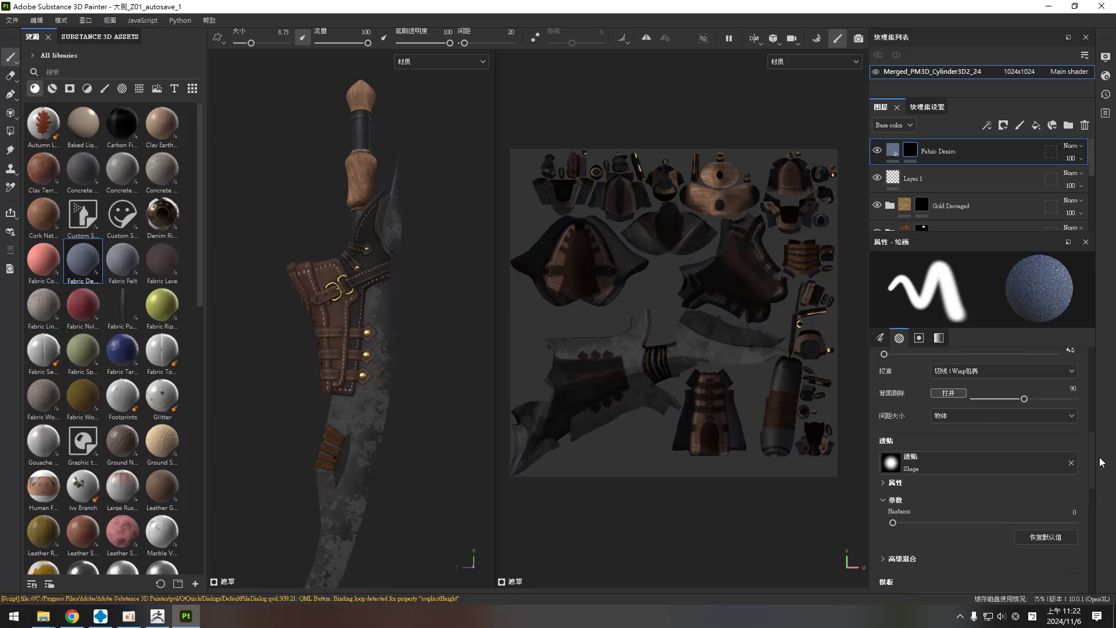
left_click(883, 483)
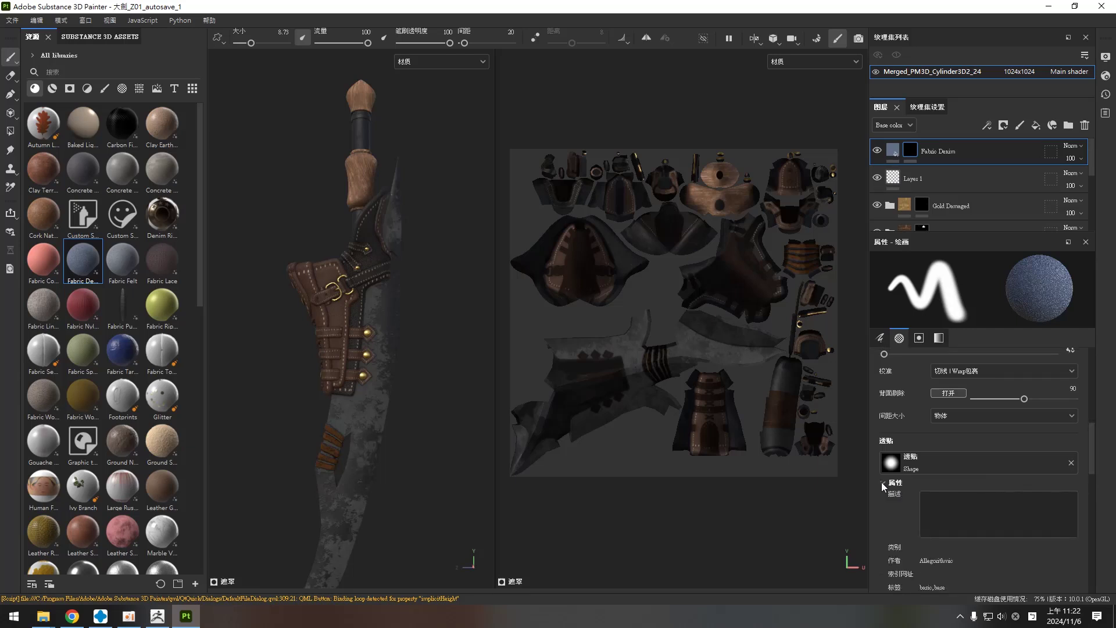
mouse_move(1094, 447)
left_mouse_down()
mouse_move(1100, 364)
mouse_move(1100, 430)
left_mouse_up()
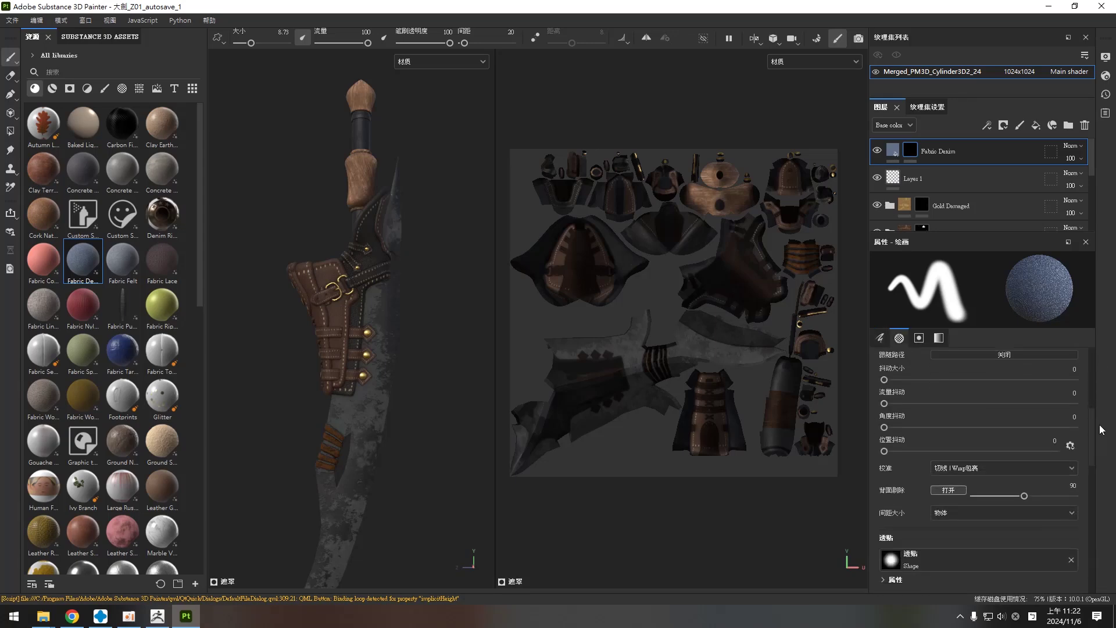
left_click_drag(1100, 430, 1101, 440)
mouse_move(365, 169)
left_mouse_down()
mouse_move(358, 201)
mouse_move(376, 185)
left_mouse_up()
key("ctrl+z")
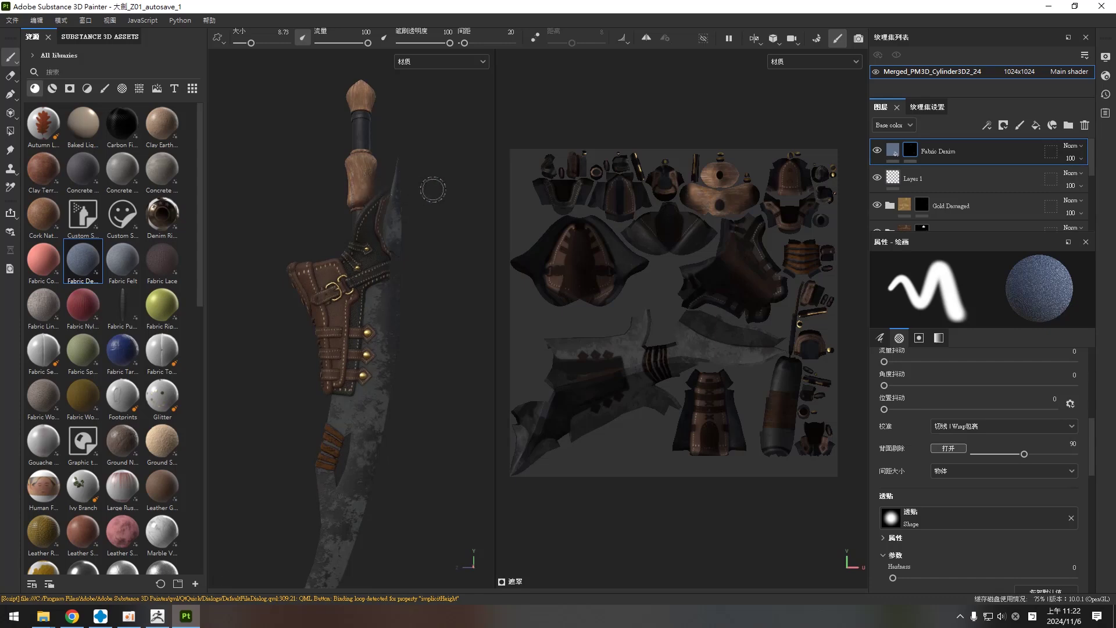
Review the brush's stencil, grayscale, material and alpha settings, ending on brush size.
middle_click_drag(449, 177, 439, 255)
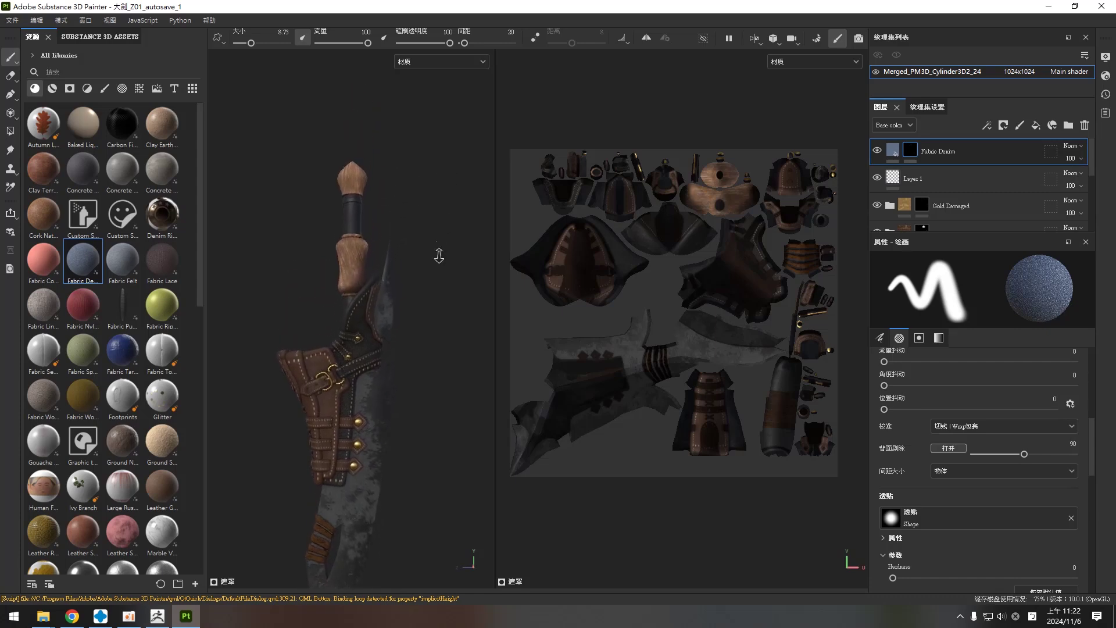
scroll(437, 317, "up", 2)
scroll(431, 209, "up", 2)
scroll(436, 197, "up", 1)
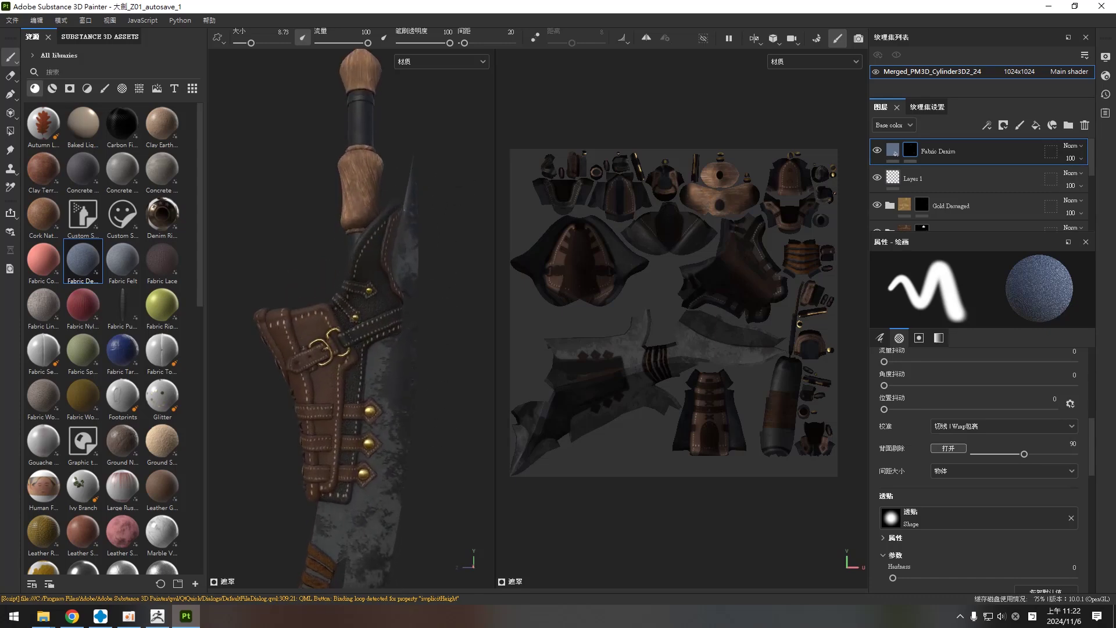
left_click(919, 338)
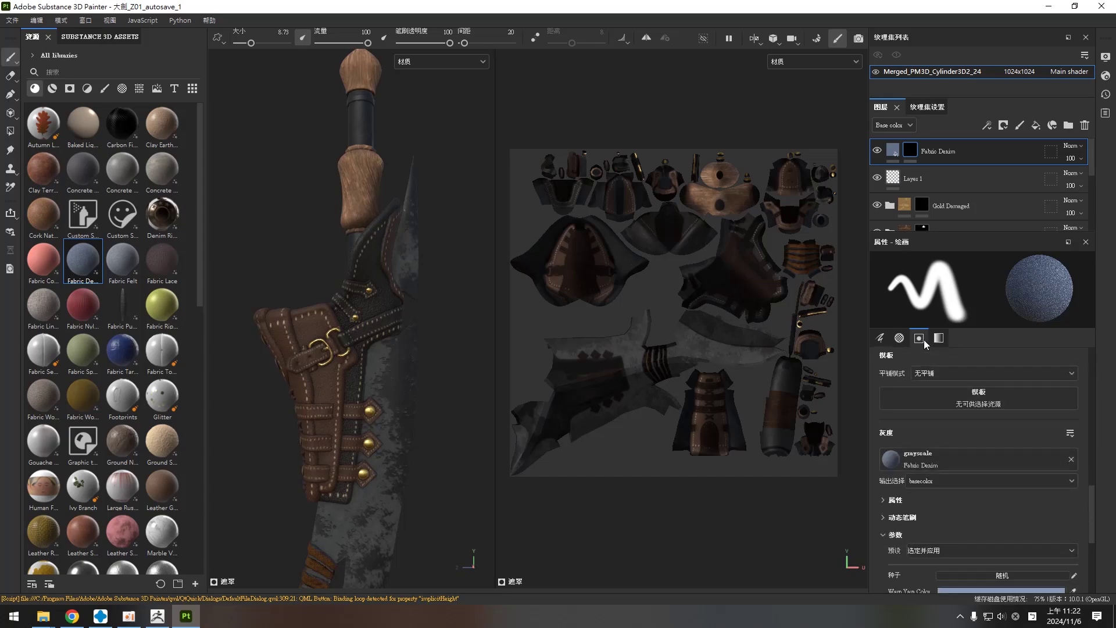
left_click(939, 338)
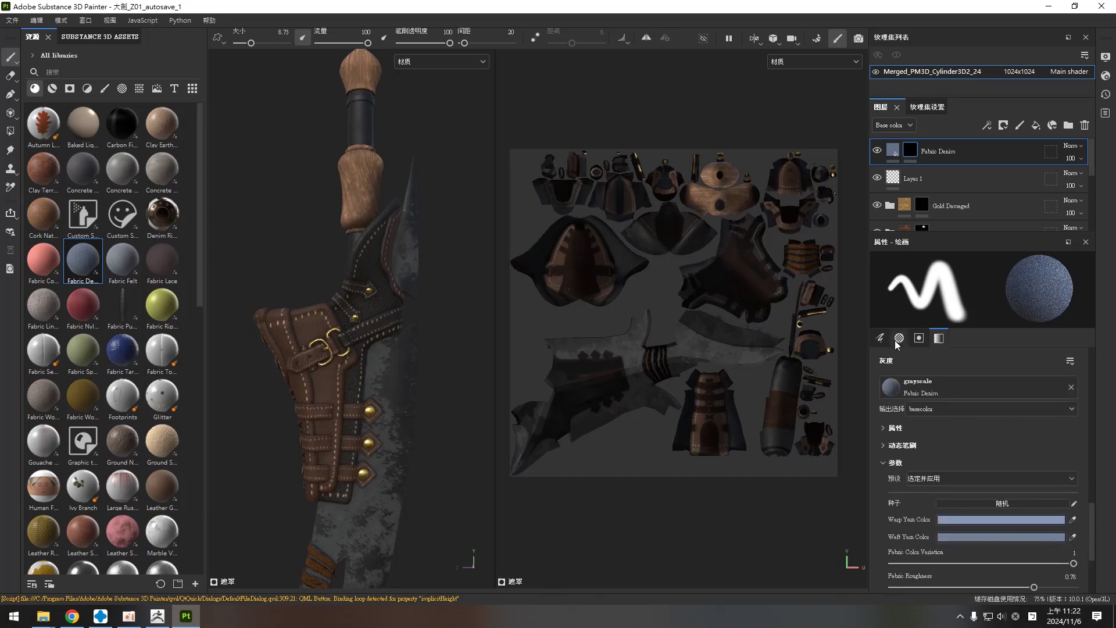
left_click(898, 338)
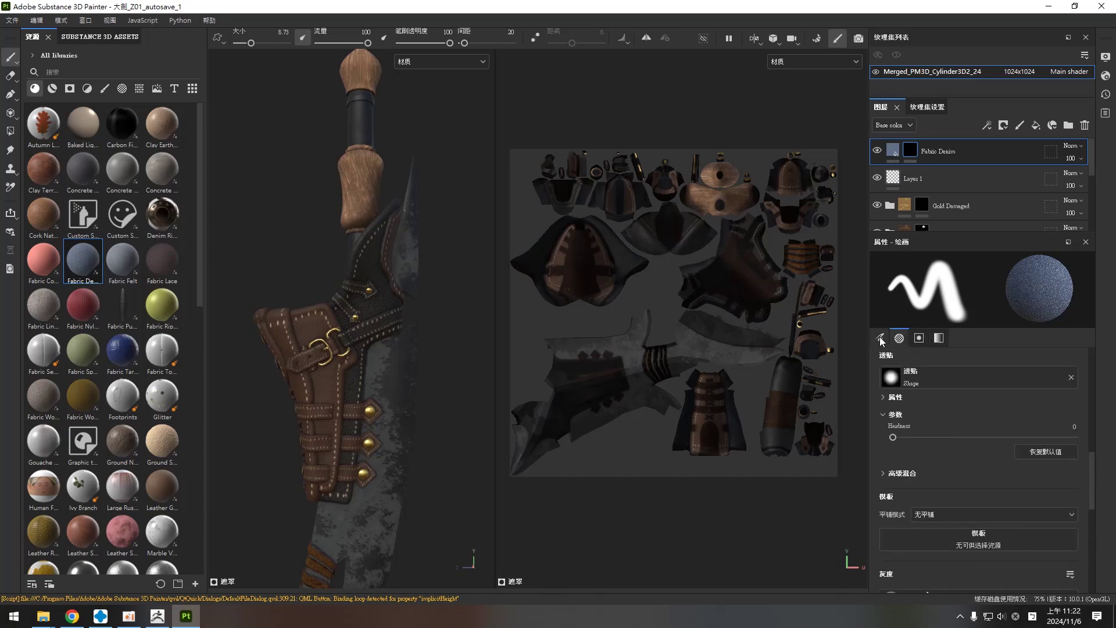
left_click(880, 339)
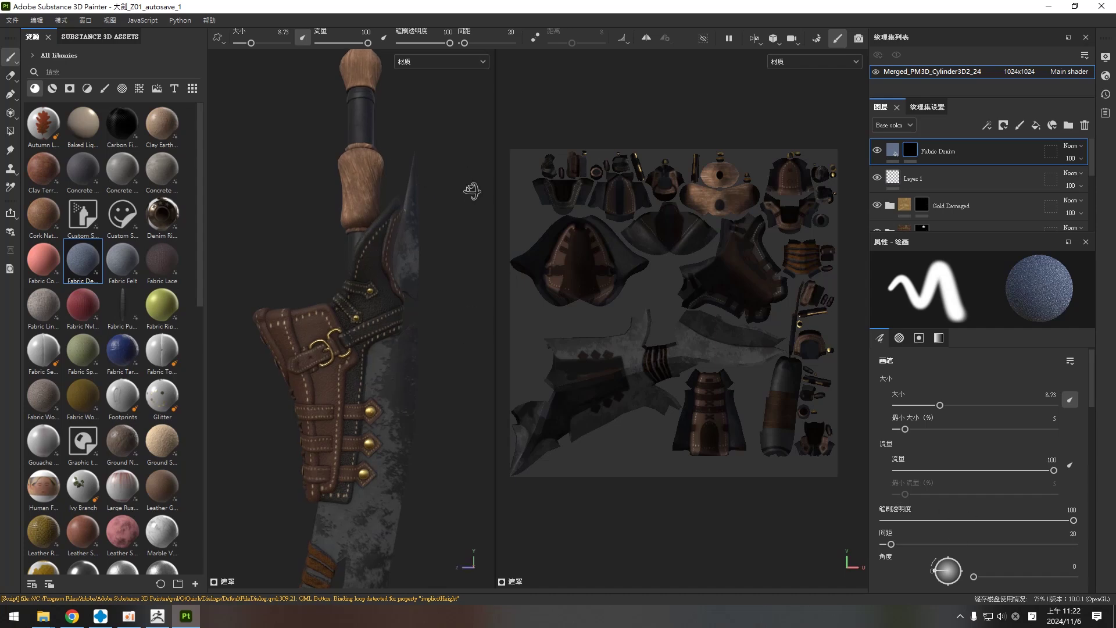
Paint the denim weave across the wooden grip, orbiting around to reach every side.
scroll(406, 194, "up", 1)
mouse_move(371, 166)
left_mouse_down()
mouse_move(346, 177)
mouse_move(339, 157)
mouse_move(348, 192)
mouse_move(340, 212)
mouse_move(375, 203)
mouse_move(364, 223)
mouse_move(339, 204)
left_mouse_up()
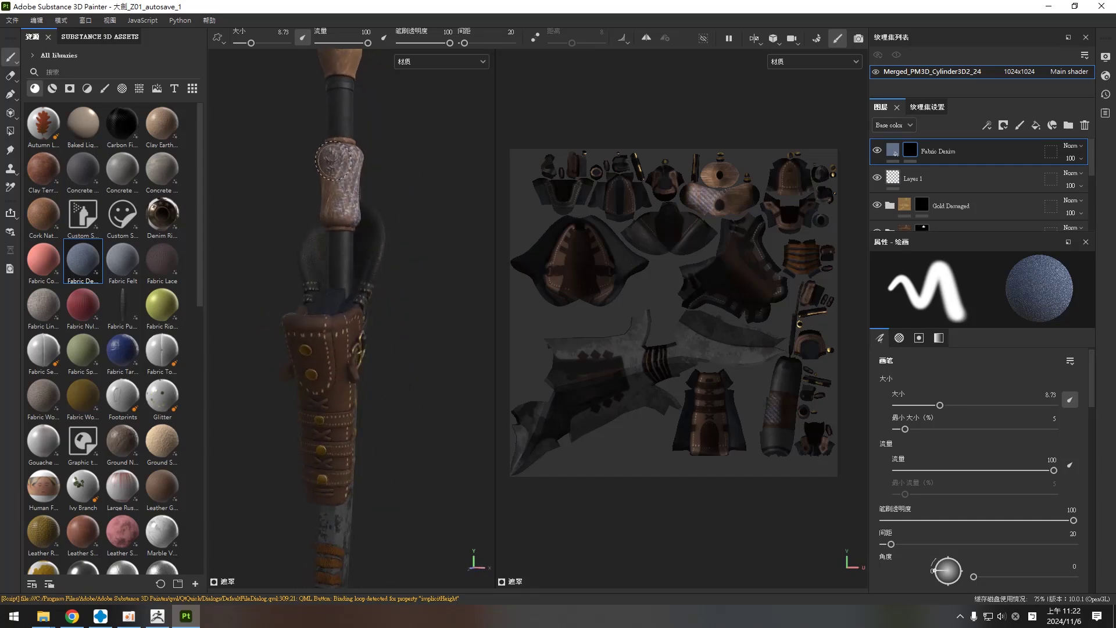
mouse_move(419, 200)
left_mouse_down("alt")
mouse_move(436, 267)
mouse_move(440, 215)
mouse_move(443, 316)
left_mouse_up("alt")
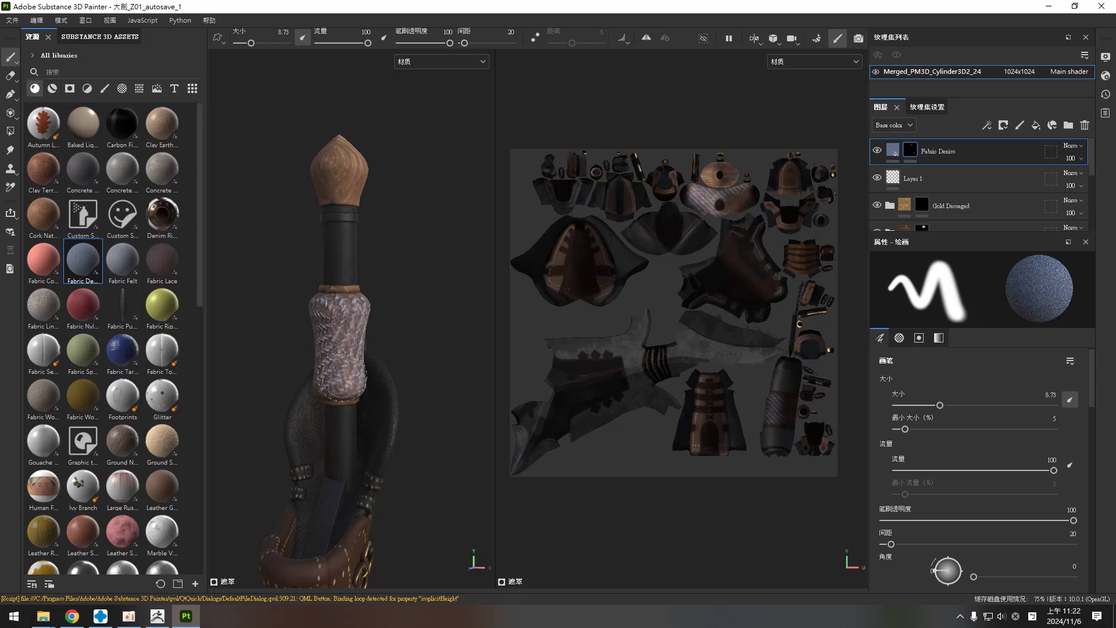
mouse_move(418, 317)
left_mouse_down("alt")
mouse_move(428, 302)
mouse_move(339, 321)
left_mouse_up("alt")
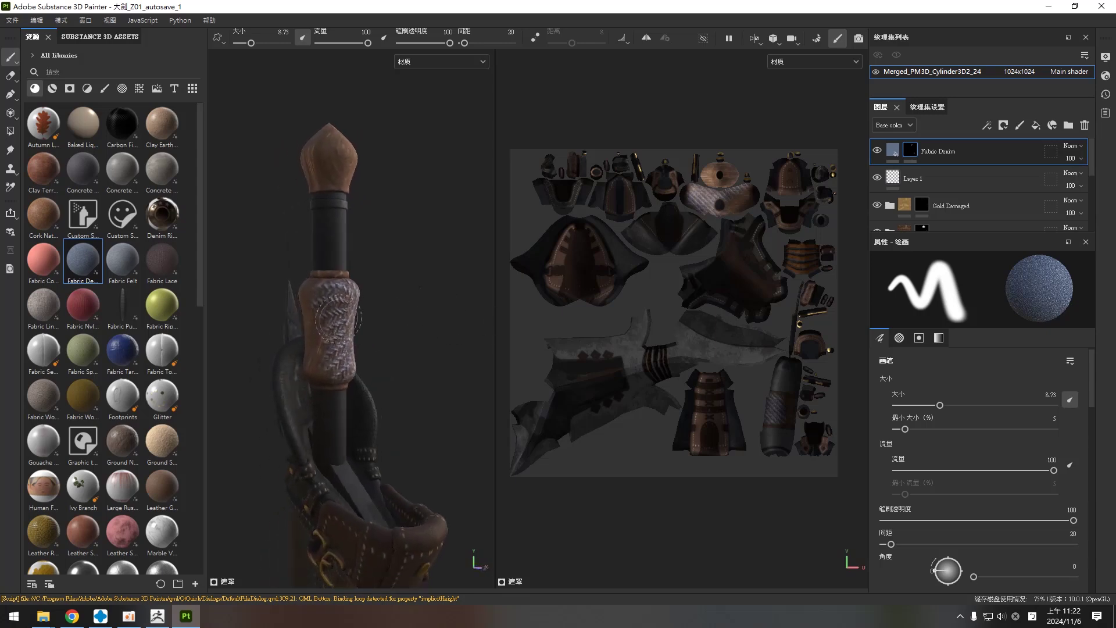
mouse_move(341, 357)
left_mouse_down("alt")
mouse_move(416, 337)
mouse_move(392, 337)
left_mouse_up("alt")
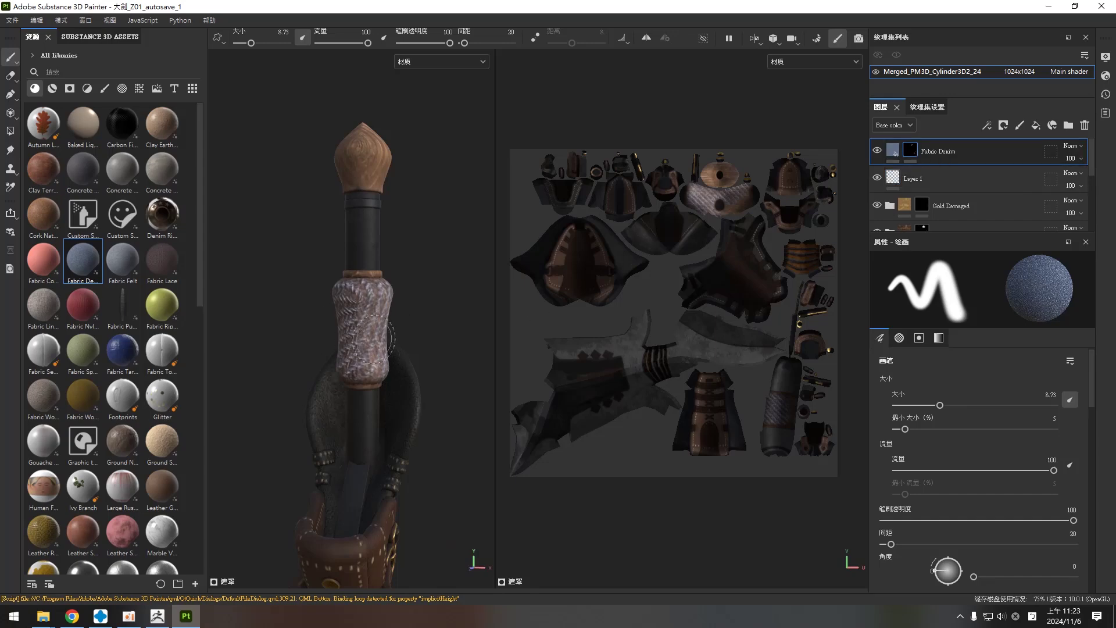
left_click_drag(425, 317, 346, 317, "alt")
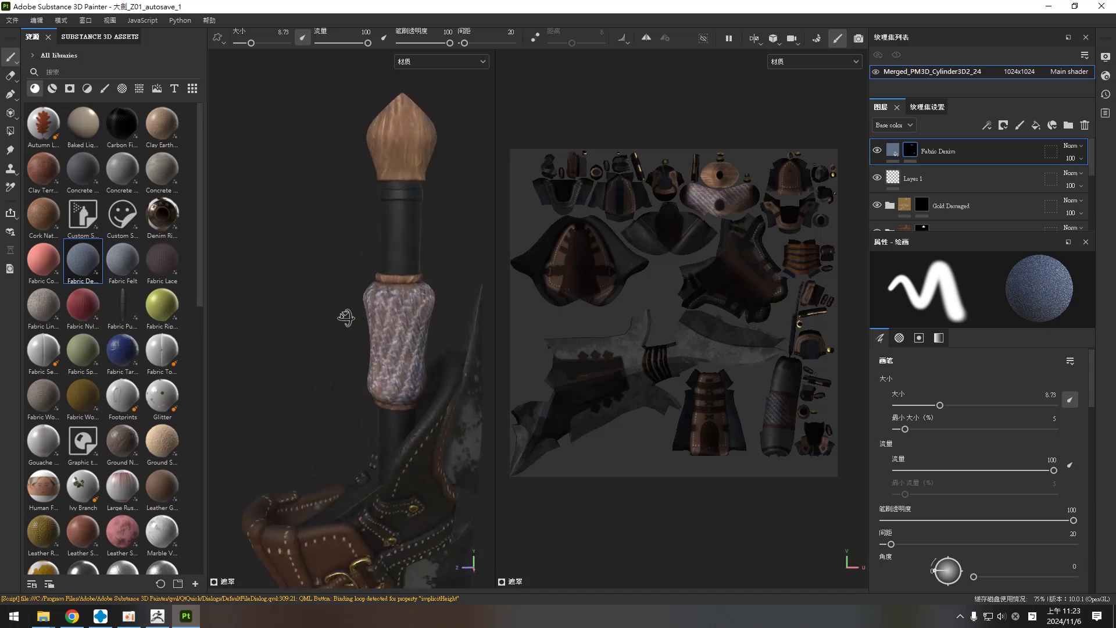
left_click_drag(307, 303, 473, 325, "alt")
left_click_drag(290, 316, 424, 317, "alt")
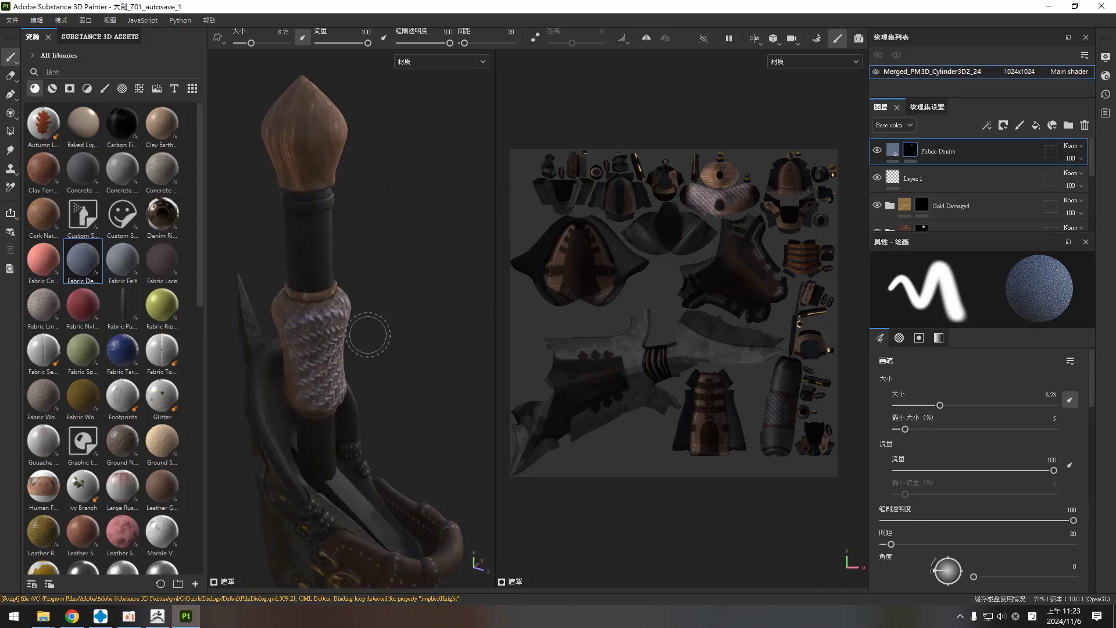
mouse_move(491, 403)
left_mouse_down("alt")
mouse_move(397, 342)
mouse_move(429, 294)
left_mouse_up("alt")
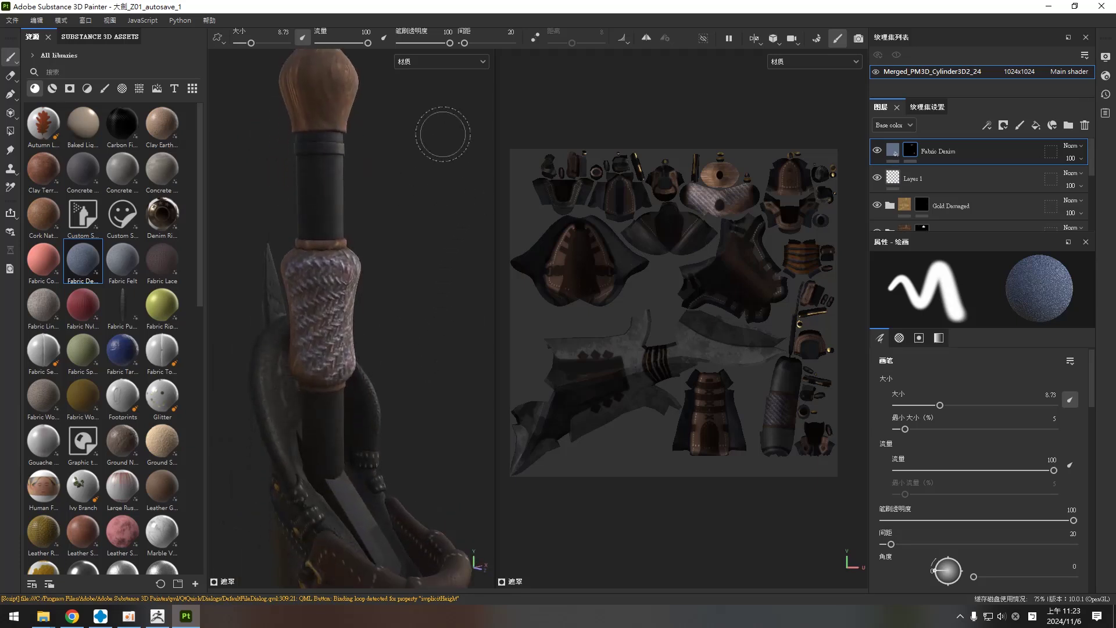
Turn on mirrored painting and paint denim onto the top of the grip.
left_click(646, 39)
mouse_move(390, 288)
left_mouse_down("alt")
mouse_move(424, 277)
mouse_move(391, 278)
left_mouse_up("alt")
mouse_move(412, 282)
middle_mouse_down("alt")
mouse_move(449, 283)
mouse_move(445, 329)
middle_mouse_up("alt")
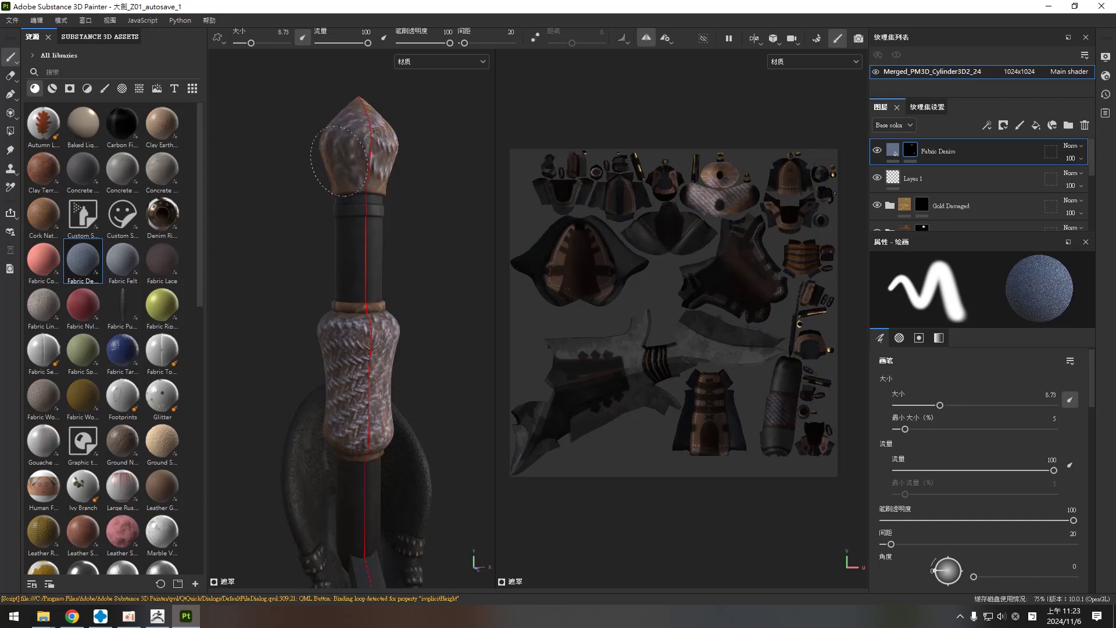
mouse_move(436, 187)
left_mouse_down("alt")
mouse_move(456, 199)
mouse_move(372, 151)
left_mouse_up("alt")
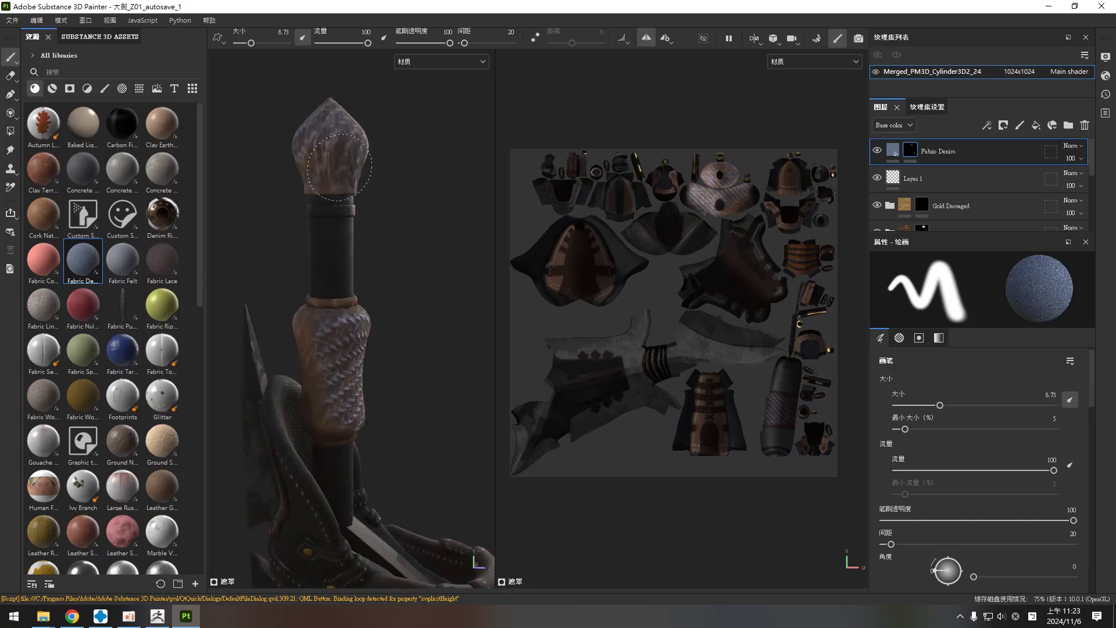
mouse_move(343, 305)
left_mouse_down()
mouse_move(300, 330)
mouse_move(324, 379)
left_mouse_up()
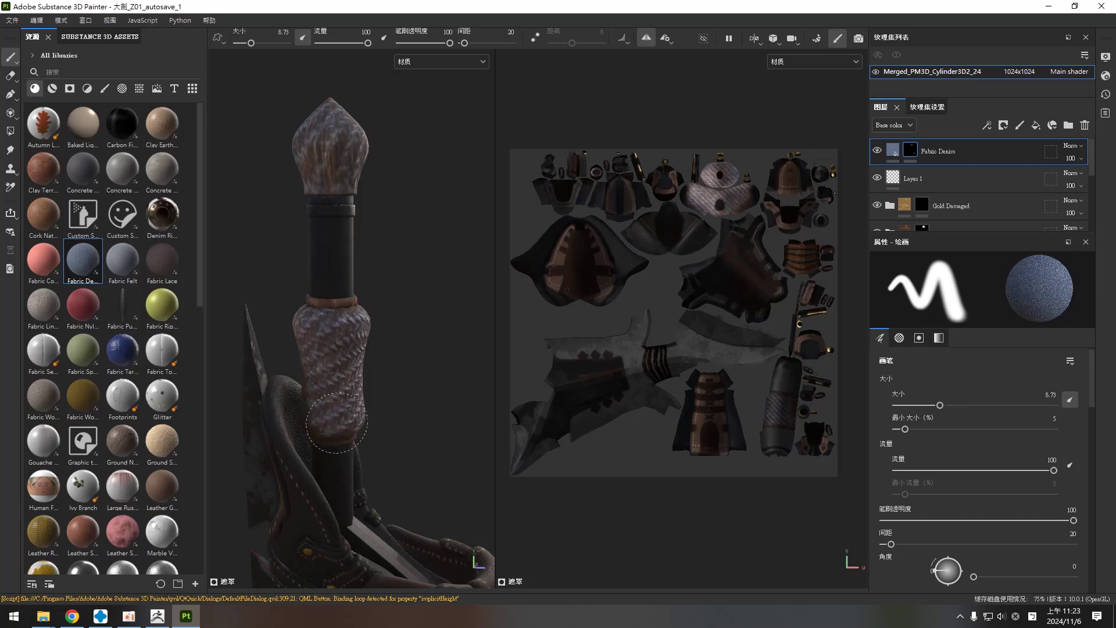
mouse_move(349, 419)
left_mouse_down("alt")
mouse_move(368, 403)
mouse_move(359, 380)
left_mouse_up("alt")
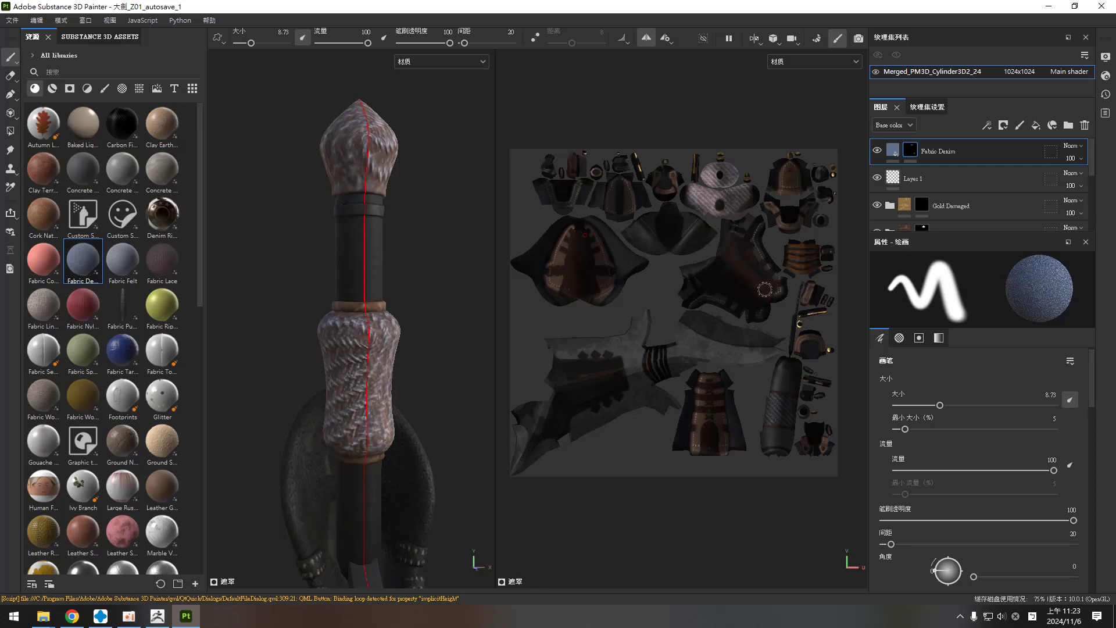
Check the Fabric Denim fill settings and scroll down to its yarn colour parameters.
left_click(893, 150)
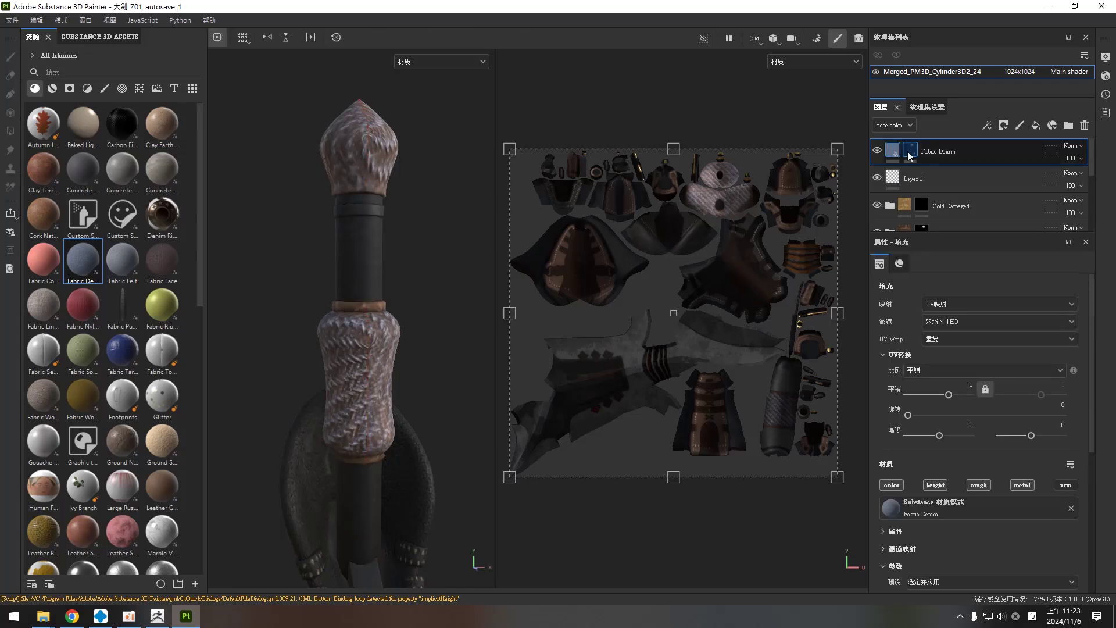
left_click(910, 151)
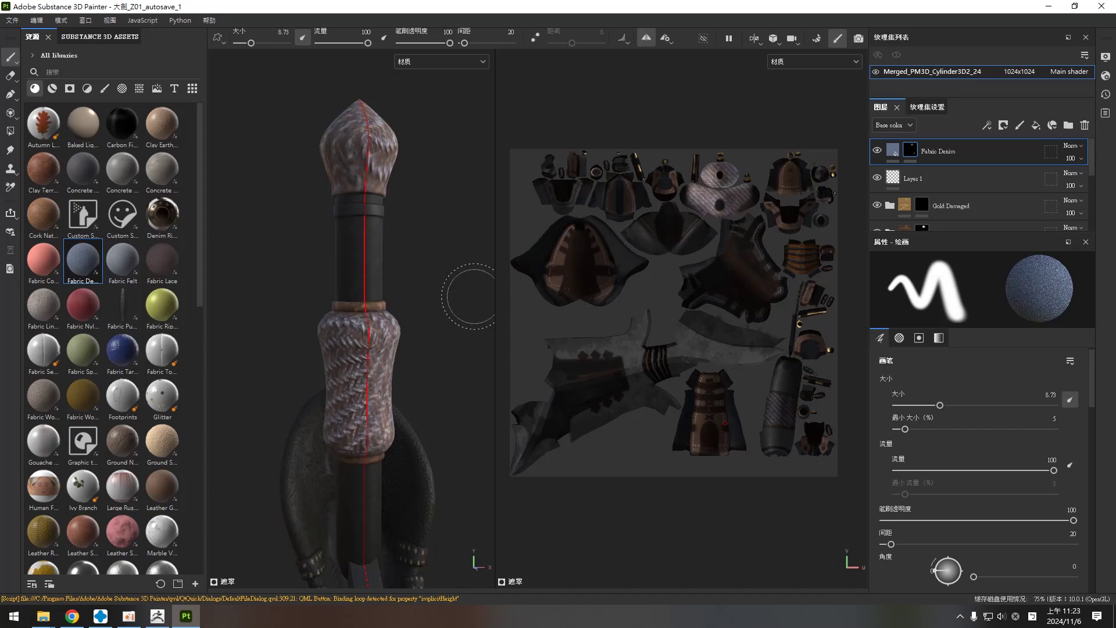
mouse_move(1090, 378)
left_mouse_down()
mouse_move(1094, 546)
mouse_move(1096, 536)
left_mouse_up()
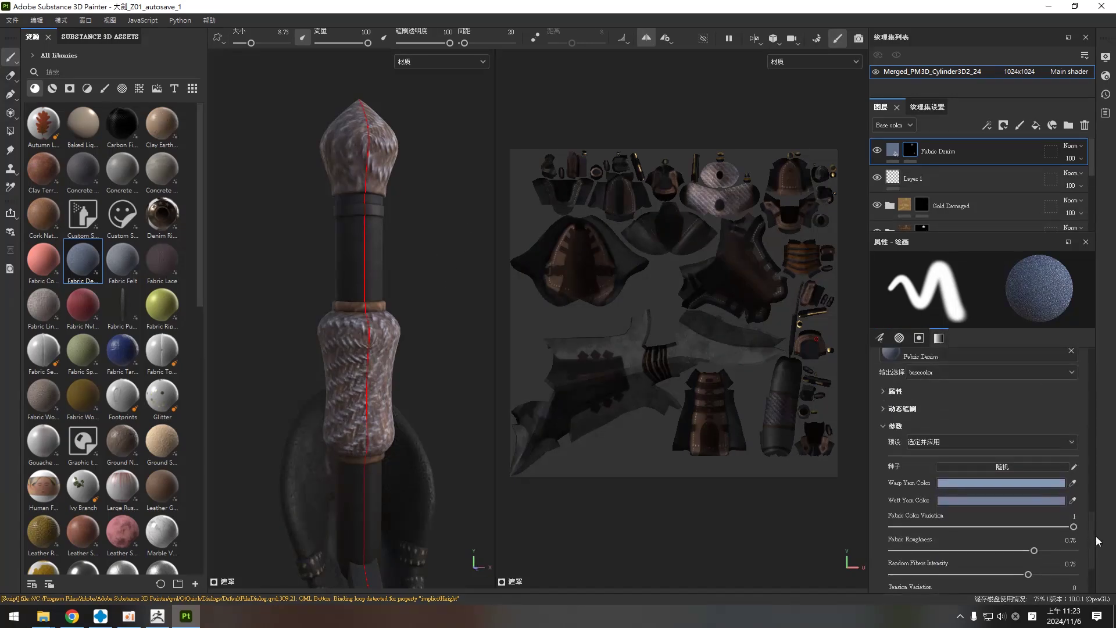
Set the Fabric Denim warp yarn colour to dark red 921F09.
left_click(984, 484)
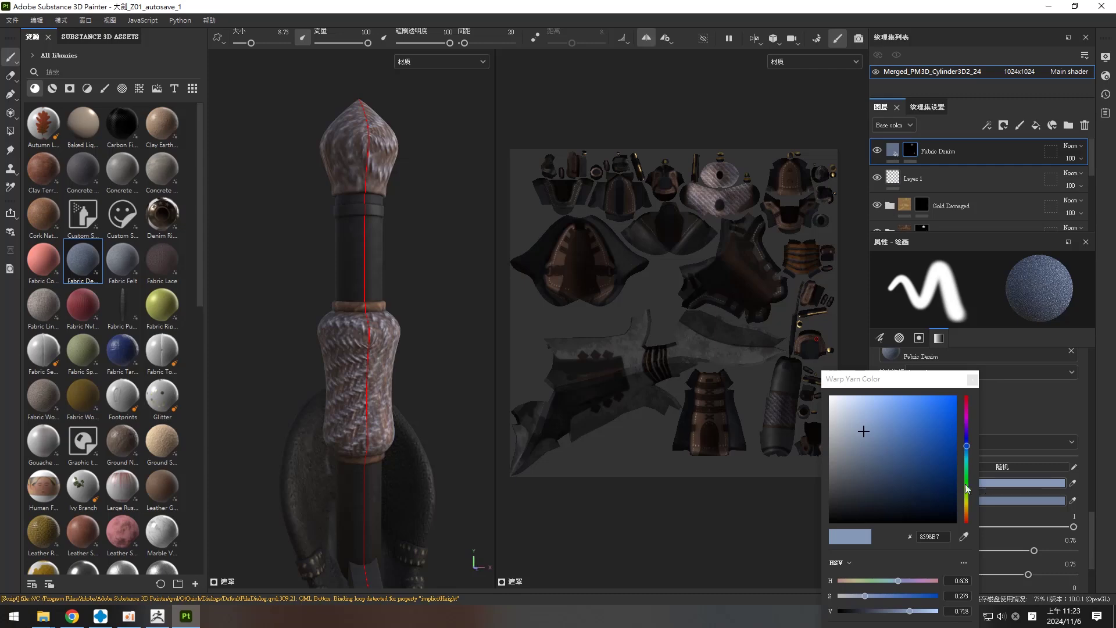
left_click(966, 516)
mouse_move(956, 476)
left_mouse_down()
mouse_move(947, 498)
mouse_move(949, 450)
left_mouse_up()
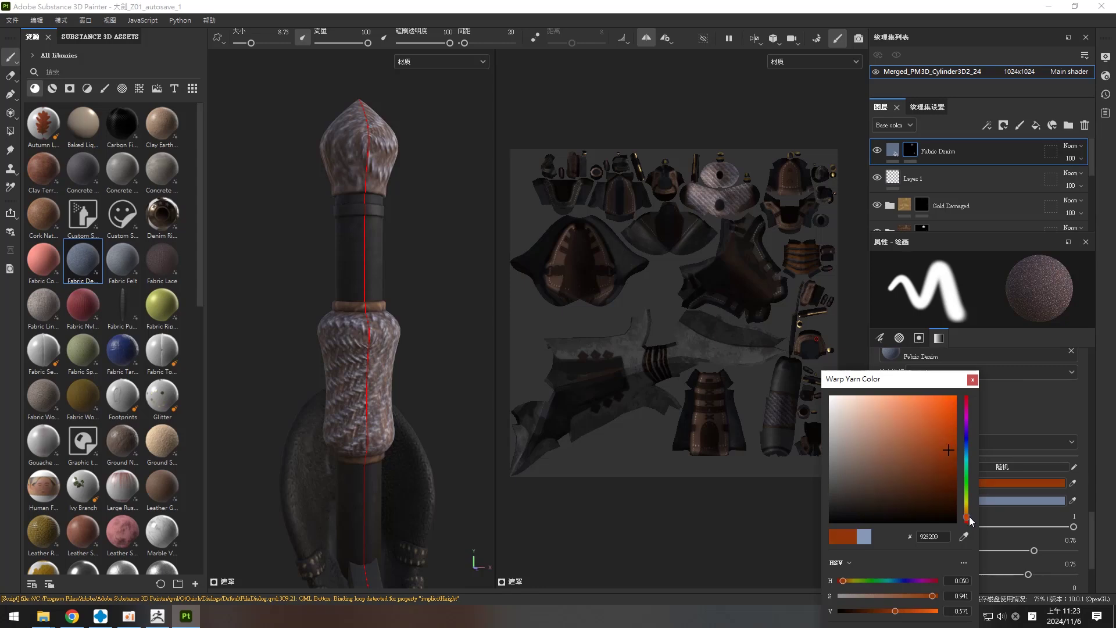
left_click_drag(969, 517, 968, 520)
left_click_drag(923, 381, 795, 267)
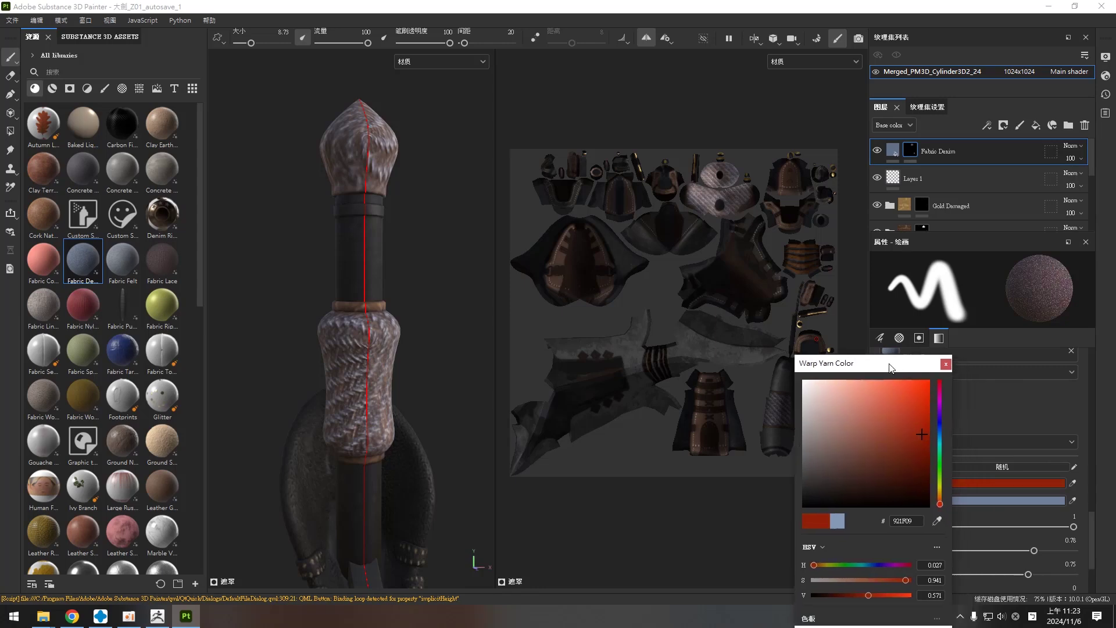
Set the weft yarn colour to bright orange D54109 and close the colour picker.
left_click(995, 504)
left_click(839, 405)
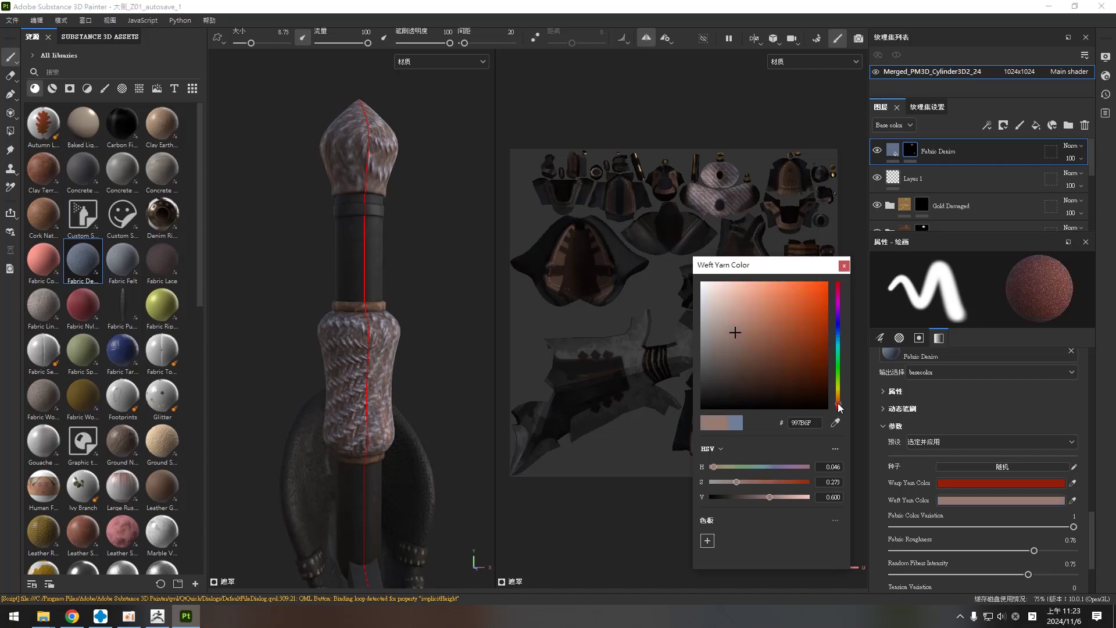
left_click_drag(815, 372, 818, 375)
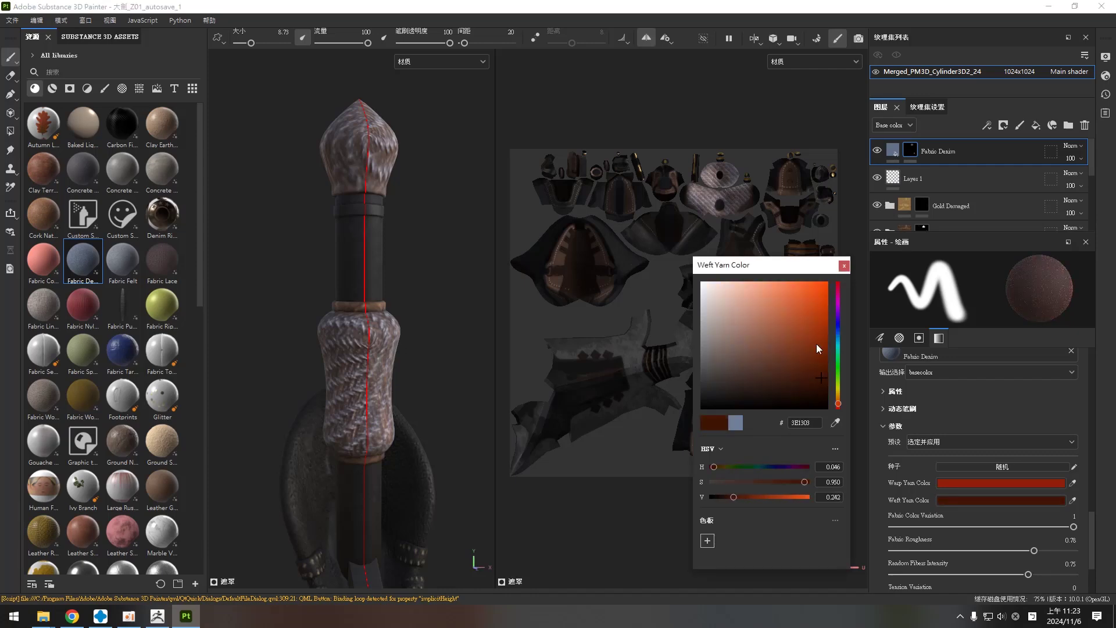
left_click(821, 302)
left_click(879, 359)
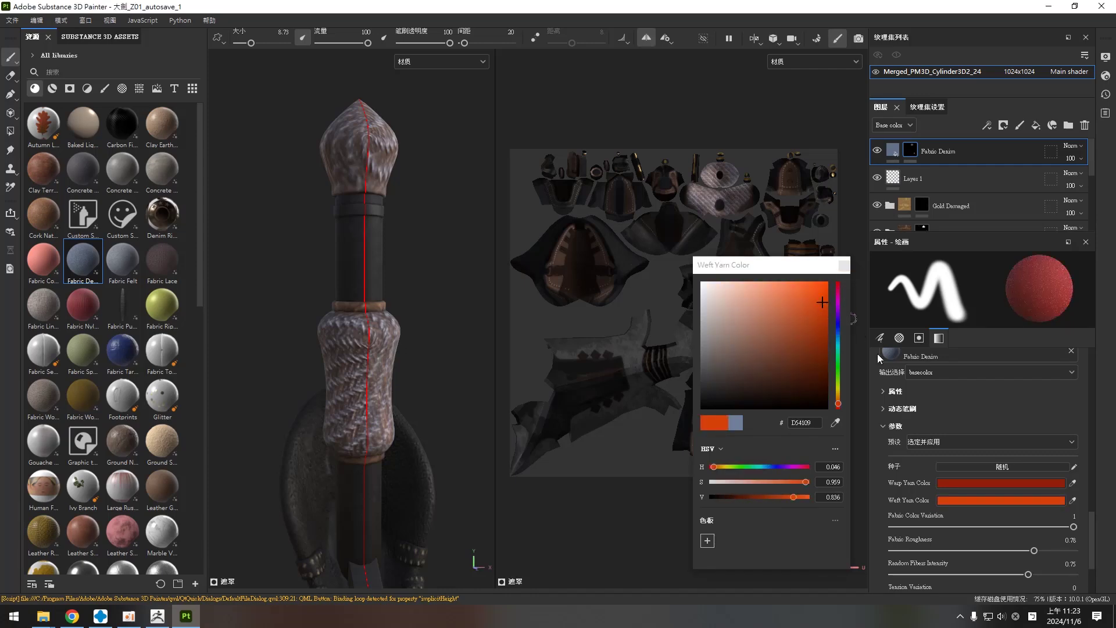
left_click(953, 360)
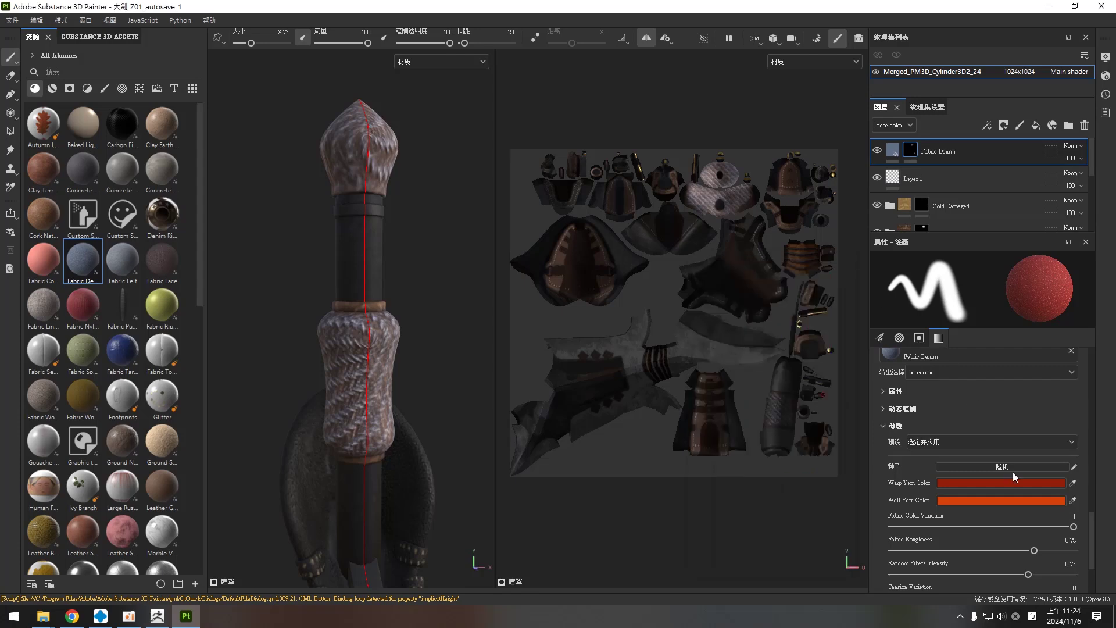
scroll(1092, 548, "down", 2)
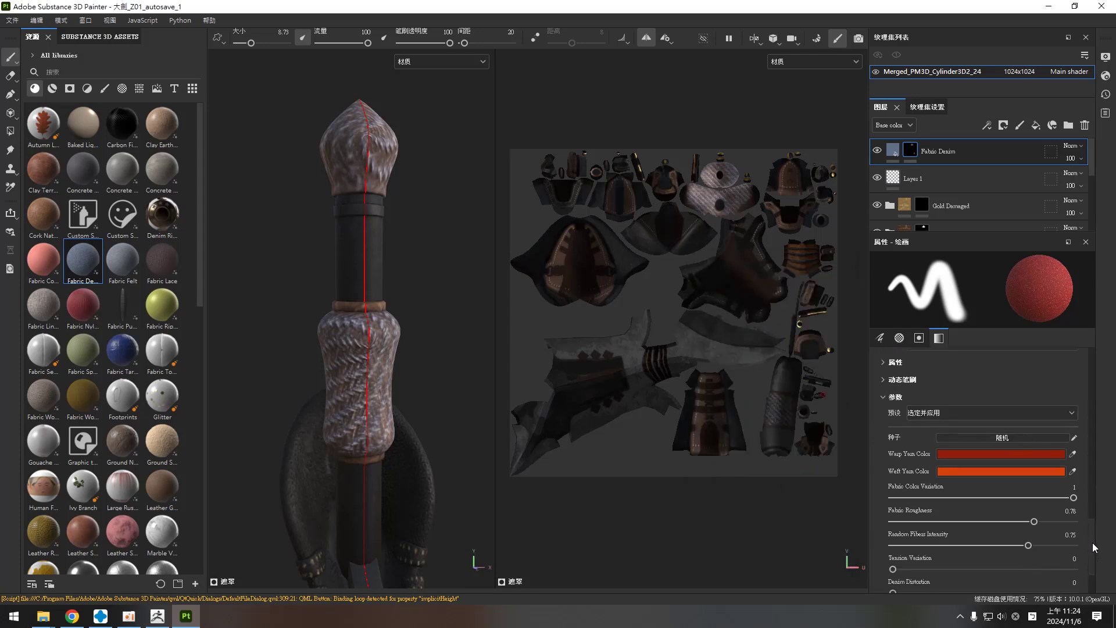
left_click_drag(1092, 548, 1092, 566)
scroll(1081, 540, "up", 3)
scroll(1074, 519, "up", 5)
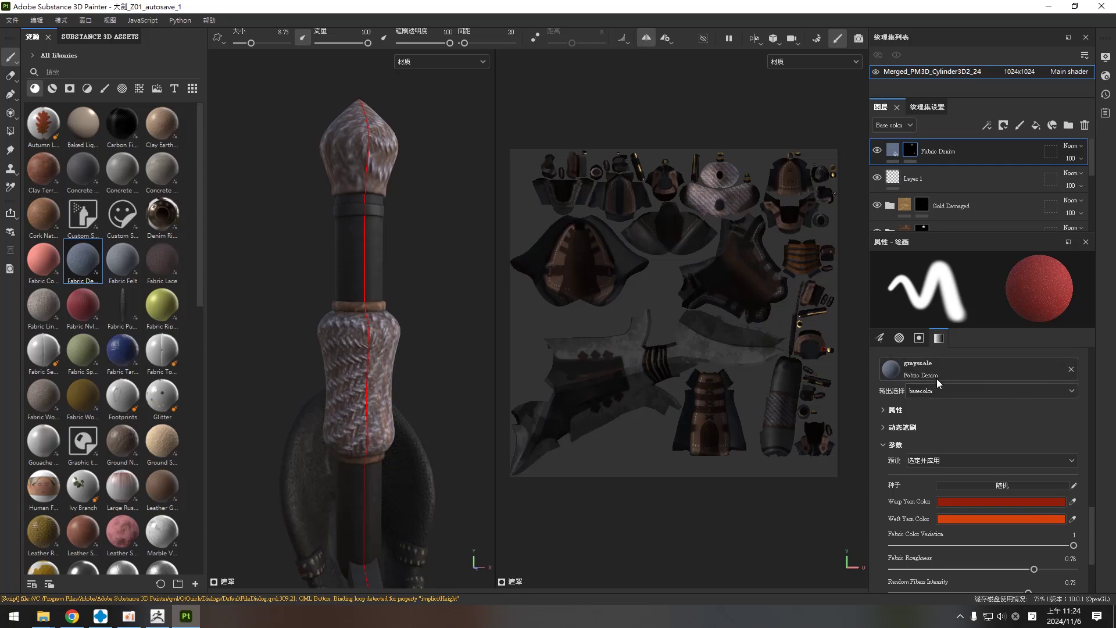
left_click(1072, 391)
mouse_move(446, 247)
left_mouse_down("alt")
mouse_move(473, 299)
mouse_move(429, 365)
mouse_move(409, 304)
mouse_move(357, 267)
mouse_move(445, 321)
left_mouse_up("alt")
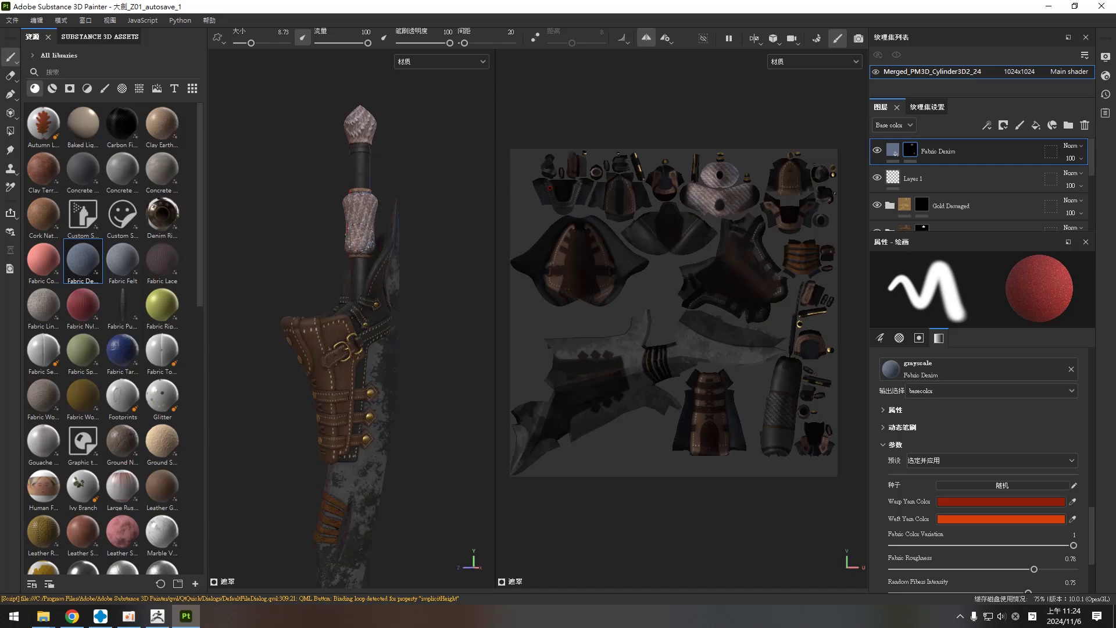
middle_click_drag(459, 178, 458, 207, "alt")
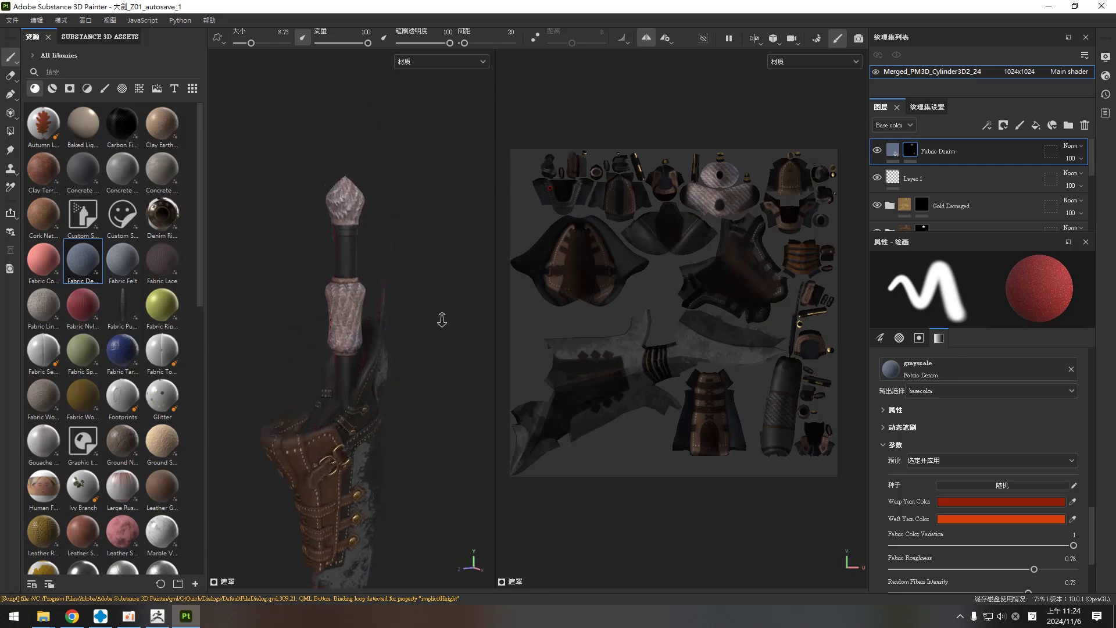
scroll(458, 178, "up", 3)
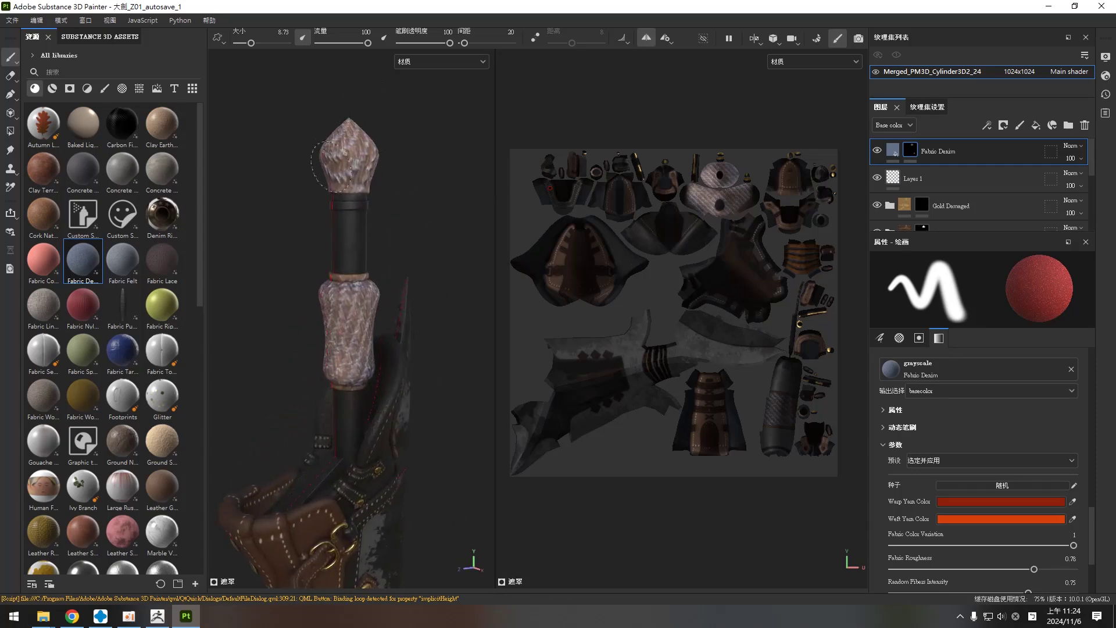
mouse_move(373, 157)
left_mouse_down("alt")
mouse_move(378, 169)
mouse_move(322, 158)
left_mouse_up("alt")
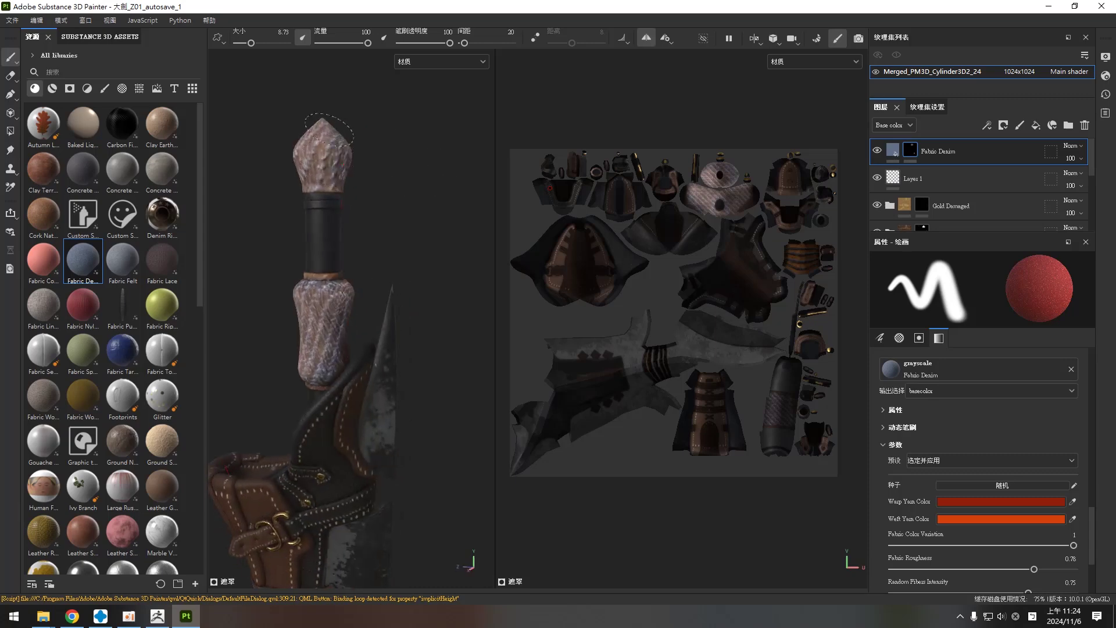
mouse_move(386, 161)
left_mouse_down("alt")
mouse_move(426, 169)
mouse_move(387, 143)
left_mouse_up("alt")
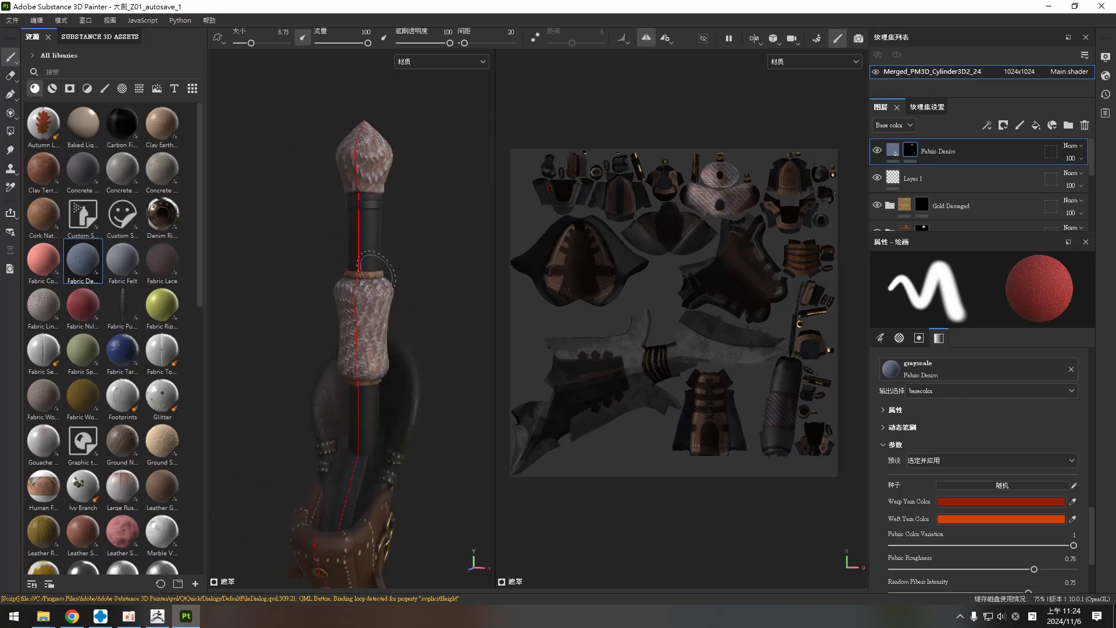
mouse_move(356, 331)
left_mouse_down("alt")
mouse_move(463, 289)
mouse_move(439, 289)
left_mouse_up("alt")
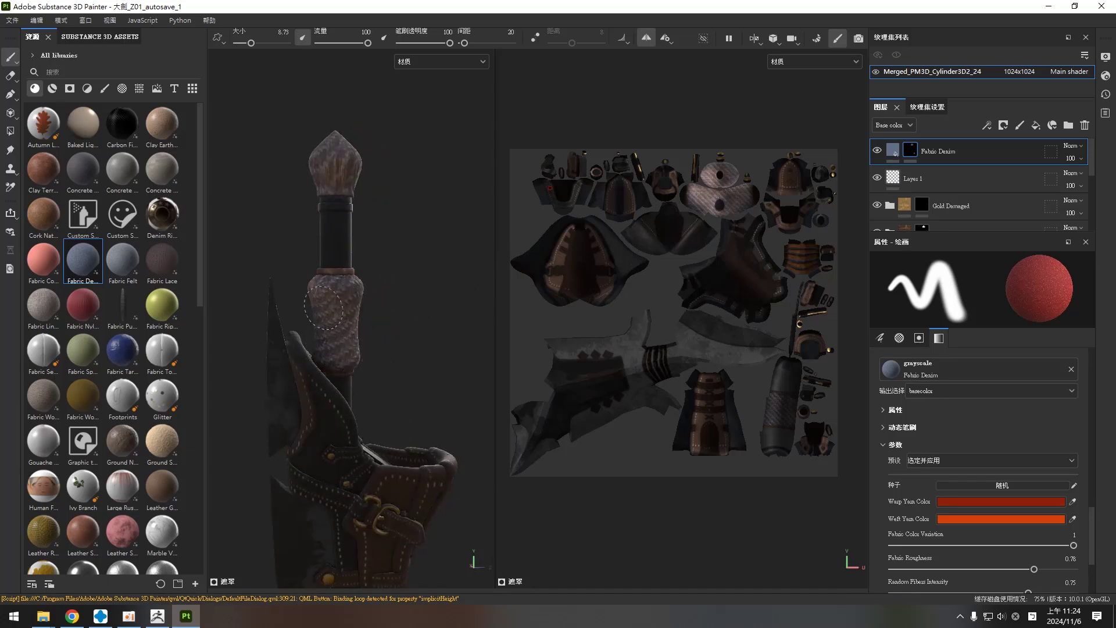
left_click_drag(386, 304, 419, 312, "alt")
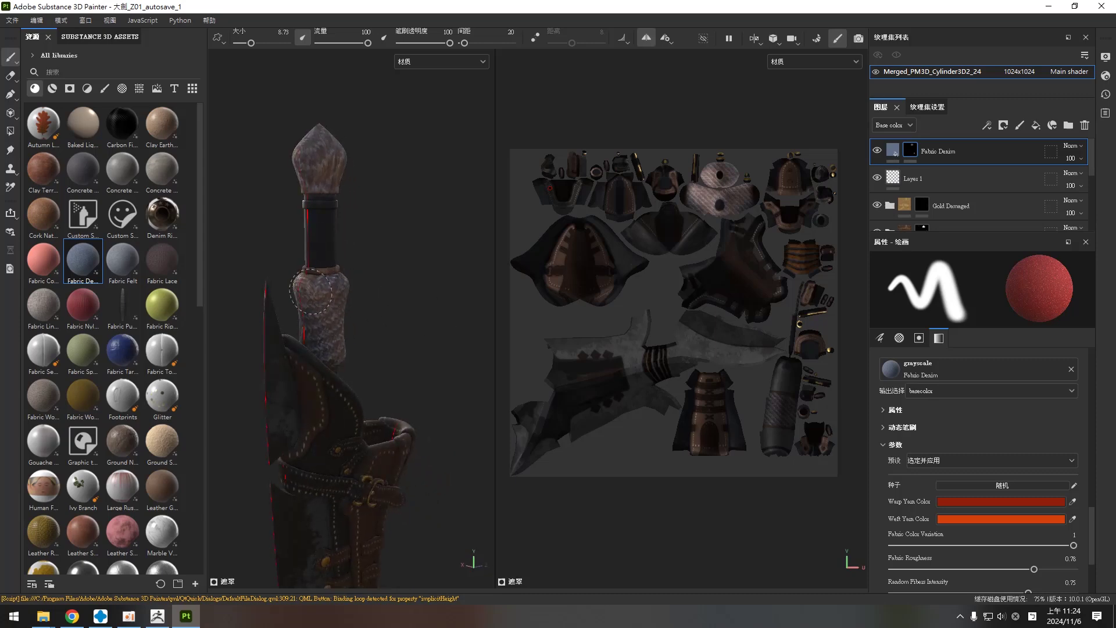
left_click_drag(394, 295, 344, 282, "alt")
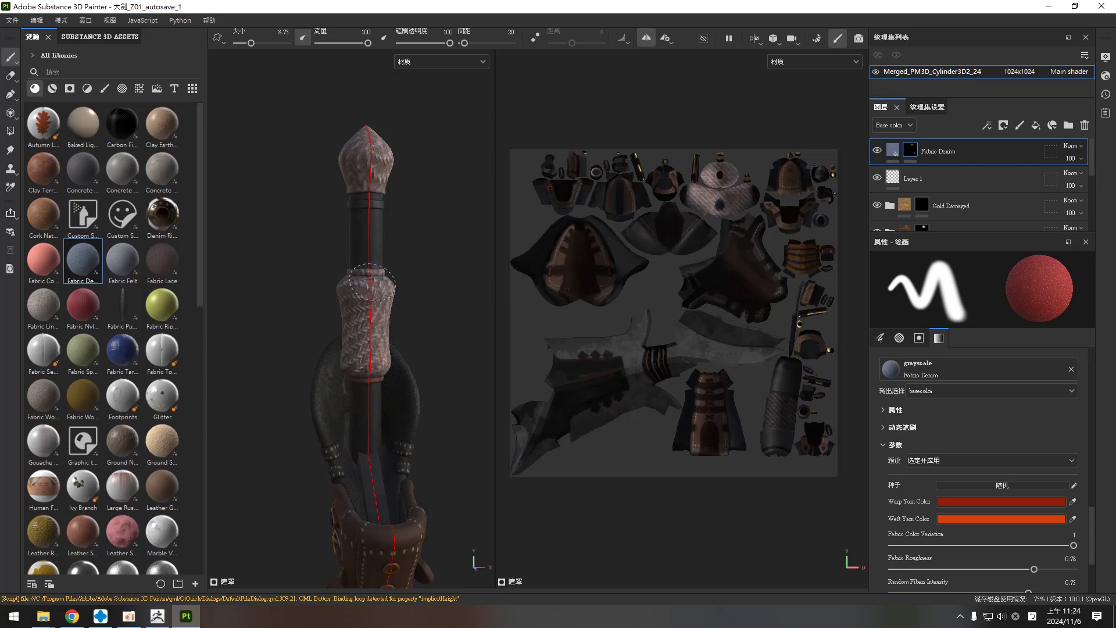
scroll(444, 279, "up", 3)
mouse_move(444, 278)
left_mouse_down("alt")
mouse_move(308, 286)
mouse_move(374, 312)
left_mouse_up("alt")
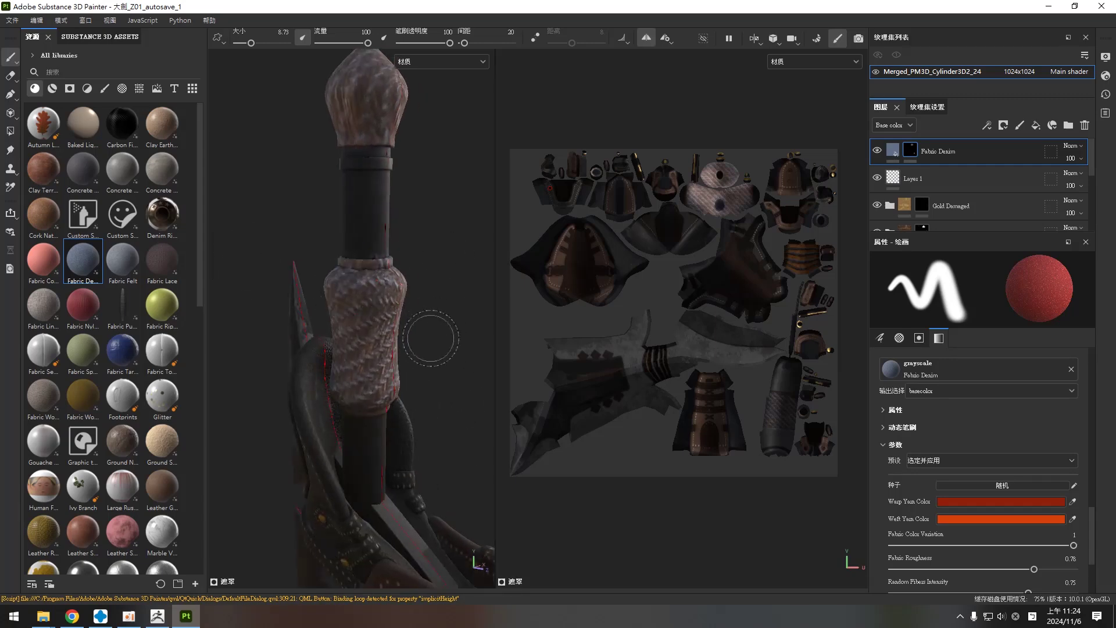
mouse_move(457, 324)
right_mouse_down("alt")
mouse_move(412, 175)
mouse_move(456, 244)
right_mouse_up("alt")
mouse_move(456, 244)
left_mouse_down("alt")
mouse_move(481, 444)
mouse_move(498, 361)
left_mouse_up("alt")
mouse_move(498, 361)
right_mouse_down("alt")
mouse_move(429, 277)
mouse_move(463, 410)
right_mouse_up("alt")
mouse_move(463, 411)
left_mouse_down("alt")
mouse_move(445, 334)
mouse_move(423, 384)
left_mouse_up("alt")
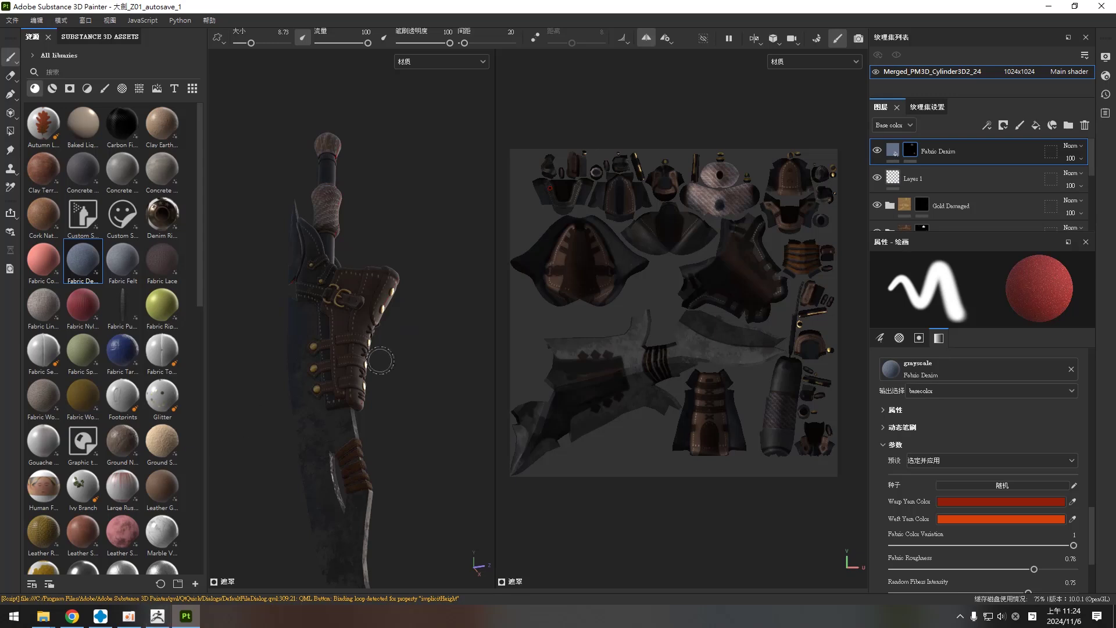
mouse_move(443, 373)
left_mouse_down("alt")
mouse_move(438, 393)
mouse_move(437, 360)
mouse_move(448, 361)
mouse_move(419, 382)
mouse_move(279, 387)
left_mouse_up("alt")
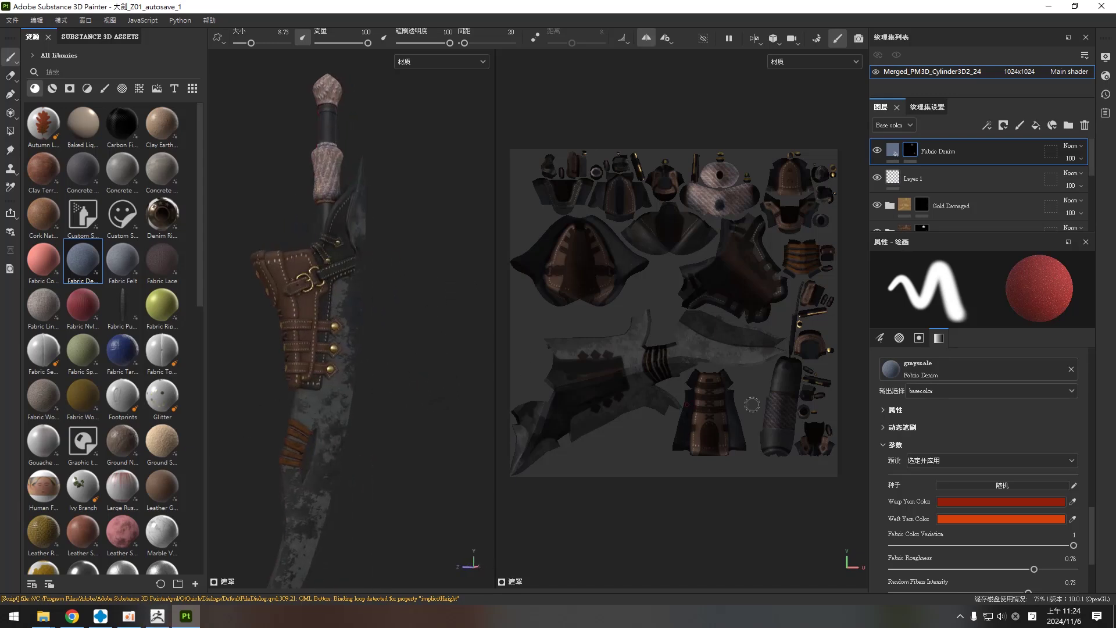